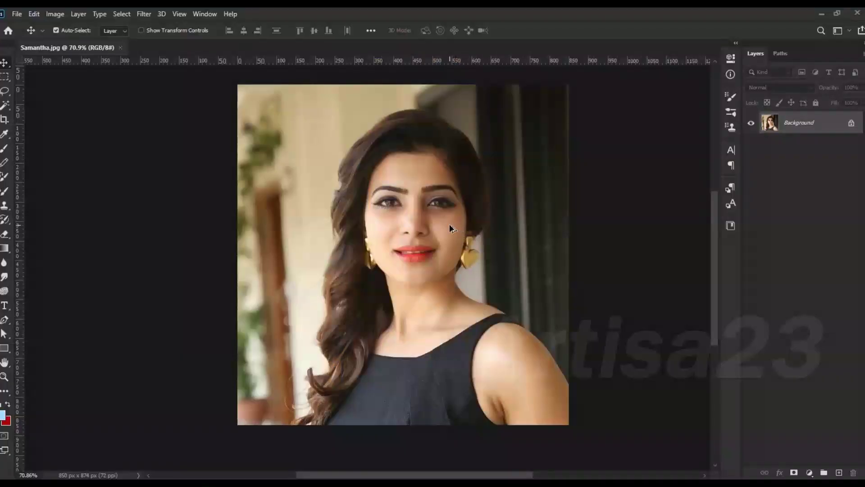
- Scroll-zoom into the woman's face in Samantha.jpg
{"action": "scroll", "coordinate": [450, 224], "scroll_direction": "up", "scroll_amount": 3}
{"action": "scroll", "coordinate": [449, 197], "scroll_direction": "up", "scroll_amount": 2}
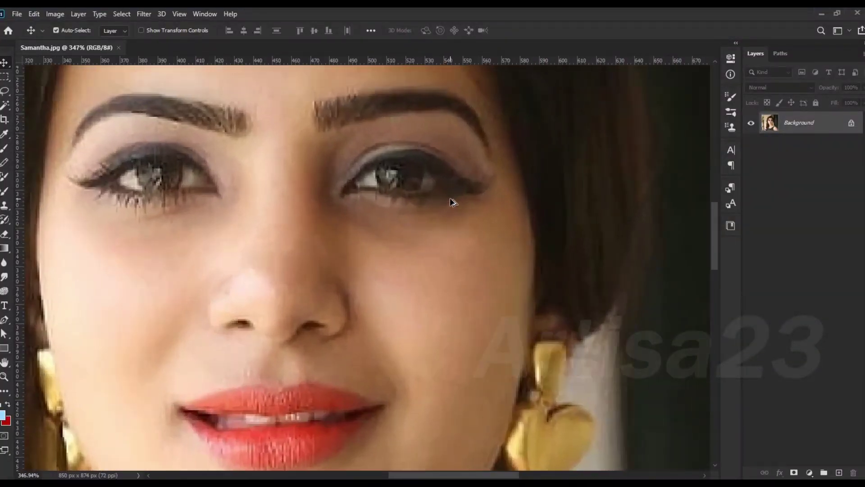
- With the Pen tool, trace a curved path up the left hair edge toward the crown
{"action": "scroll", "coordinate": [450, 197], "scroll_direction": "up", "scroll_amount": 2}
{"action": "scroll", "coordinate": [450, 197], "scroll_direction": "down", "scroll_amount": 2}
{"action": "key", "text": "p"}
{"action": "scroll", "coordinate": [314, 402], "scroll_direction": "down", "scroll_amount": 2}
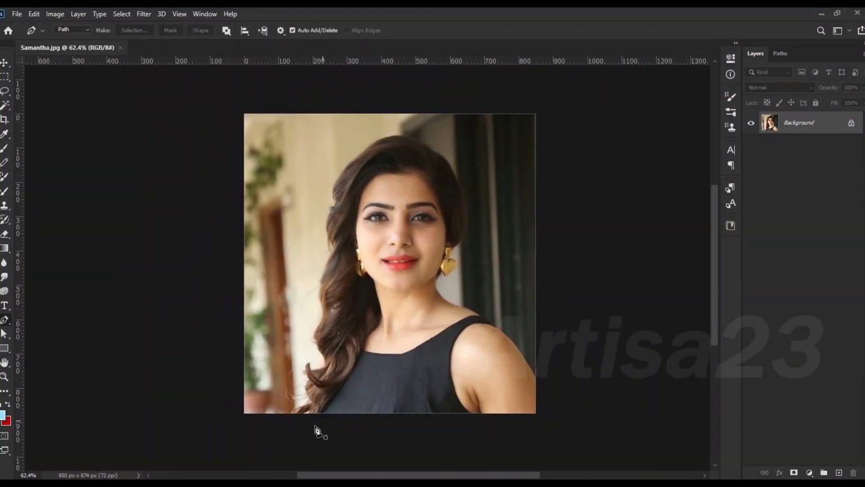
{"action": "scroll", "coordinate": [315, 402], "scroll_direction": "up", "scroll_amount": 5}
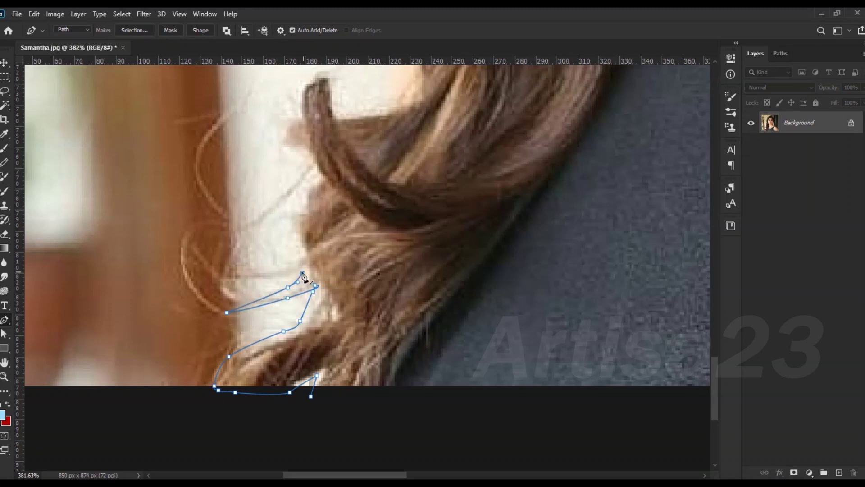
{"action": "left_click_drag", "start_coordinate": [306, 96], "coordinate": [297, 172]}
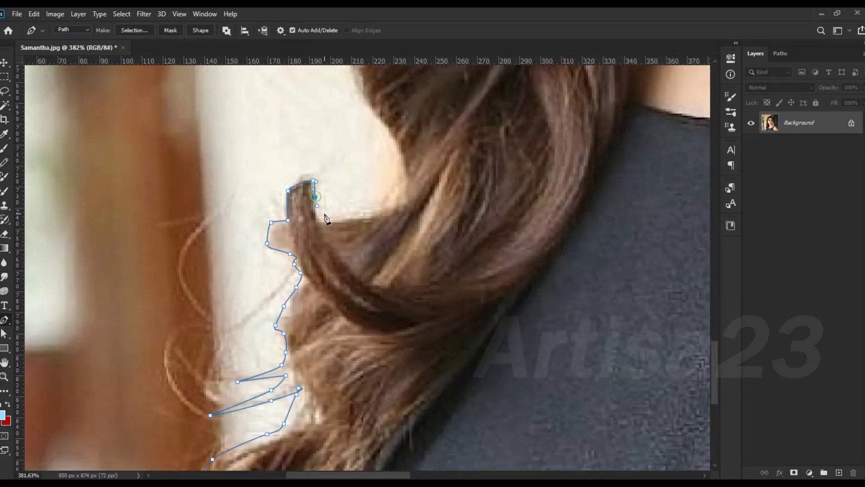
{"action": "left_click", "coordinate": [391, 199]}
{"action": "left_click_drag", "start_coordinate": [388, 157], "coordinate": [388, 262]}
{"action": "scroll", "coordinate": [311, 154], "scroll_direction": "down", "scroll_amount": 2}
{"action": "left_click_drag", "start_coordinate": [316, 135], "coordinate": [315, 280]}
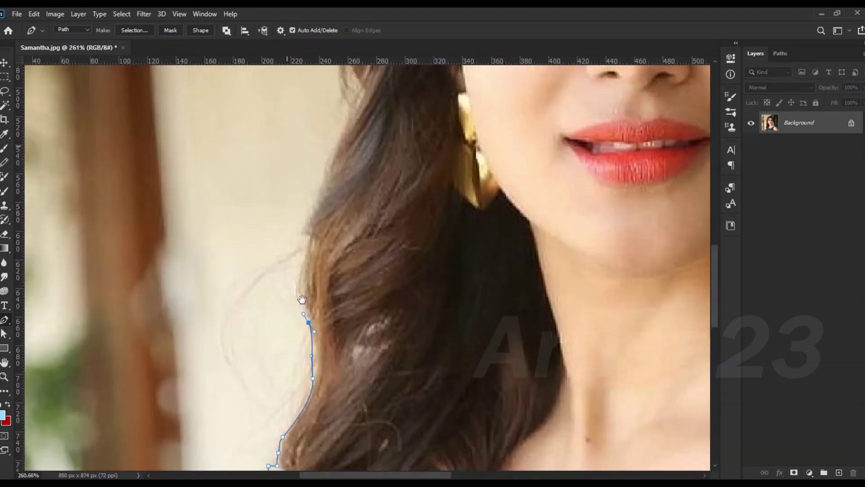
{"action": "left_click", "coordinate": [317, 230]}
{"action": "left_click_drag", "start_coordinate": [331, 221], "coordinate": [331, 267]}
{"action": "left_click", "coordinate": [340, 212]}
{"action": "left_click_drag", "start_coordinate": [341, 212], "coordinate": [355, 284]}
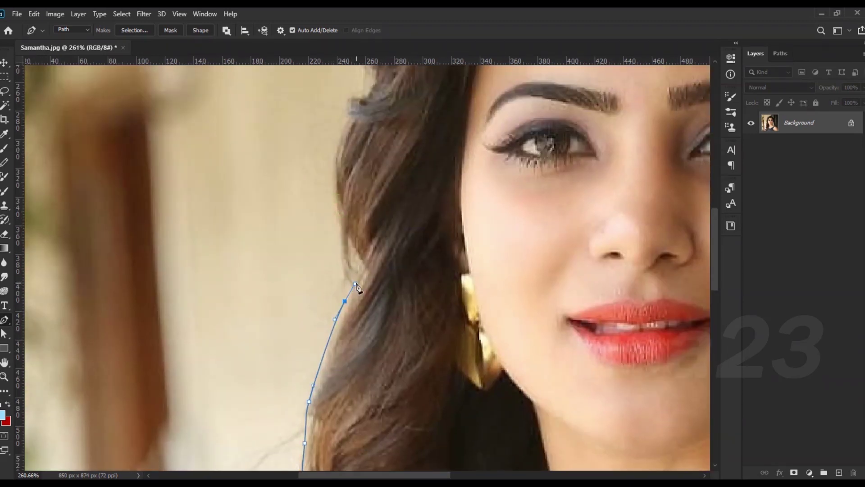
{"action": "left_click", "coordinate": [347, 102]}
{"action": "left_click_drag", "start_coordinate": [346, 101], "coordinate": [301, 221]}
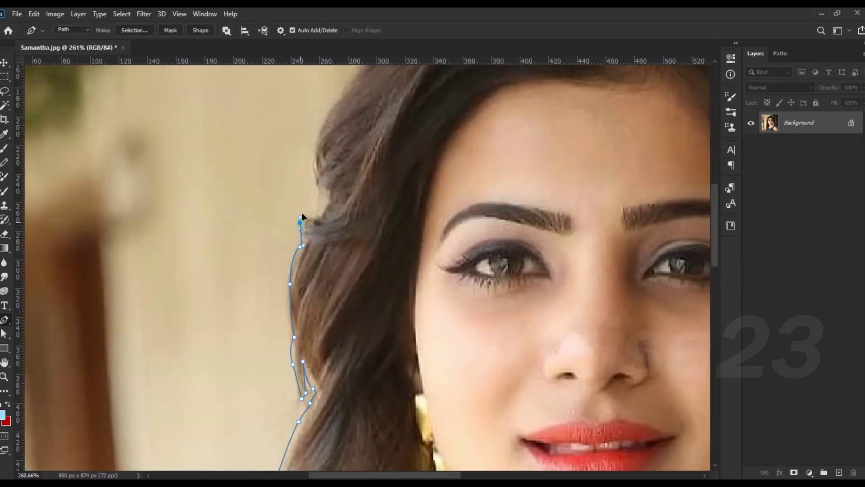
{"action": "left_click_drag", "start_coordinate": [320, 167], "coordinate": [272, 257]}
{"action": "left_click", "coordinate": [261, 222]}
{"action": "left_click", "coordinate": [286, 190]}
{"action": "left_click", "coordinate": [336, 128]}
{"action": "left_click_drag", "start_coordinate": [336, 128], "coordinate": [219, 258]}
{"action": "left_click", "coordinate": [279, 205]}
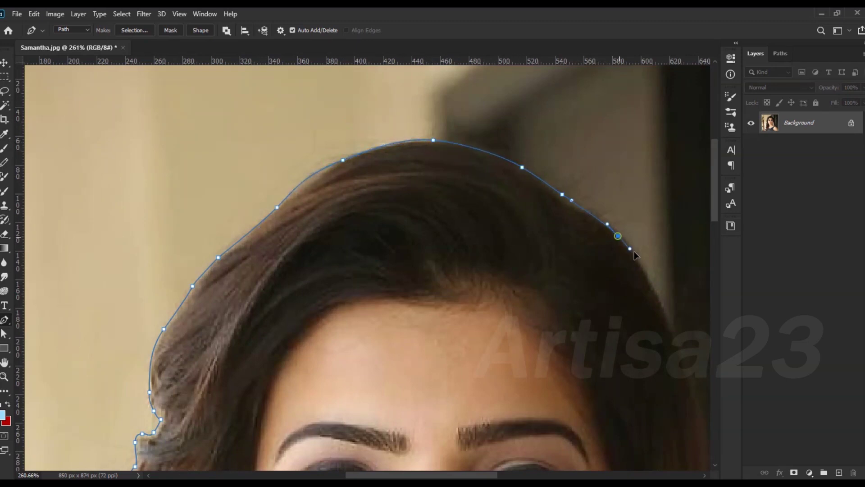
- Continue the path over the crown, down the right hair edge and around the heart earring
{"action": "left_click_drag", "start_coordinate": [634, 256], "coordinate": [651, 287]}
{"action": "left_click_drag", "start_coordinate": [651, 286], "coordinate": [459, 222]}
{"action": "scroll", "coordinate": [459, 222], "scroll_direction": "up", "scroll_amount": 2}
{"action": "left_click", "coordinate": [529, 359]}
{"action": "left_click", "coordinate": [535, 392]}
{"action": "mouse_move", "coordinate": [547, 415]}
{"action": "left_mouse_down"}
{"action": "mouse_move", "coordinate": [494, 313]}
{"action": "mouse_move", "coordinate": [485, 216]}
{"action": "left_mouse_up"}
{"action": "left_click", "coordinate": [475, 322]}
{"action": "left_click", "coordinate": [466, 346]}
{"action": "left_click", "coordinate": [449, 373]}
{"action": "left_click", "coordinate": [435, 376]}
{"action": "left_click_drag", "start_coordinate": [436, 377], "coordinate": [483, 228]}
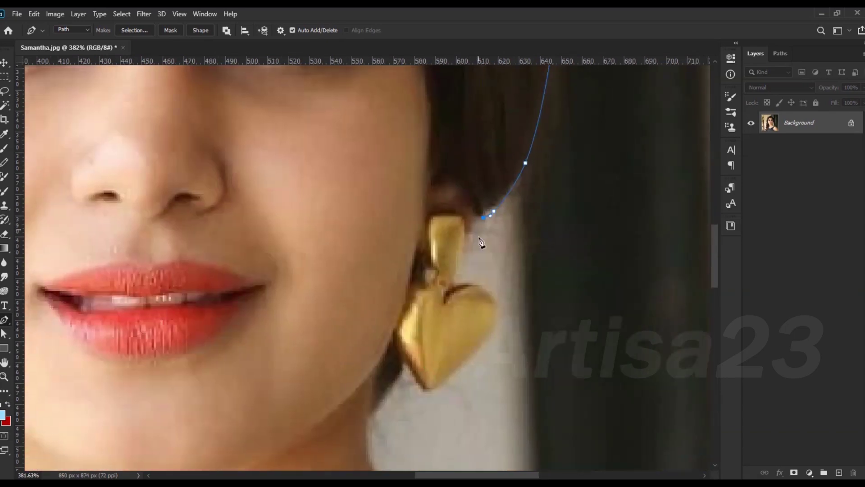
{"action": "scroll", "coordinate": [483, 228], "scroll_direction": "up", "scroll_amount": 2}
{"action": "left_click", "coordinate": [470, 226]}
{"action": "left_click", "coordinate": [460, 247]}
{"action": "left_click_drag", "start_coordinate": [507, 357], "coordinate": [495, 396]}
{"action": "left_click_drag", "start_coordinate": [460, 428], "coordinate": [478, 341]}
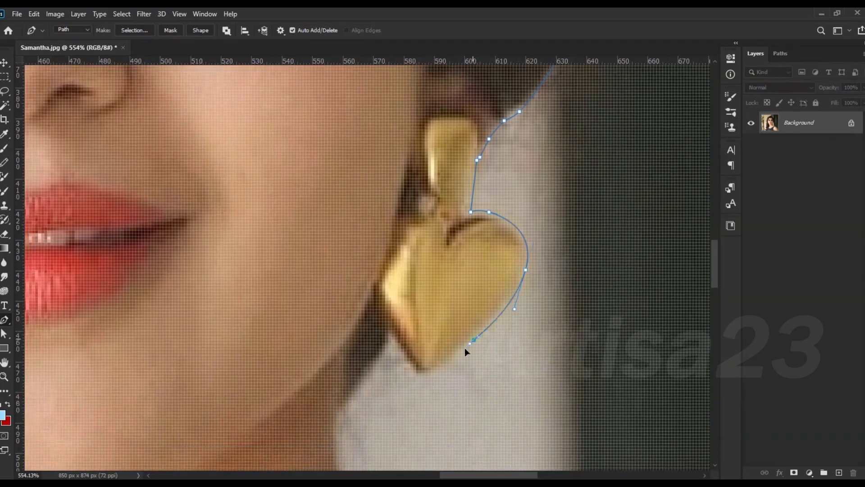
- Trace along the neck and shoulder, close the path and turn it into a selection
{"action": "left_click", "coordinate": [343, 412]}
{"action": "scroll", "coordinate": [389, 221], "scroll_direction": "down", "scroll_amount": 2}
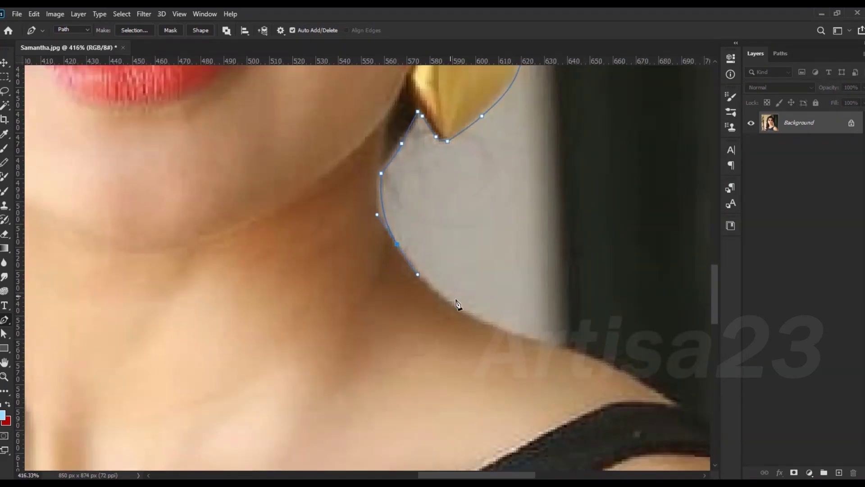
{"action": "scroll", "coordinate": [588, 355], "scroll_direction": "up", "scroll_amount": 2}
{"action": "left_click", "coordinate": [425, 236]}
{"action": "left_click", "coordinate": [444, 254]}
{"action": "left_click", "coordinate": [472, 264]}
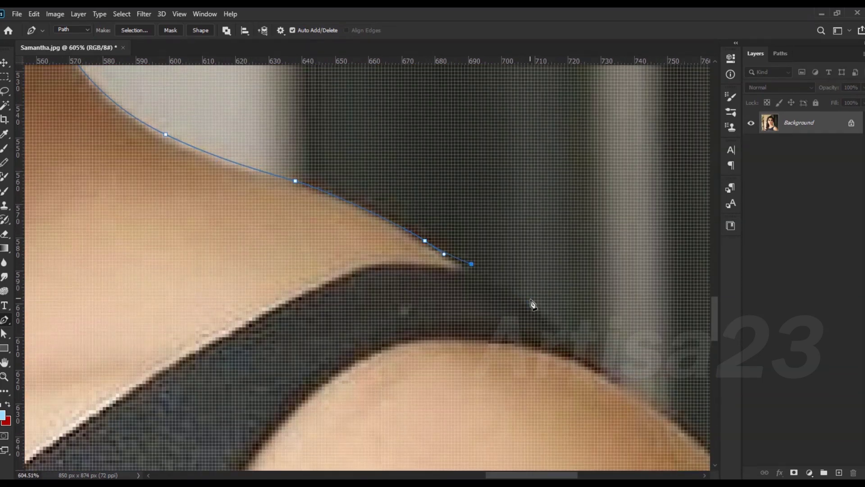
{"action": "left_click_drag", "start_coordinate": [621, 378], "coordinate": [627, 390]}
{"action": "scroll", "coordinate": [470, 323], "scroll_direction": "down", "scroll_amount": 3}
{"action": "scroll", "coordinate": [470, 324], "scroll_direction": "right", "scroll_amount": 5}
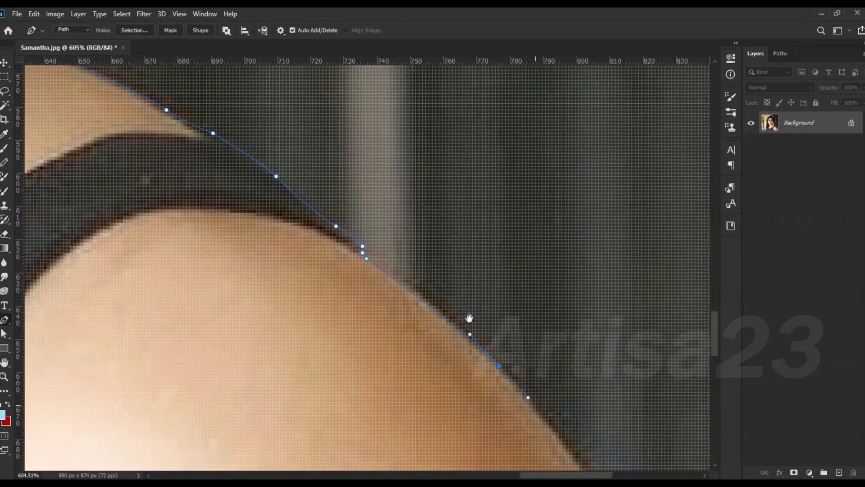
{"action": "scroll", "coordinate": [536, 405], "scroll_direction": "down", "scroll_amount": 2}
{"action": "left_click", "coordinate": [424, 283]}
{"action": "scroll", "coordinate": [459, 354], "scroll_direction": "down", "scroll_amount": 3}
{"action": "scroll", "coordinate": [493, 358], "scroll_direction": "down", "scroll_amount": 3}
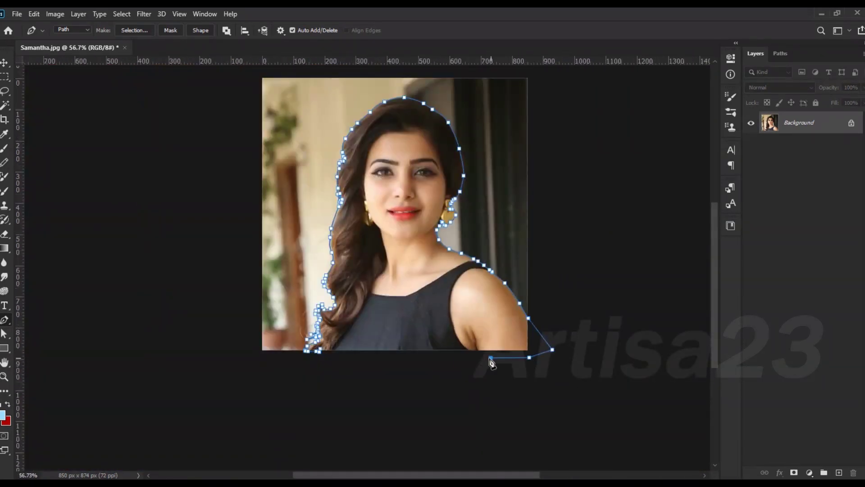
{"action": "scroll", "coordinate": [492, 357], "scroll_direction": "up", "scroll_amount": 2}
{"action": "left_click", "coordinate": [325, 353]}
{"action": "scroll", "coordinate": [324, 353], "scroll_direction": "down", "scroll_amount": 2}
{"action": "right_click", "coordinate": [421, 202]}
{"action": "key", "text": "Return"}
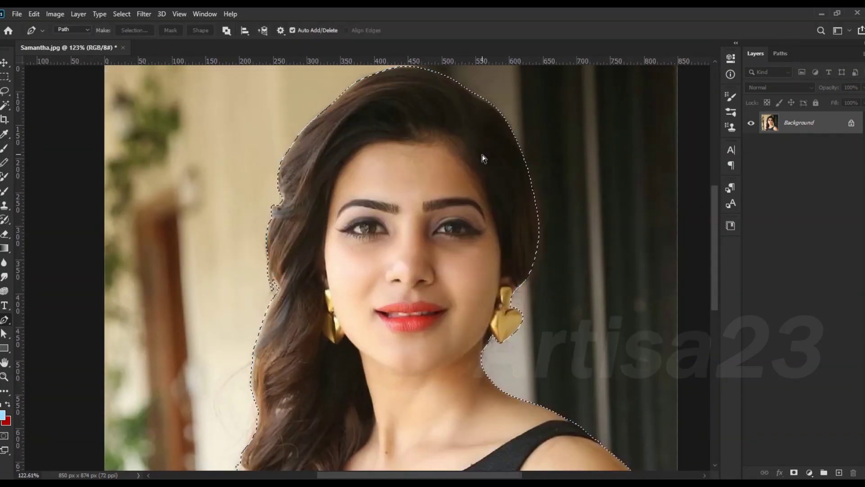
- Copy the selected woman to a new layer, unlock the background and enlarge the canvas
{"action": "key", "text": "ctrl+j"}
{"action": "key", "text": "ctrl+minus"}
{"action": "key", "text": "c"}
{"action": "left_click_drag", "start_coordinate": [509, 248], "coordinate": [570, 247]}
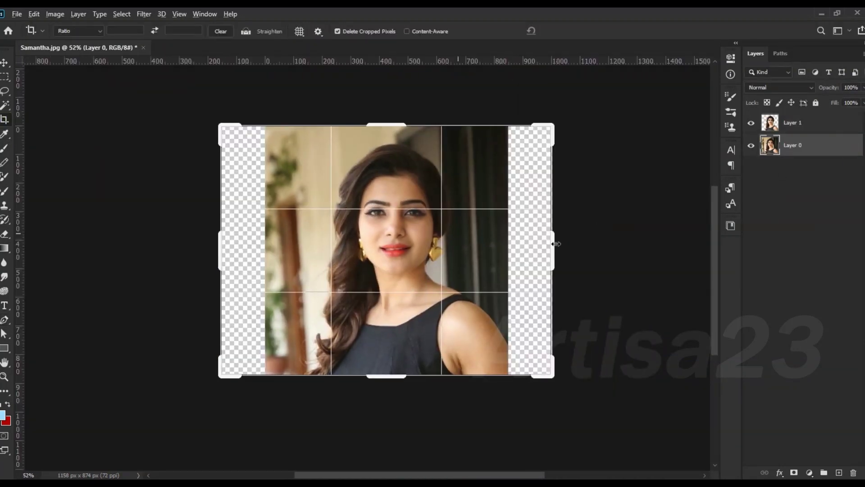
{"action": "left_click_drag", "start_coordinate": [386, 376], "coordinate": [387, 386]}
{"action": "key", "text": "Return"}
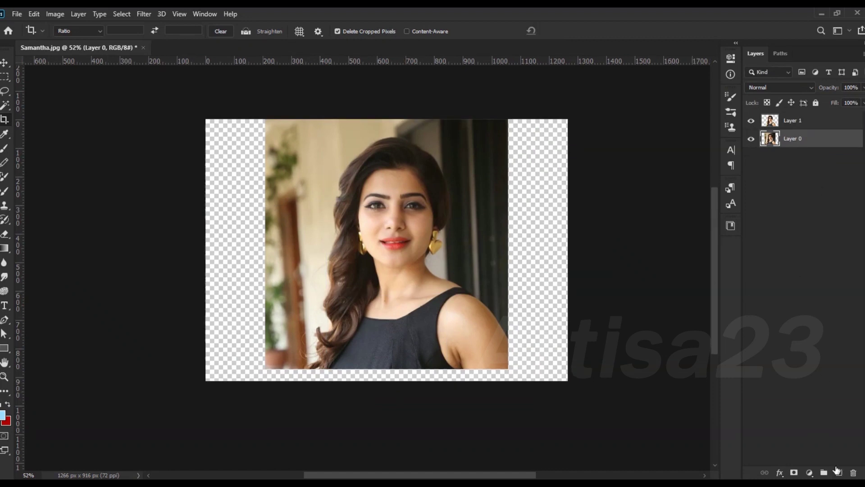
- Add a new layer named BG and fill it with the tan wall colour sampled from the photo
{"action": "left_click", "coordinate": [839, 472]}
{"action": "key", "text": "ctrl+0"}
{"action": "key", "text": "ctrl+r"}
{"action": "key", "text": "i"}
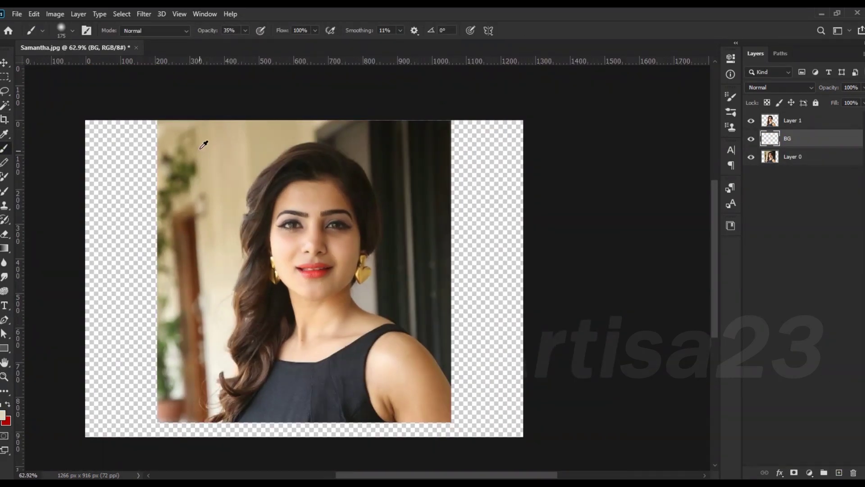
{"action": "left_click", "coordinate": [203, 139]}
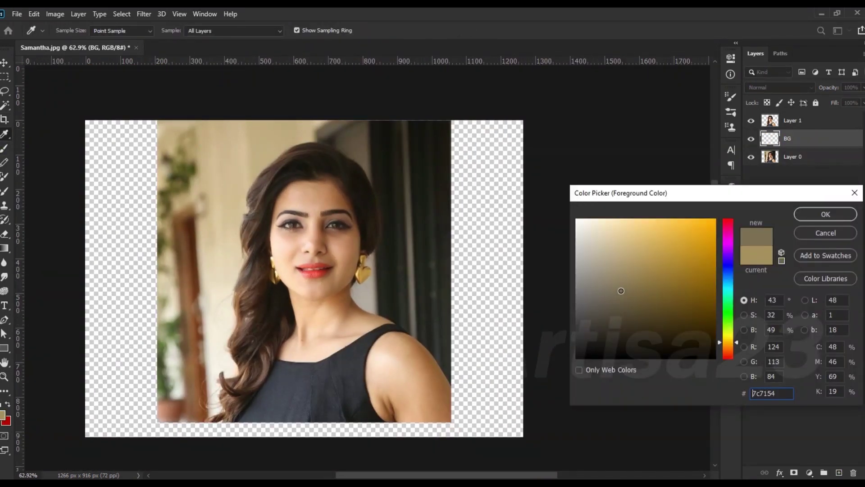
{"action": "key", "text": "Return"}
{"action": "key", "text": "alt+BackSpace"}
- Widen and heighten the canvas further with the Crop tool
{"action": "key", "text": "ctrl+0"}
{"action": "key", "text": "c"}
{"action": "left_click_drag", "start_coordinate": [512, 255], "coordinate": [521, 255]}
{"action": "left_click_drag", "start_coordinate": [331, 136], "coordinate": [331, 131]}
{"action": "left_click_drag", "start_coordinate": [517, 255], "coordinate": [530, 261]}
{"action": "key", "text": "Return"}
{"action": "key", "text": "ctrl+0"}
- Rename the cut-out woman layer to 01
{"action": "double_click", "coordinate": [793, 120]}
{"action": "type", "text": "01"}
{"action": "key", "text": "Return"}
{"action": "key", "text": "v"}
{"action": "scroll", "coordinate": [345, 179], "scroll_direction": "up", "scroll_amount": 3}
{"action": "left_click", "coordinate": [55, 16]}
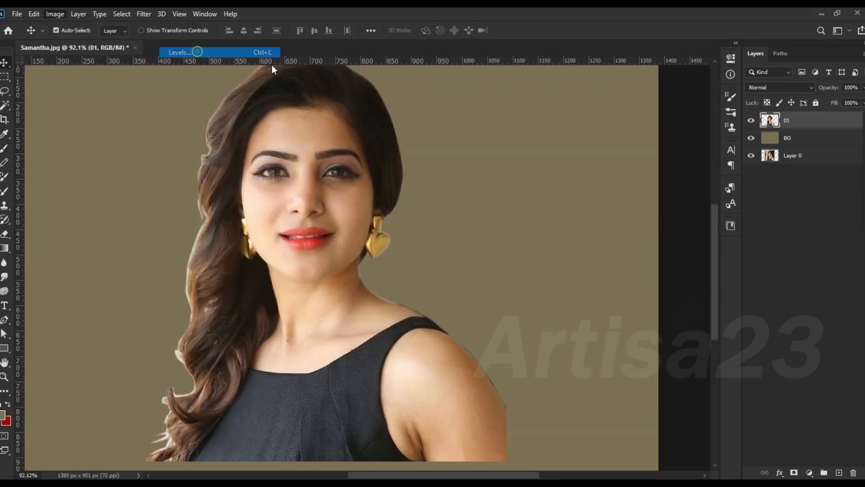
- Apply Levels to layer 01, deepening the shadows and brightening the highlights
{"action": "left_click", "coordinate": [272, 65]}
{"action": "left_click_drag", "start_coordinate": [597, 283], "coordinate": [604, 283]}
{"action": "left_click_drag", "start_coordinate": [735, 283], "coordinate": [728, 283]}
{"action": "key", "text": "Return"}
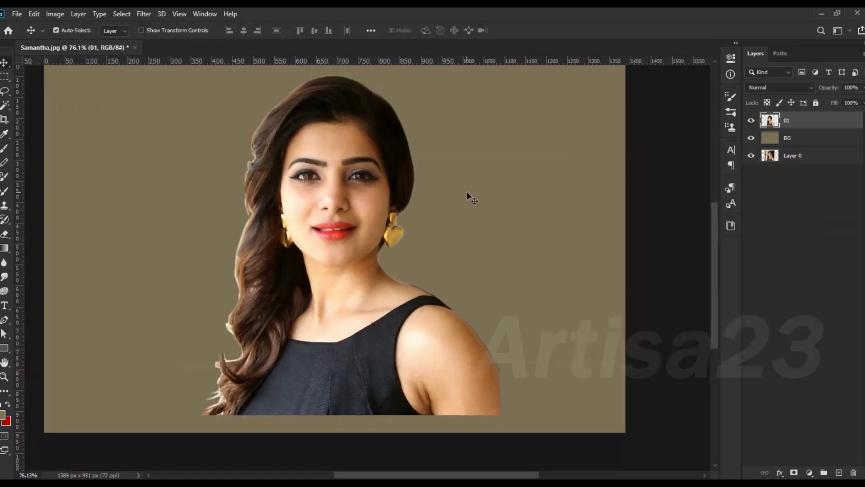
{"action": "scroll", "coordinate": [451, 212], "scroll_direction": "up", "scroll_amount": 3}
{"action": "scroll", "coordinate": [417, 240], "scroll_direction": "down", "scroll_amount": 4}
{"action": "scroll", "coordinate": [431, 250], "scroll_direction": "down", "scroll_amount": 1}
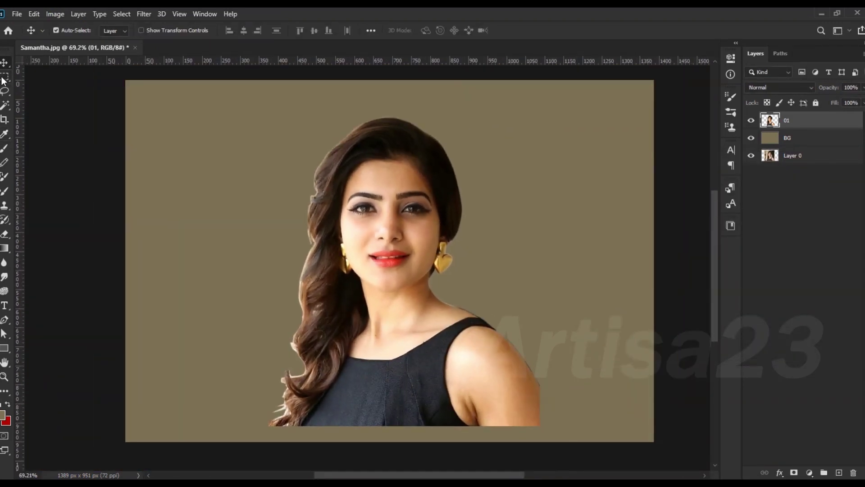
- Copy a rectangle around the face and hair to a new layer and brighten it with Curves
{"action": "key", "text": "m"}
{"action": "left_click_drag", "start_coordinate": [350, 101], "coordinate": [515, 318]}
{"action": "left_click_drag", "start_coordinate": [315, 100], "coordinate": [505, 310]}
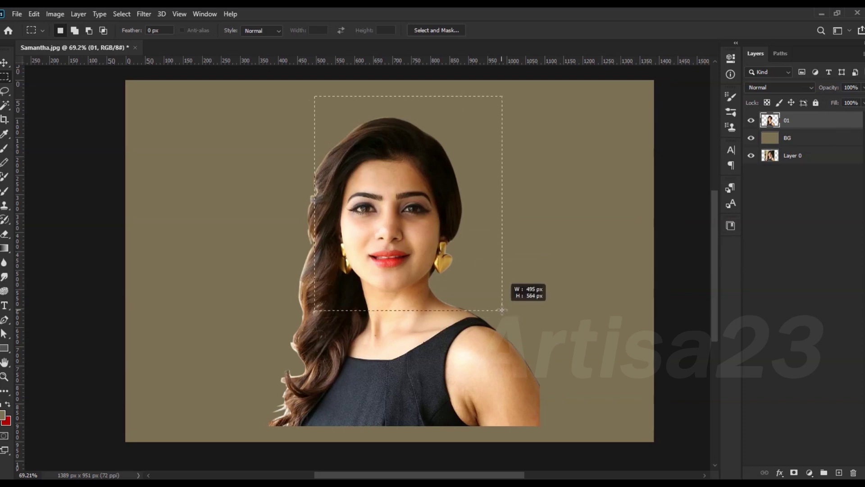
{"action": "key", "text": "ctrl+j"}
{"action": "left_click", "coordinate": [55, 14]}
{"action": "left_click", "coordinate": [202, 75]}
{"action": "left_click_drag", "start_coordinate": [610, 245], "coordinate": [615, 193]}
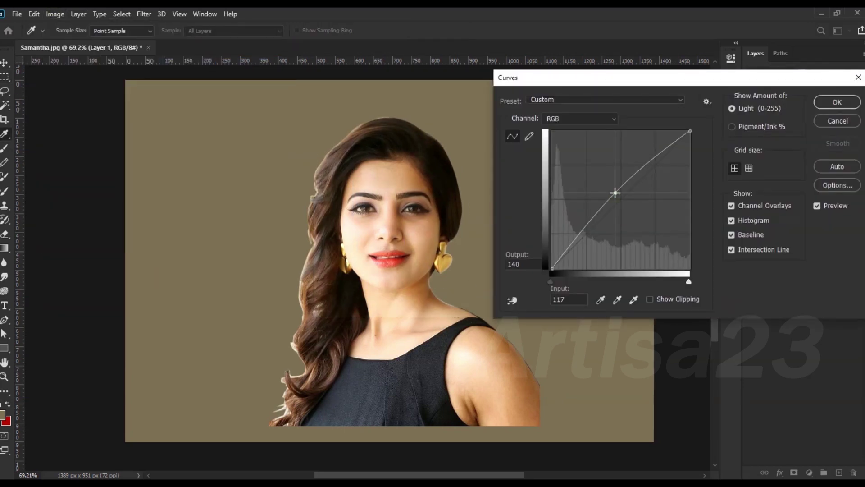
{"action": "key", "text": "Return"}
- Erase the hard edges of the brightened face copy and lower its opacity
{"action": "scroll", "coordinate": [427, 159], "scroll_direction": "up", "scroll_amount": 1}
{"action": "key", "text": "e"}
{"action": "left_click_drag", "start_coordinate": [424, 309], "coordinate": [312, 237]}
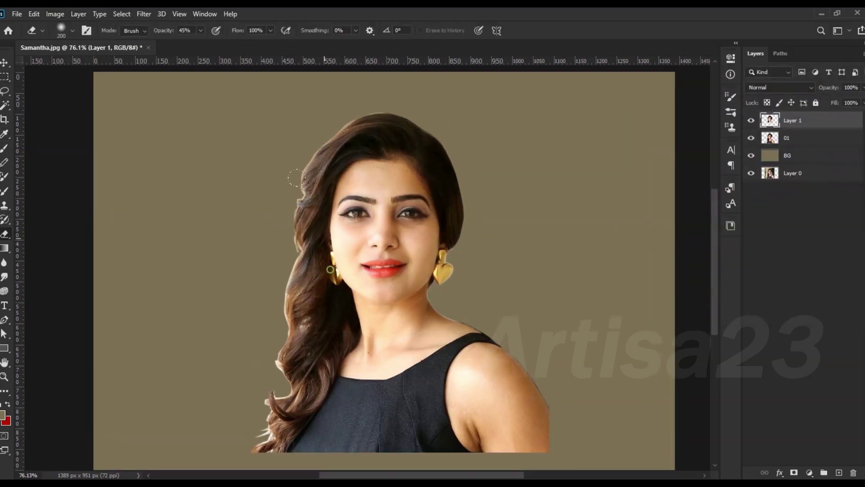
{"action": "scroll", "coordinate": [344, 213], "scroll_direction": "up", "scroll_amount": 1}
{"action": "left_click", "coordinate": [751, 121]}
{"action": "left_click", "coordinate": [863, 87]}
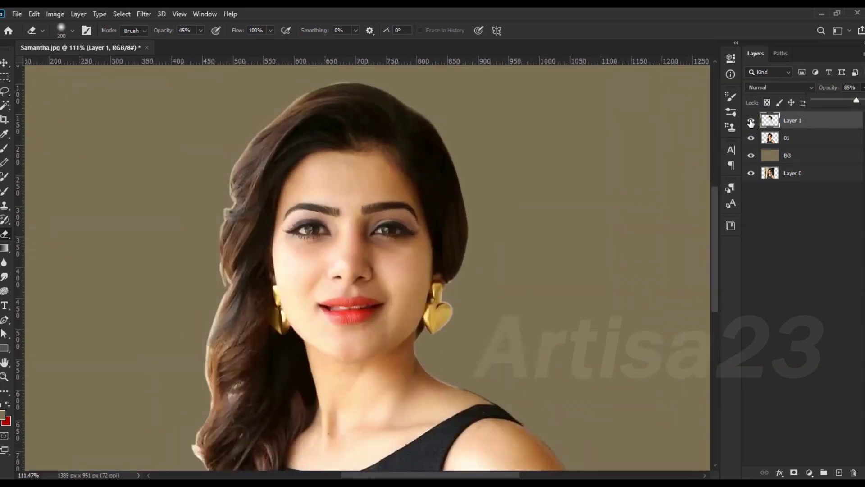
{"action": "left_click", "coordinate": [750, 120]}
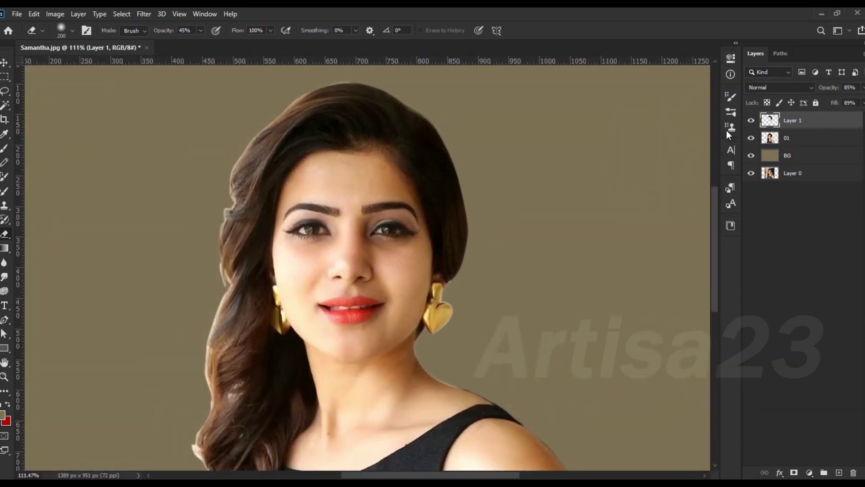
{"action": "scroll", "coordinate": [563, 135], "scroll_direction": "down", "scroll_amount": 1}
- Merge the brightened face layer down into the portrait and name the result 01
{"action": "double_click", "coordinate": [787, 137]}
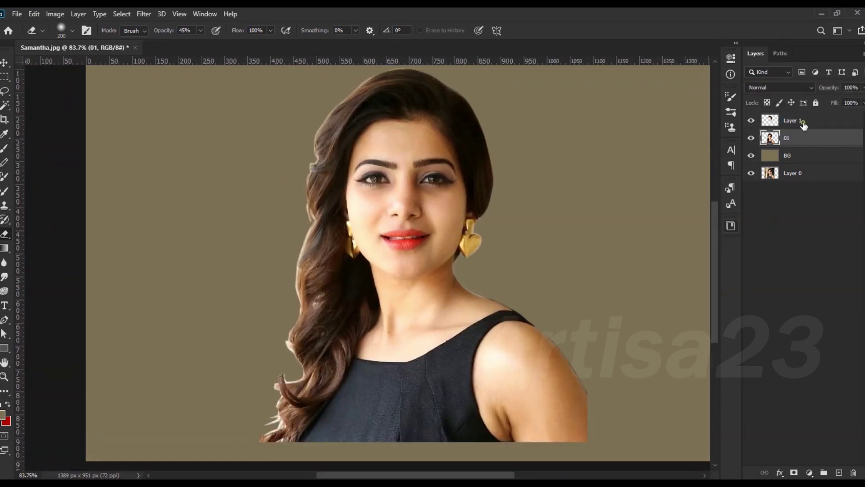
{"action": "left_click", "coordinate": [805, 121], "text": "shift"}
{"action": "key", "text": "ctrl+e"}
{"action": "type", "text": "01"}
{"action": "key", "text": "Return"}
{"action": "key", "text": "v"}
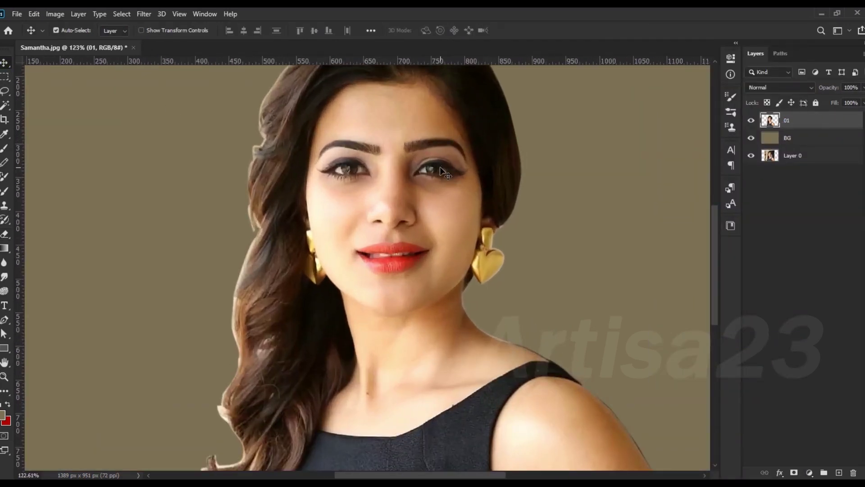
{"action": "scroll", "coordinate": [405, 203], "scroll_direction": "up", "scroll_amount": 5}
- Duplicate the portrait layer and sharpen it with Unsharp Mask
{"action": "key", "text": "ctrl+j"}
{"action": "scroll", "coordinate": [380, 171], "scroll_direction": "up", "scroll_amount": 2}
{"action": "left_click", "coordinate": [143, 14]}
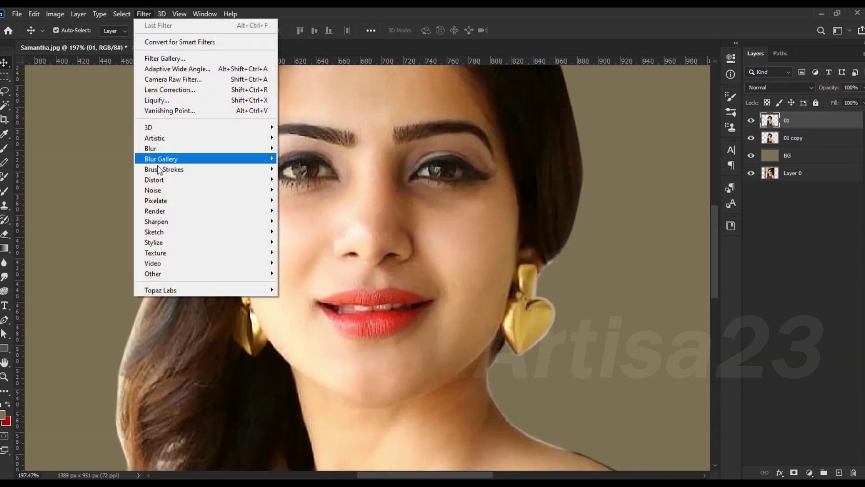
{"action": "left_click", "coordinate": [299, 274]}
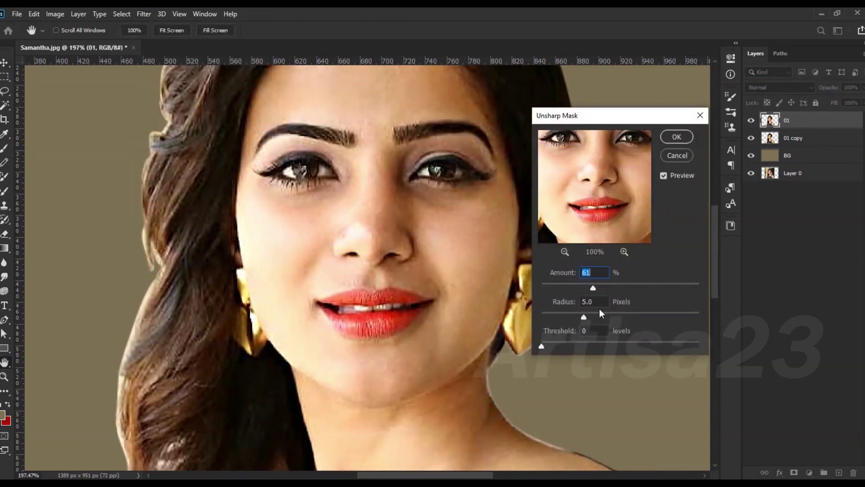
{"action": "key", "text": "Return"}
{"action": "key", "text": "ctrl+0"}
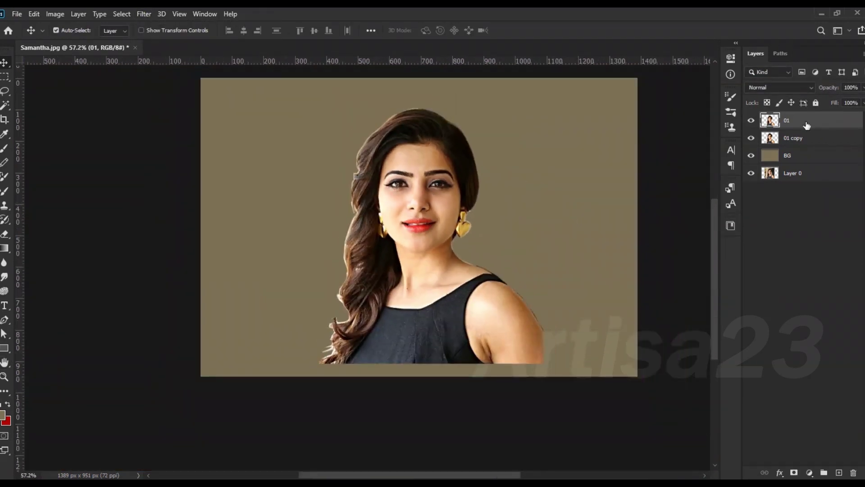
- Duplicate the sharpened layer and apply a small-radius High Pass filter to it
{"action": "key", "text": "ctrl+j"}
{"action": "left_click", "coordinate": [750, 156]}
{"action": "scroll", "coordinate": [423, 196], "scroll_direction": "up", "scroll_amount": 5}
{"action": "left_click", "coordinate": [142, 14]}
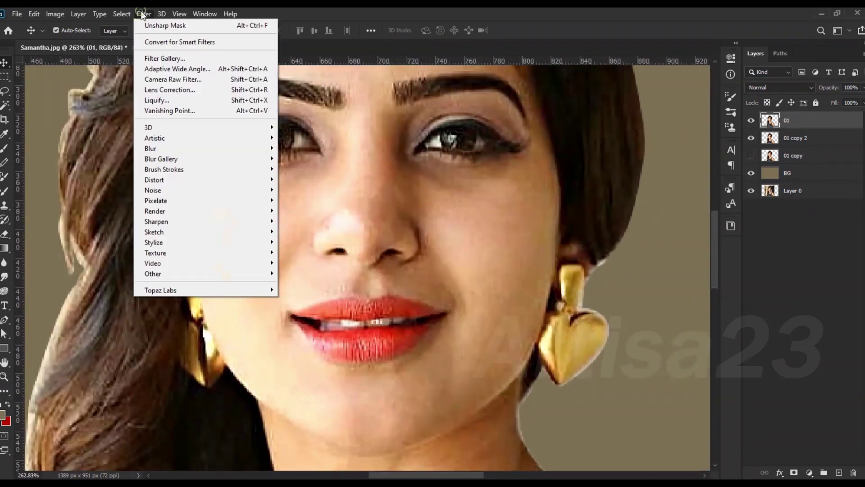
{"action": "left_click", "coordinate": [302, 284]}
{"action": "left_click", "coordinate": [355, 261]}
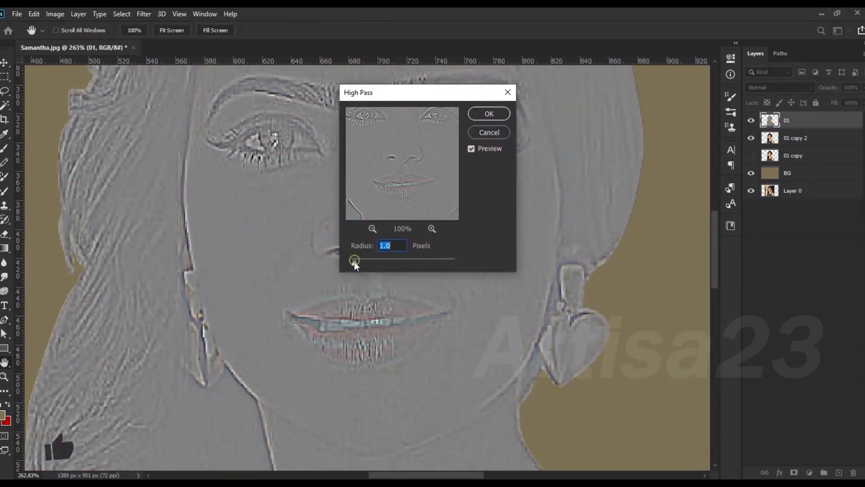
{"action": "left_click", "coordinate": [478, 120]}
- Set the high-pass layer to Overlay blend mode and merge it into the portrait
{"action": "left_click", "coordinate": [780, 88]}
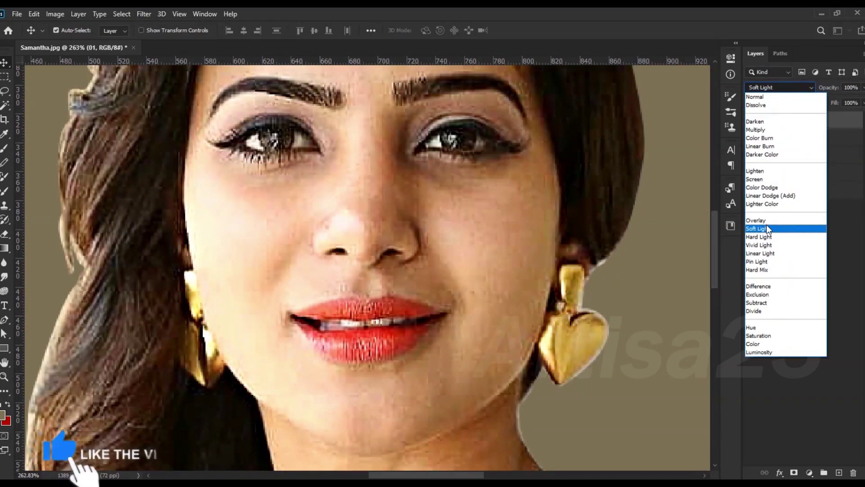
{"action": "left_click", "coordinate": [767, 224]}
{"action": "scroll", "coordinate": [413, 166], "scroll_direction": "down", "scroll_amount": 5}
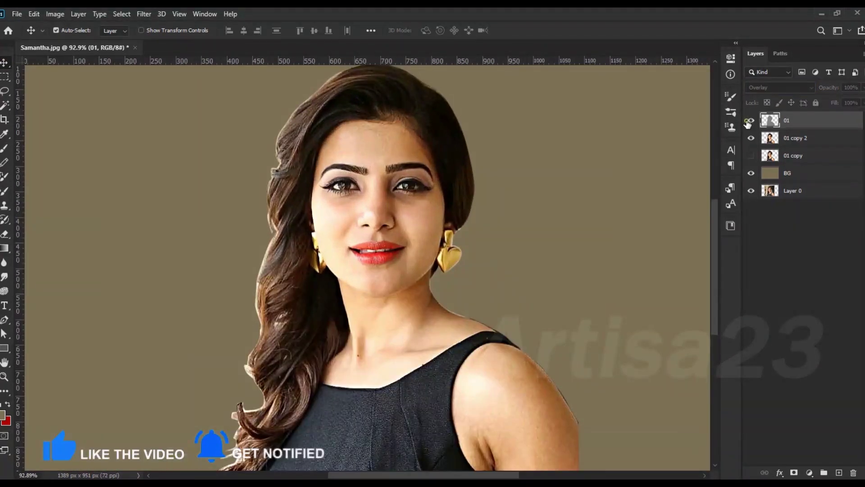
{"action": "key", "text": "ctrl+e"}
- Toggle the 01 copy layer's visibility to compare it with the portrait
{"action": "left_click", "coordinate": [751, 138]}
{"action": "scroll", "coordinate": [383, 179], "scroll_direction": "up", "scroll_amount": 5}
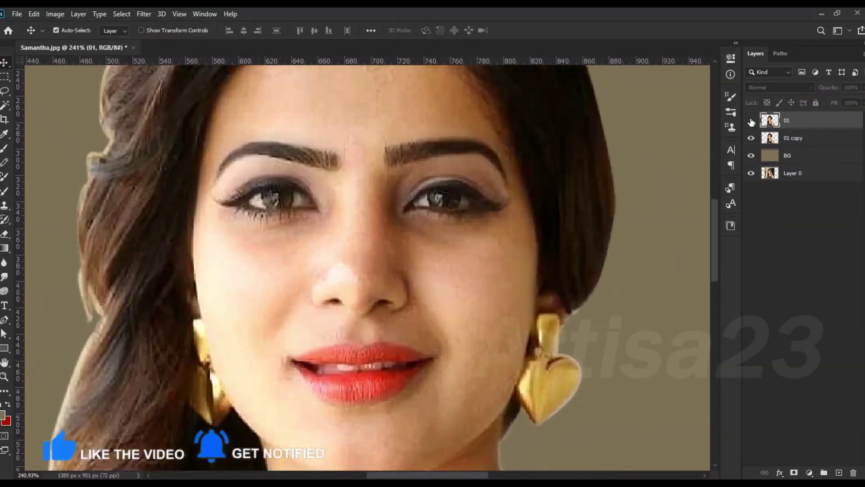
{"action": "left_click", "coordinate": [751, 138]}
{"action": "scroll", "coordinate": [384, 154], "scroll_direction": "down", "scroll_amount": 3}
{"action": "scroll", "coordinate": [385, 154], "scroll_direction": "down", "scroll_amount": 2}
{"action": "scroll", "coordinate": [385, 181], "scroll_direction": "up", "scroll_amount": 6}
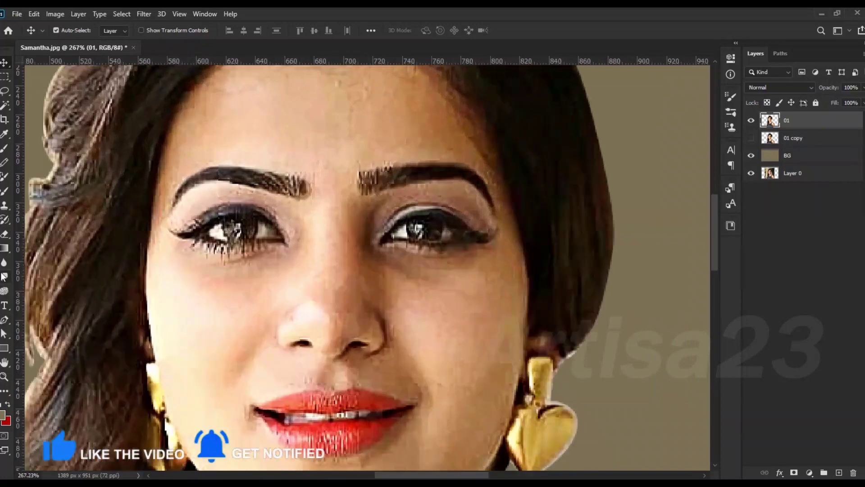
- Set up the Smudge tool with a soft skin-smoothing brush at 52% strength
{"action": "key", "text": "r"}
{"action": "left_click", "coordinate": [730, 96]}
{"action": "left_click", "coordinate": [584, 91]}
{"action": "left_click", "coordinate": [656, 288]}
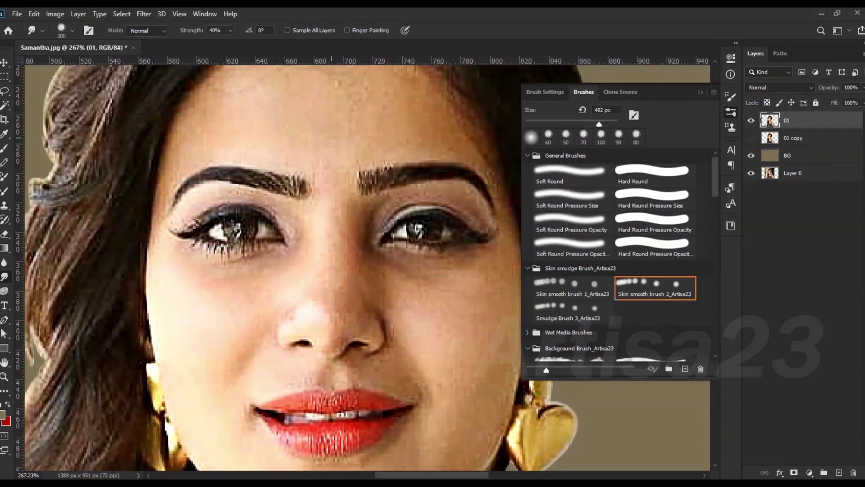
{"action": "left_click", "coordinate": [700, 92]}
{"action": "key", "text": "bracketleft"}
{"action": "key", "text": "bracketleft"}
{"action": "left_click_drag", "start_coordinate": [237, 42], "coordinate": [238, 42]}
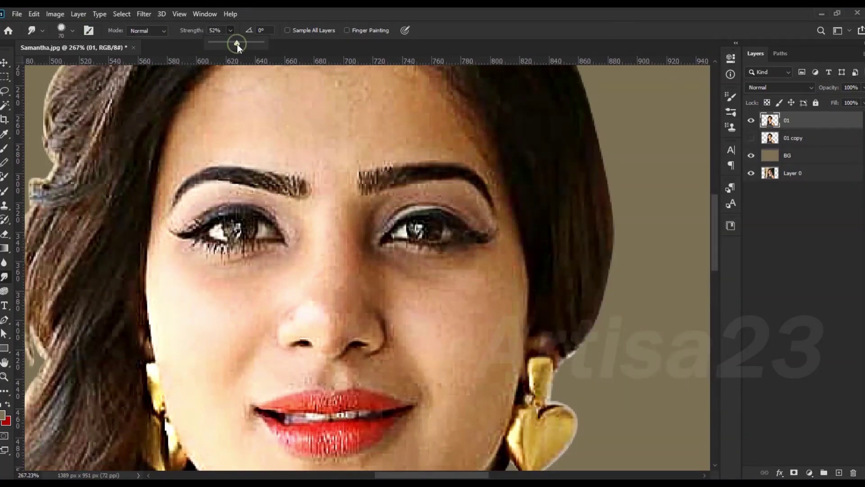
{"action": "scroll", "coordinate": [345, 164], "scroll_direction": "up", "scroll_amount": 2}
{"action": "key", "text": "bracketleft"}
{"action": "key", "text": "bracketleft"}
{"action": "key", "text": "bracketleft"}
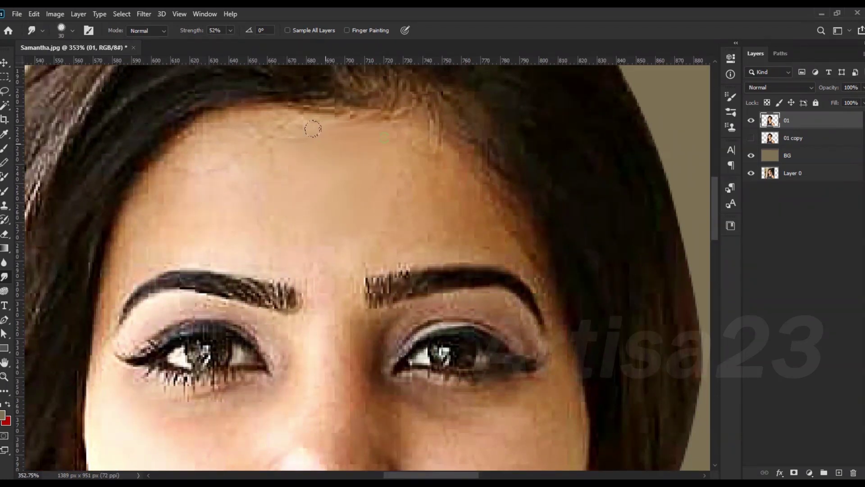
{"action": "key", "text": "bracketright"}
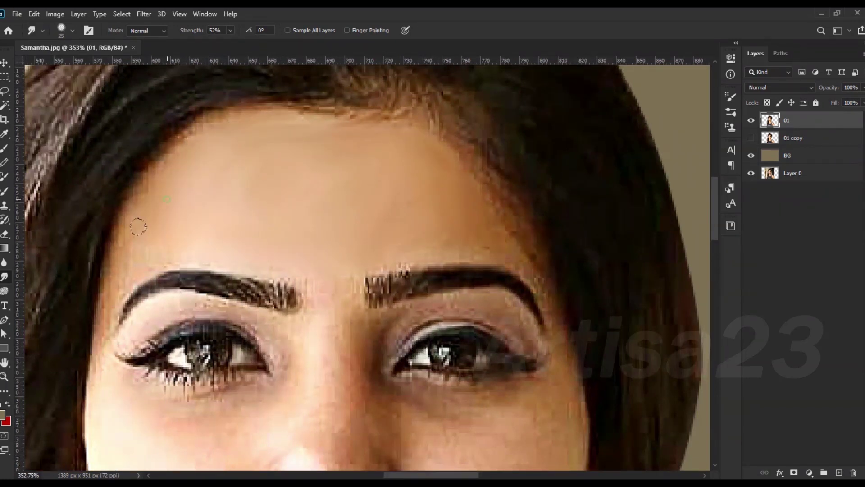
{"action": "key", "text": "bracketright"}
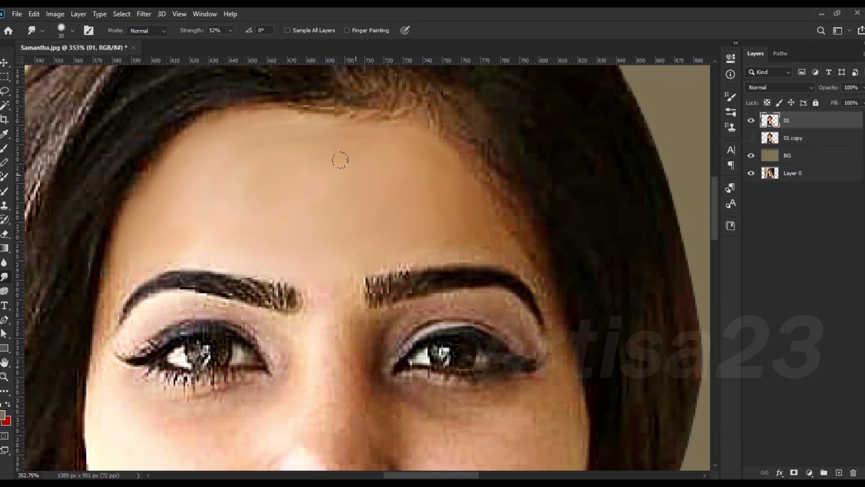
- Smudge the forehead smooth along the hairline
{"action": "left_click_drag", "start_coordinate": [362, 130], "coordinate": [405, 122]}
{"action": "key", "text": "bracketright"}
{"action": "key", "text": "bracketright"}
{"action": "key", "text": "bracketright"}
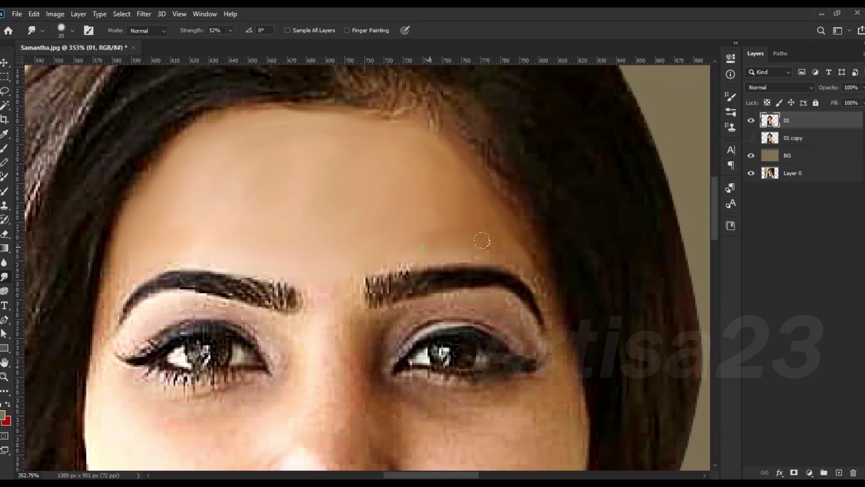
{"action": "key", "text": "bracketleft"}
{"action": "scroll", "coordinate": [524, 258], "scroll_direction": "up", "scroll_amount": 2}
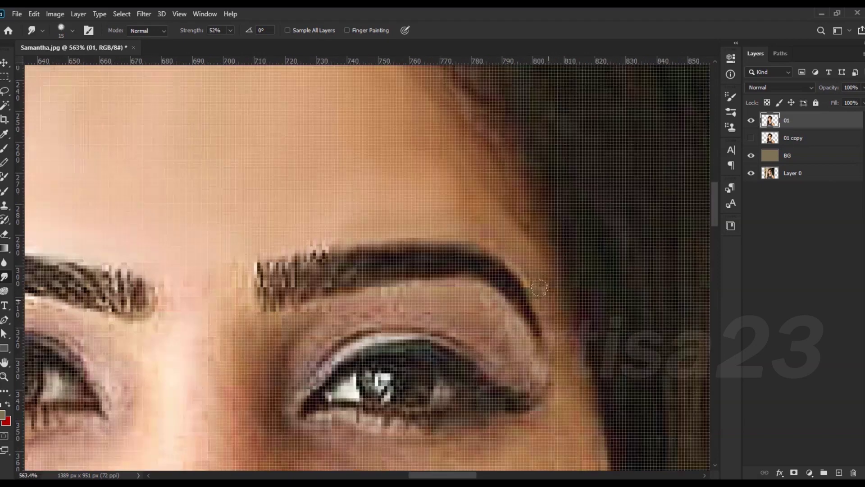
{"action": "key", "text": "bracketright"}
{"action": "key", "text": "bracketright"}
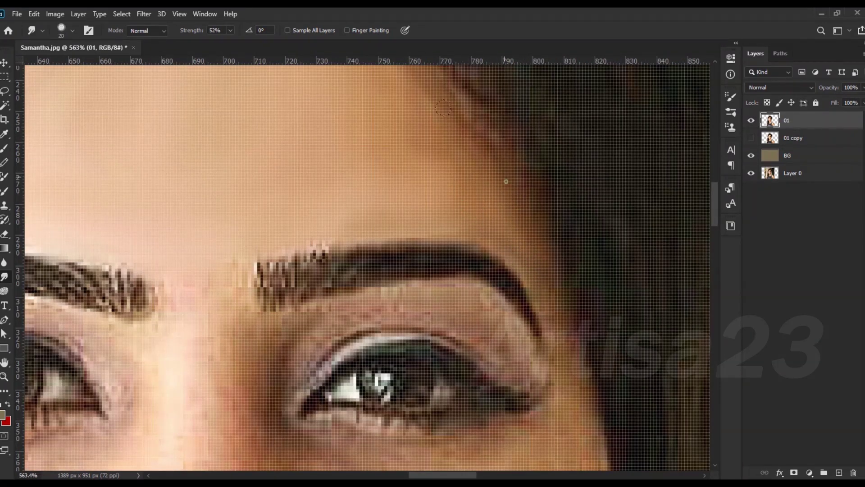
{"action": "scroll", "coordinate": [255, 248], "scroll_direction": "down", "scroll_amount": 3}
{"action": "key", "text": "bracketleft"}
{"action": "key", "text": "bracketleft"}
{"action": "scroll", "coordinate": [363, 199], "scroll_direction": "up", "scroll_amount": 1}
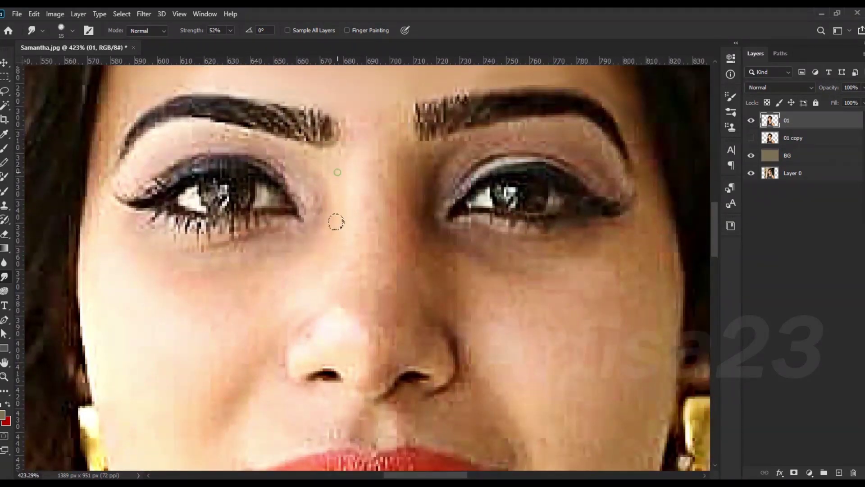
{"action": "scroll", "coordinate": [170, 124], "scroll_direction": "up", "scroll_amount": 1}
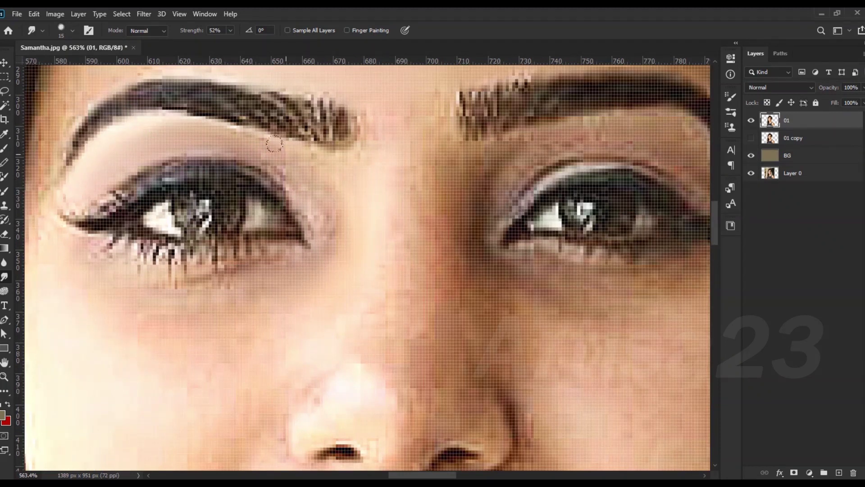
- Smooth the left eye's upper eyeliner and lower lashes, and the left cheek
{"action": "left_click_drag", "start_coordinate": [224, 158], "coordinate": [72, 212]}
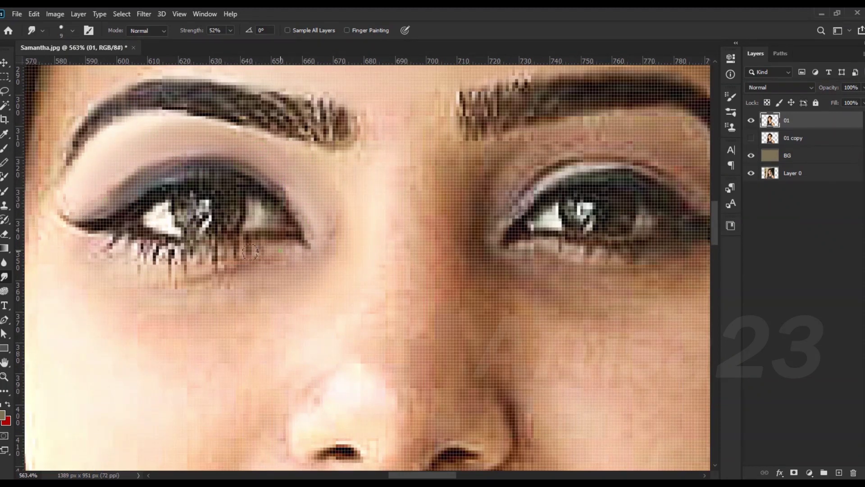
{"action": "mouse_move", "coordinate": [280, 248]}
{"action": "left_mouse_down"}
{"action": "mouse_move", "coordinate": [128, 250]}
{"action": "mouse_move", "coordinate": [169, 282]}
{"action": "left_mouse_up"}
{"action": "scroll", "coordinate": [262, 242], "scroll_direction": "down", "scroll_amount": 2}
{"action": "scroll", "coordinate": [262, 242], "scroll_direction": "down", "scroll_amount": 1}
{"action": "left_click_drag", "start_coordinate": [147, 258], "coordinate": [140, 276]}
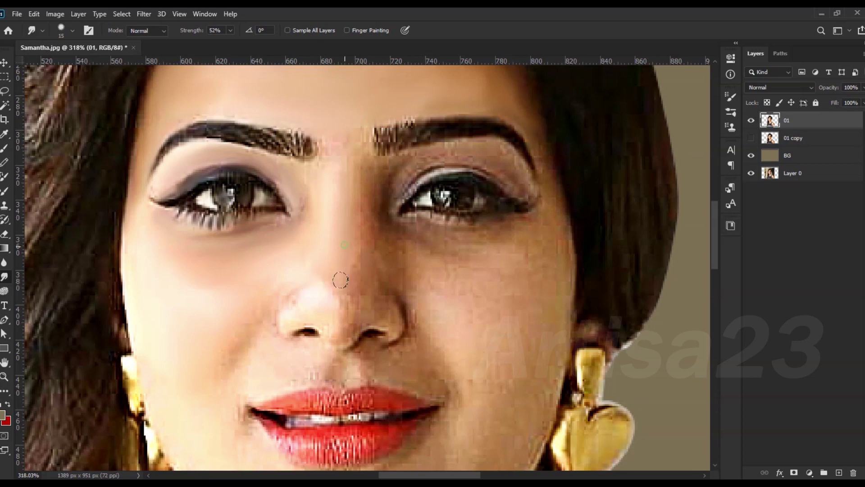
- With a smaller brush, soften the catchlight, outer eye corner and lower lash line
{"action": "key", "text": "bracketright"}
{"action": "key", "text": "bracketleft"}
{"action": "scroll", "coordinate": [487, 157], "scroll_direction": "up", "scroll_amount": 2}
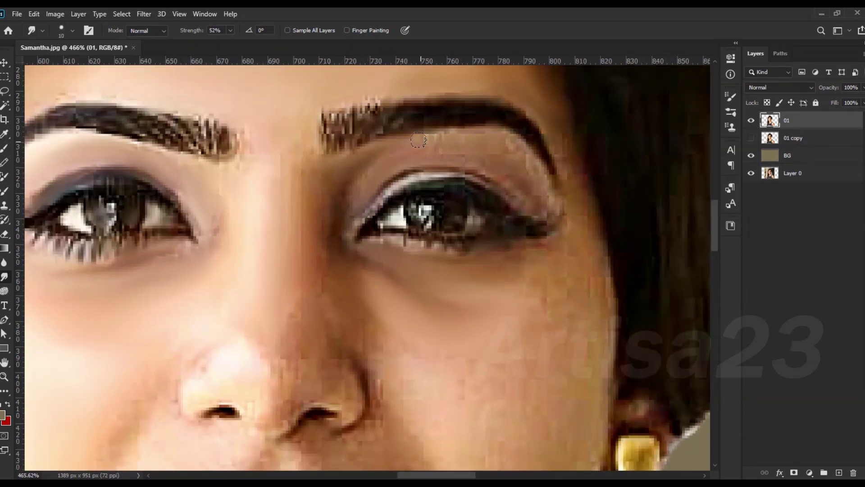
{"action": "key", "text": "bracketleft"}
{"action": "key", "text": "bracketleft"}
{"action": "scroll", "coordinate": [468, 176], "scroll_direction": "up", "scroll_amount": 2}
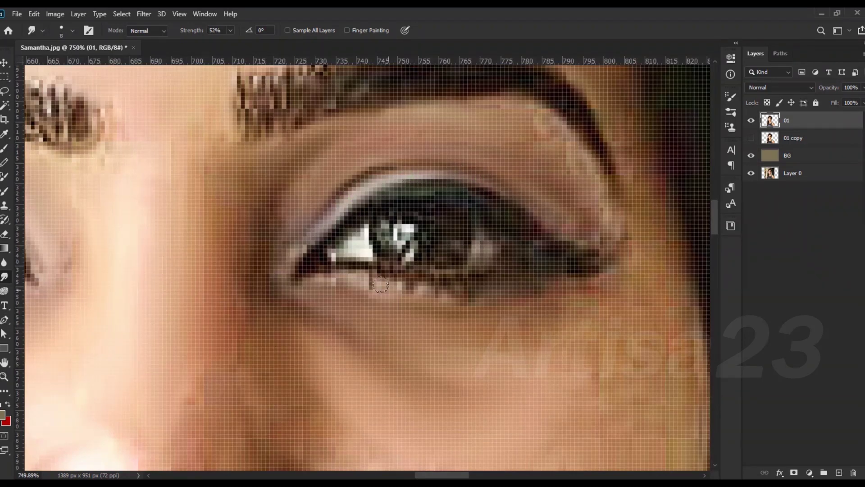
{"action": "key", "text": "bracketleft"}
{"action": "mouse_move", "coordinate": [444, 238]}
{"action": "left_mouse_down"}
{"action": "mouse_move", "coordinate": [396, 214]}
{"action": "mouse_move", "coordinate": [445, 232]}
{"action": "left_mouse_up"}
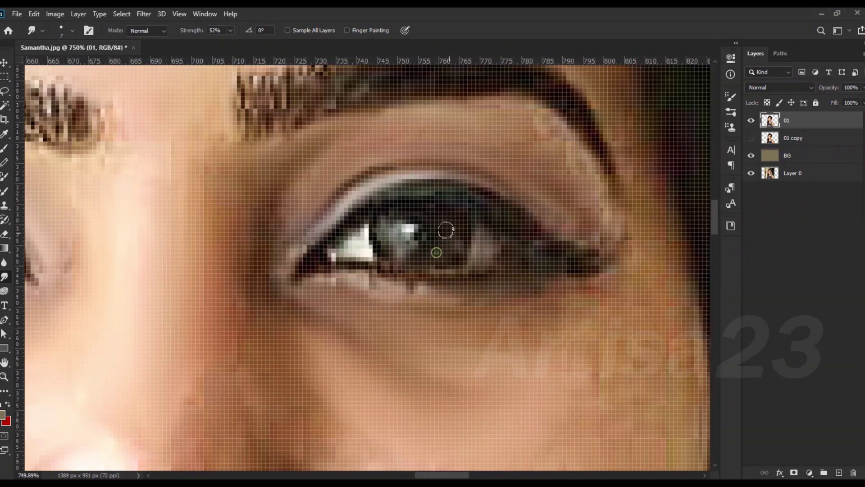
{"action": "left_click_drag", "start_coordinate": [537, 246], "coordinate": [599, 181]}
{"action": "key", "text": "bracketright"}
- Enlarge the brush and bring the nose, lips and chin into view
{"action": "key", "text": "bracketright"}
{"action": "left_click_drag", "start_coordinate": [419, 293], "coordinate": [293, 279]}
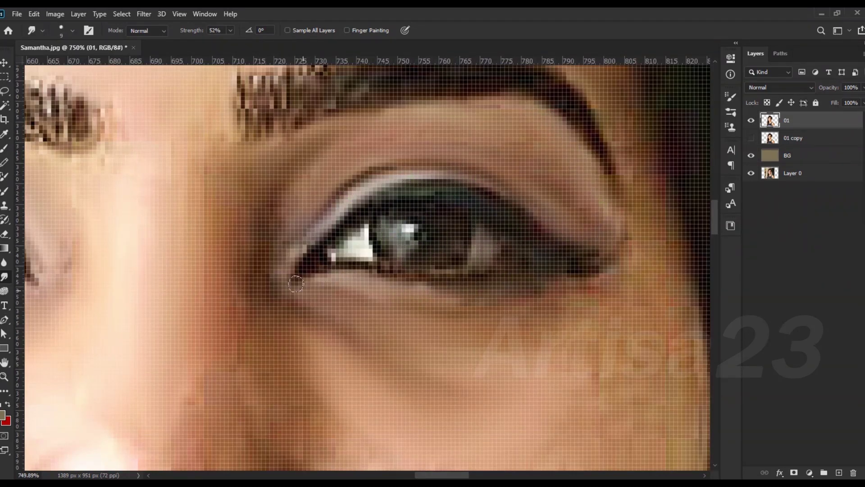
{"action": "key", "text": "bracketright"}
{"action": "scroll", "coordinate": [284, 145], "scroll_direction": "down", "scroll_amount": 2}
{"action": "scroll", "coordinate": [283, 144], "scroll_direction": "up", "scroll_amount": 1}
{"action": "key", "text": "bracketright"}
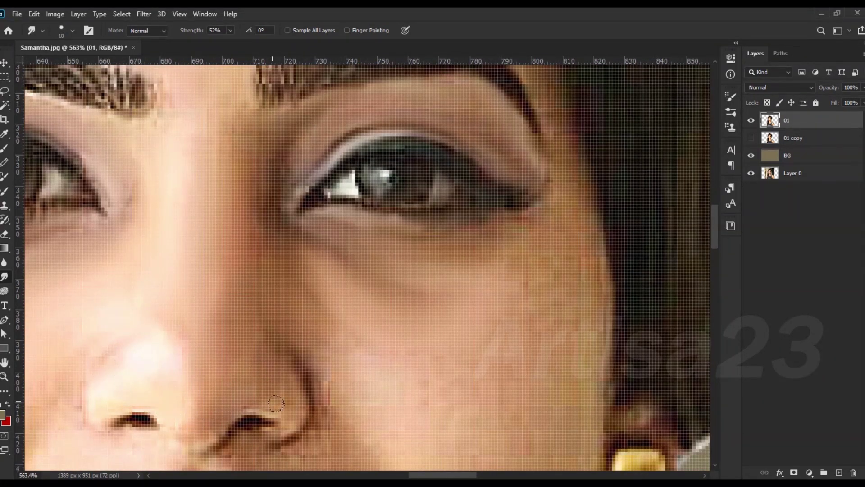
{"action": "scroll", "coordinate": [324, 397], "scroll_direction": "down", "scroll_amount": 3}
{"action": "key", "text": "bracketright"}
{"action": "key", "text": "bracketright"}
{"action": "key", "text": "bracketright"}
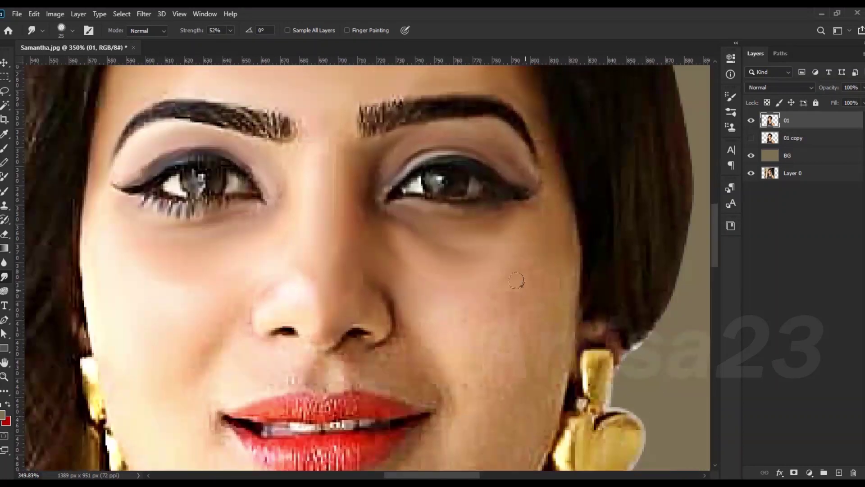
{"action": "key", "text": "bracketright"}
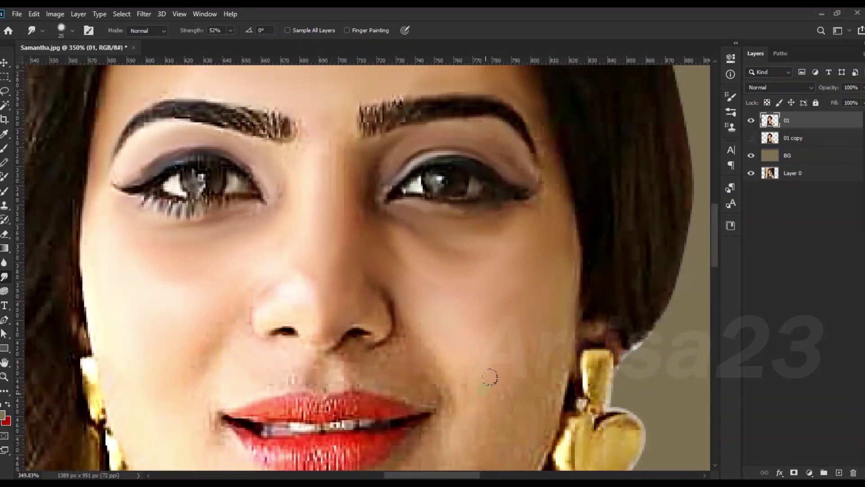
{"action": "left_click_drag", "start_coordinate": [515, 411], "coordinate": [514, 288]}
{"action": "key", "text": "bracketright"}
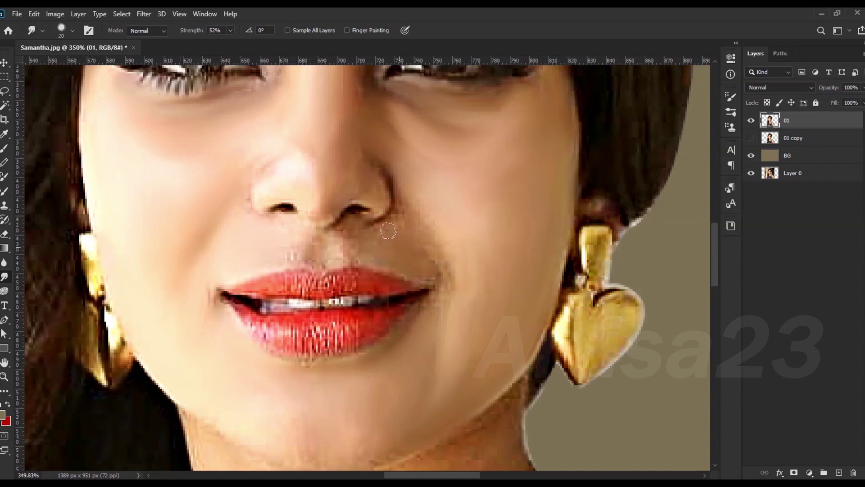
- Smooth the streaks on the lower lip and brighten the teeth
{"action": "key", "text": "bracketleft"}
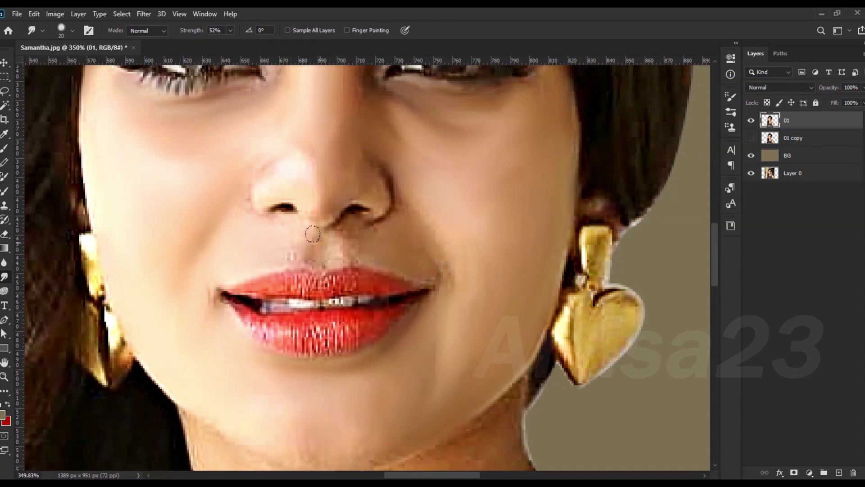
{"action": "scroll", "coordinate": [309, 228], "scroll_direction": "up", "scroll_amount": 5}
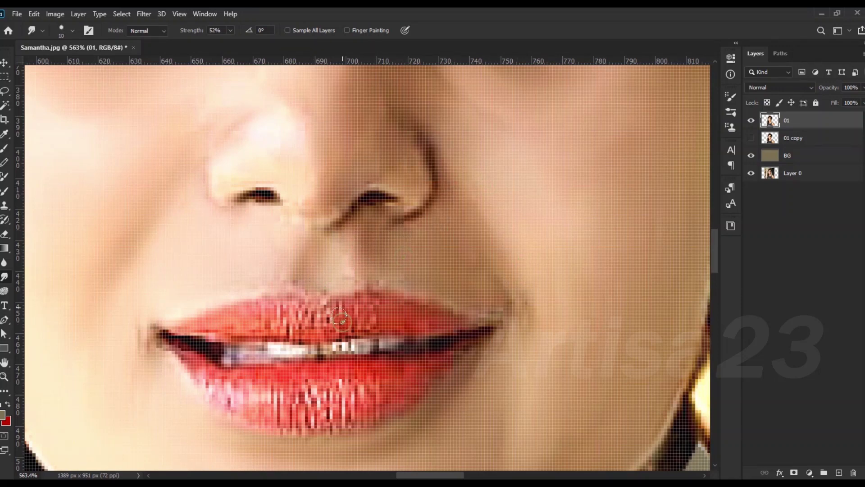
{"action": "key", "text": "bracketright"}
{"action": "left_click_drag", "start_coordinate": [322, 410], "coordinate": [211, 383]}
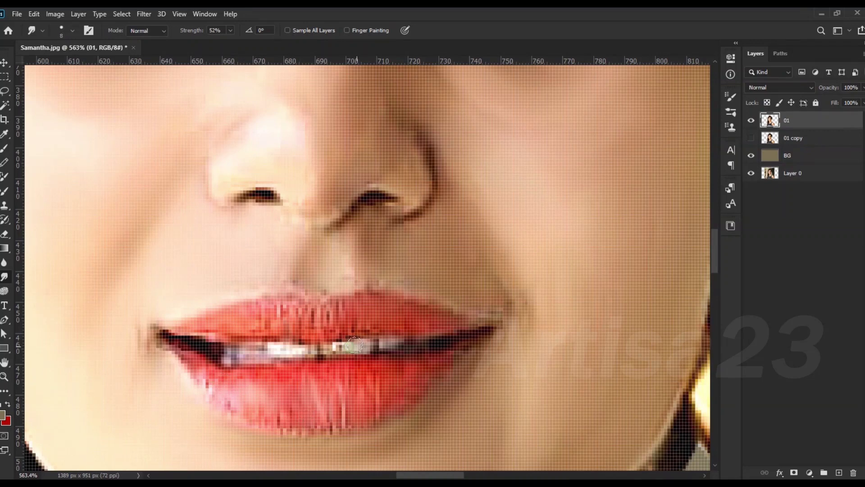
{"action": "left_click_drag", "start_coordinate": [355, 345], "coordinate": [212, 352]}
- Smudge the left eyebrow into smooth strokes with a smaller brush
{"action": "key", "text": "bracketright"}
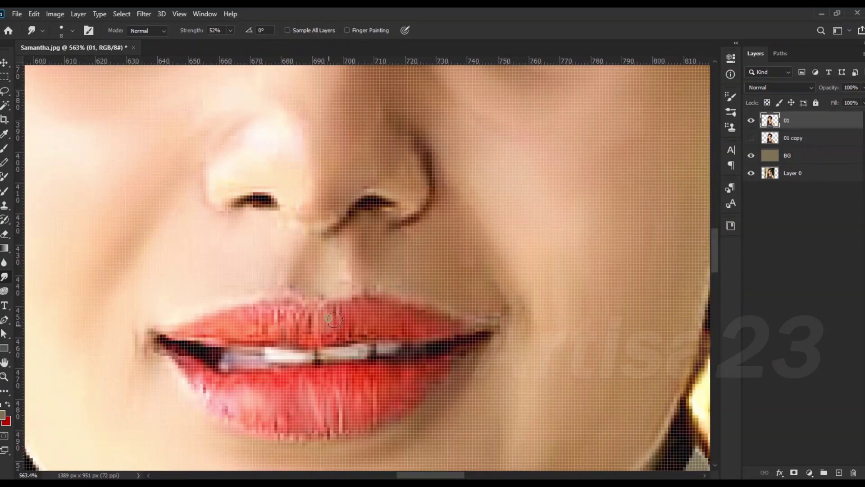
{"action": "scroll", "coordinate": [479, 304], "scroll_direction": "down", "scroll_amount": 5}
{"action": "scroll", "coordinate": [410, 164], "scroll_direction": "up", "scroll_amount": 5}
{"action": "key", "text": "bracketleft"}
{"action": "mouse_move", "coordinate": [315, 225]}
{"action": "left_mouse_down"}
{"action": "mouse_move", "coordinate": [625, 235]}
{"action": "mouse_move", "coordinate": [293, 239]}
{"action": "left_mouse_up"}
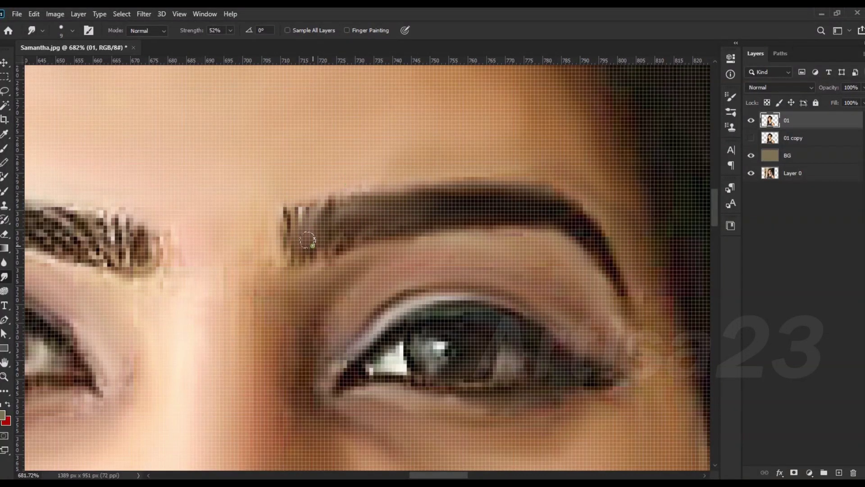
{"action": "scroll", "coordinate": [308, 241], "scroll_direction": "down", "scroll_amount": 5}
{"action": "left_click_drag", "start_coordinate": [216, 253], "coordinate": [148, 225]}
{"action": "mouse_move", "coordinate": [252, 225]}
{"action": "left_mouse_down"}
{"action": "mouse_move", "coordinate": [184, 243]}
{"action": "mouse_move", "coordinate": [86, 212]}
{"action": "left_mouse_up"}
- Resize the brush for the neck and smudge away the dark mole near the collarbone
{"action": "scroll", "coordinate": [271, 243], "scroll_direction": "up", "scroll_amount": 5}
{"action": "scroll", "coordinate": [473, 299], "scroll_direction": "down", "scroll_amount": 5}
{"action": "scroll", "coordinate": [297, 325], "scroll_direction": "up", "scroll_amount": 5}
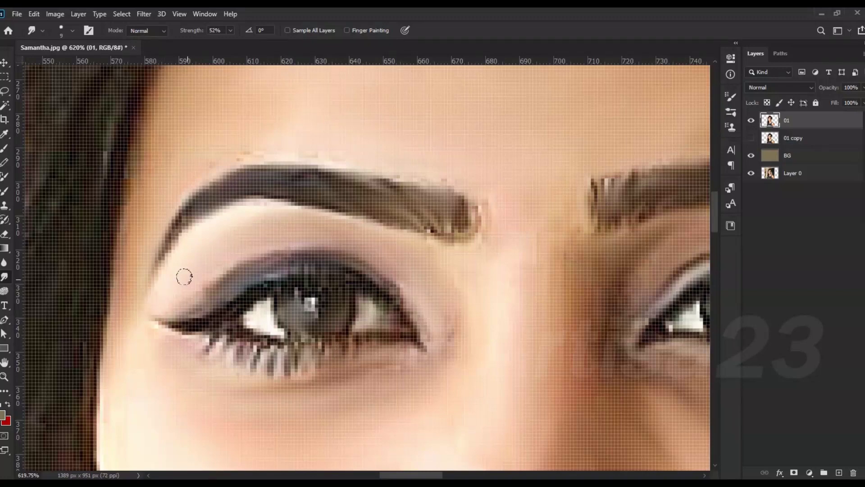
{"action": "scroll", "coordinate": [183, 277], "scroll_direction": "down", "scroll_amount": 5}
{"action": "scroll", "coordinate": [382, 264], "scroll_direction": "up", "scroll_amount": 2}
{"action": "scroll", "coordinate": [369, 326], "scroll_direction": "up", "scroll_amount": 2}
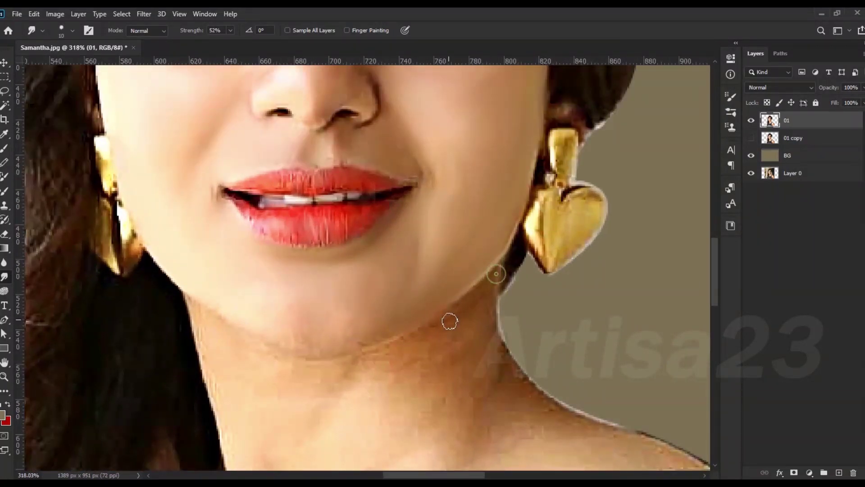
{"action": "key", "text": "bracketright"}
{"action": "key", "text": "bracketright"}
{"action": "scroll", "coordinate": [382, 370], "scroll_direction": "down", "scroll_amount": 1}
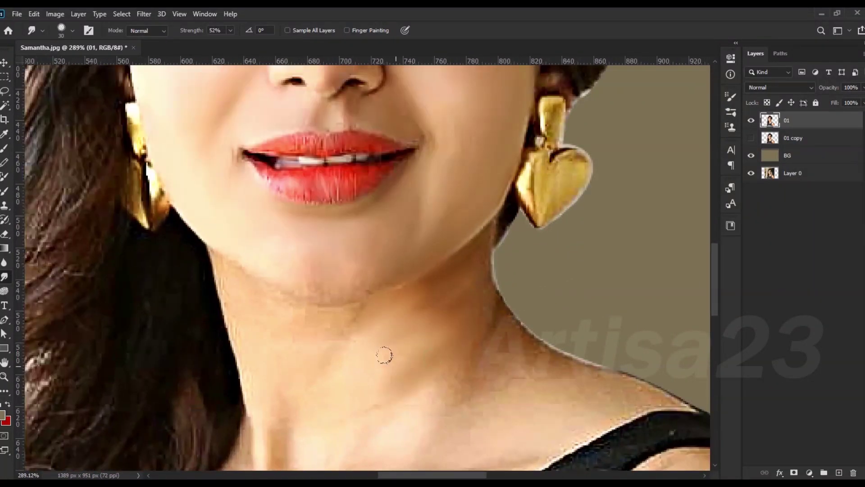
{"action": "key", "text": "bracketleft"}
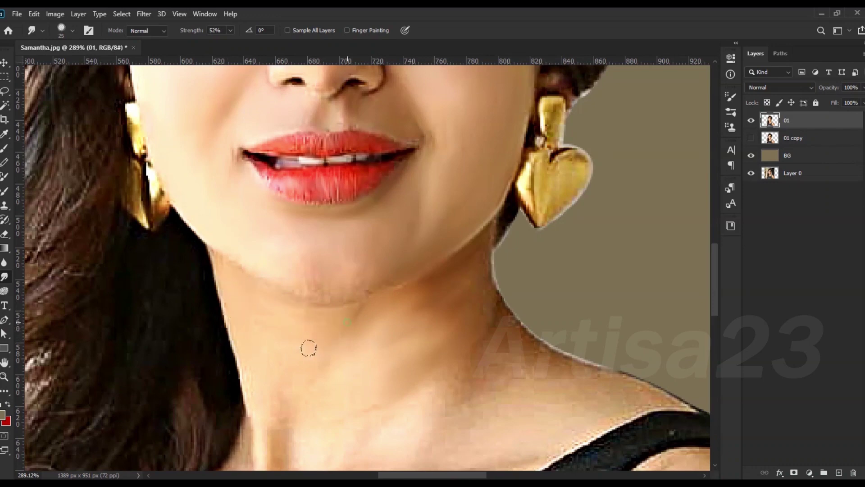
{"action": "key", "text": "bracketright"}
{"action": "scroll", "coordinate": [381, 367], "scroll_direction": "down", "scroll_amount": 3}
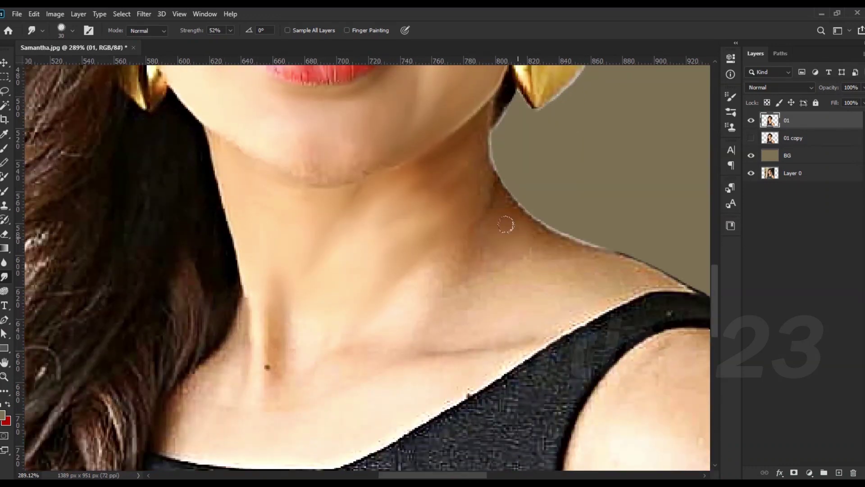
{"action": "scroll", "coordinate": [514, 172], "scroll_direction": "up", "scroll_amount": 2}
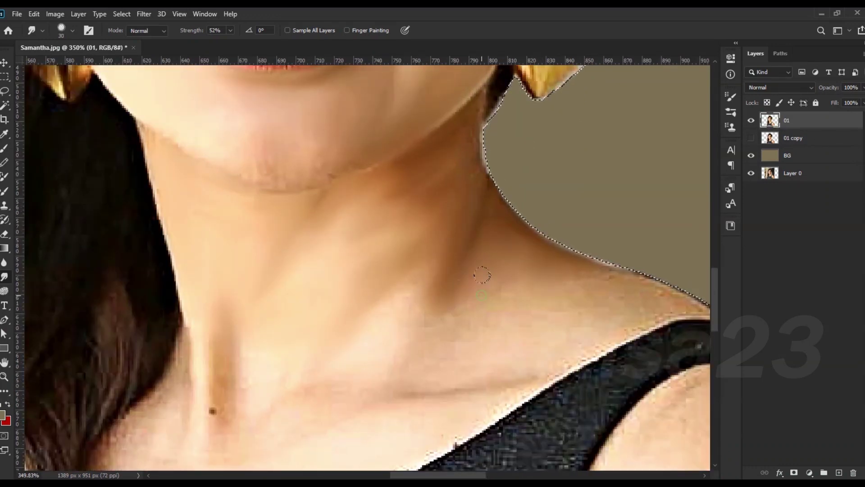
{"action": "key", "text": "bracketleft"}
{"action": "key", "text": "bracketleft"}
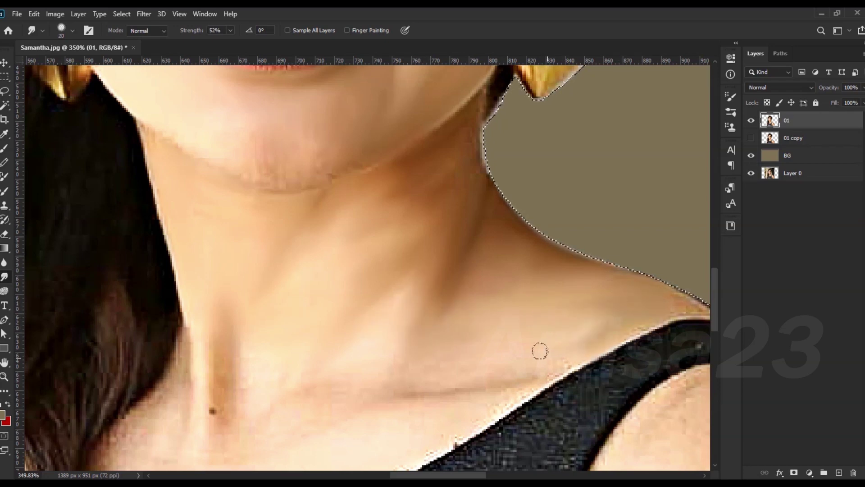
{"action": "scroll", "coordinate": [228, 363], "scroll_direction": "down", "scroll_amount": 2}
{"action": "key", "text": "bracketright"}
{"action": "key", "text": "bracketright"}
{"action": "left_click_drag", "start_coordinate": [260, 330], "coordinate": [202, 362]}
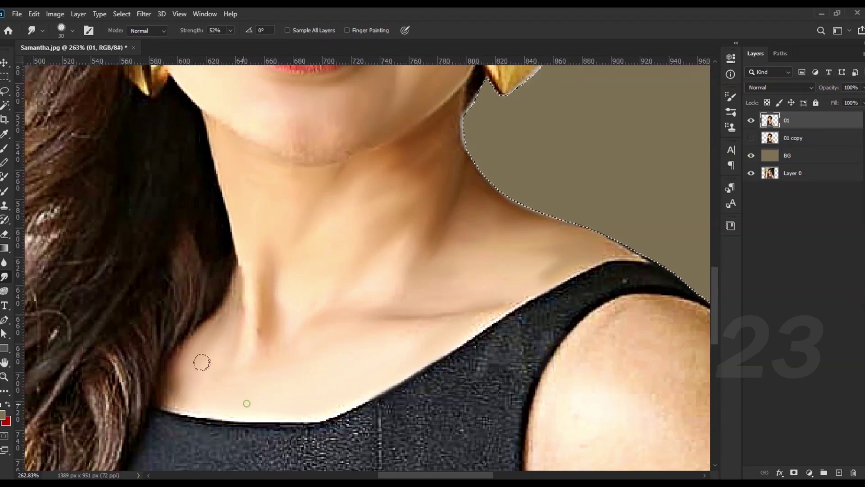
- Shrink the brush for chin detail and view the whole portrait
{"action": "scroll", "coordinate": [249, 134], "scroll_direction": "up", "scroll_amount": 4}
{"action": "key", "text": "bracketleft"}
{"action": "key", "text": "bracketleft"}
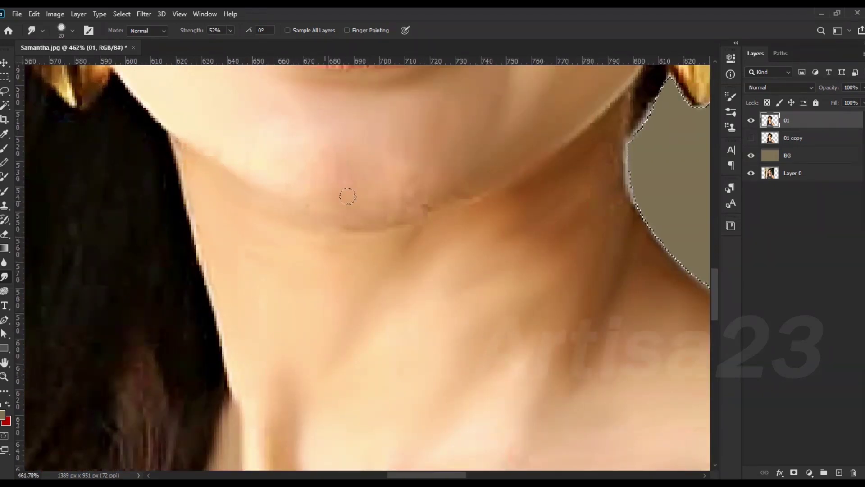
{"action": "key", "text": "bracketleft"}
{"action": "scroll", "coordinate": [341, 224], "scroll_direction": "down", "scroll_amount": 10}
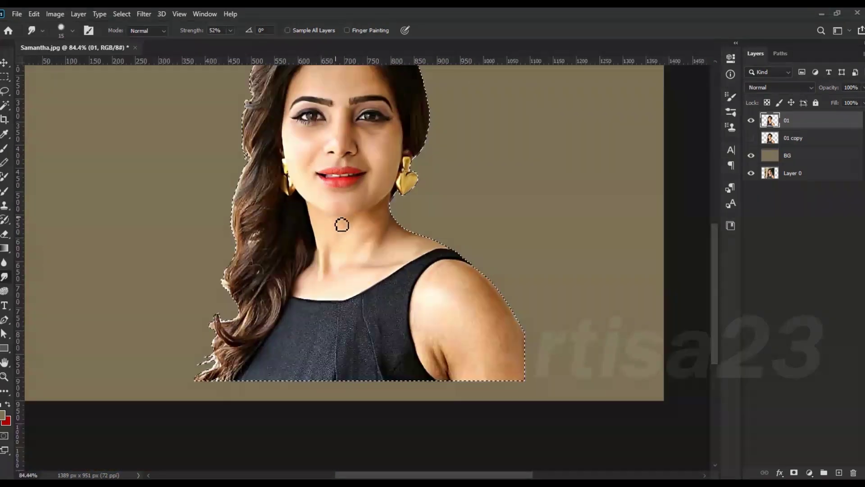
- Save the portrait as Samantha-01.psd
{"action": "key", "text": "ctrl+shift+s"}
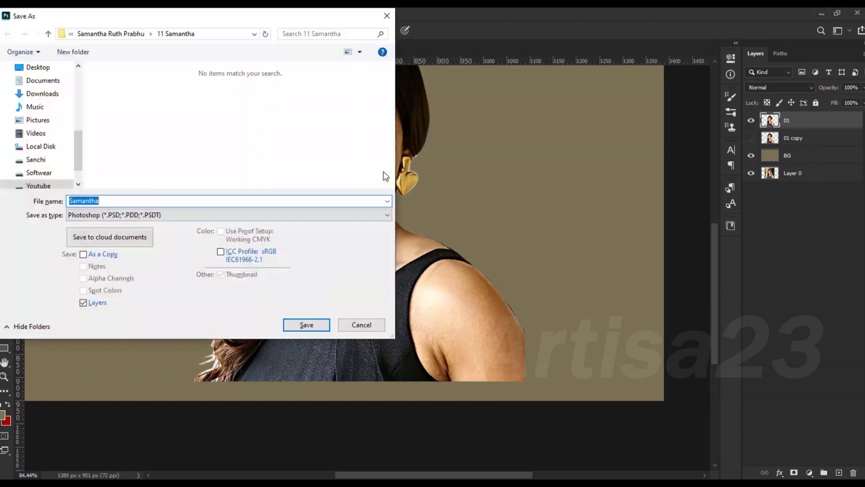
{"action": "key", "text": "Return"}
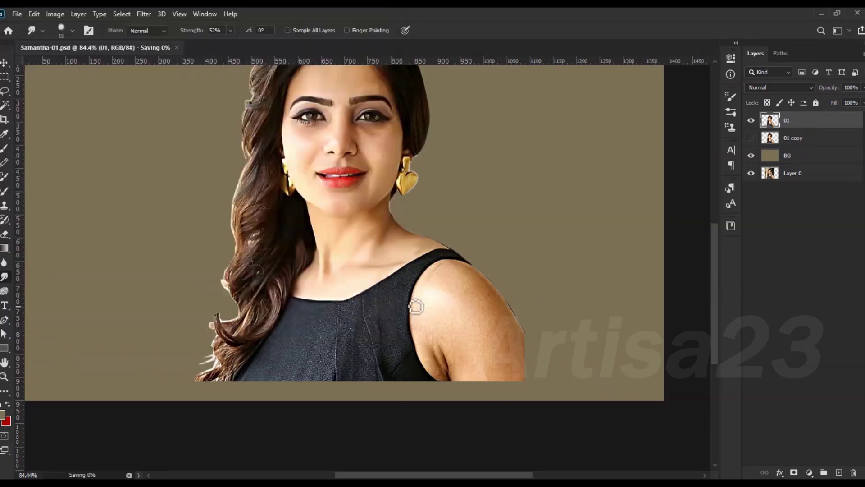
{"action": "scroll", "coordinate": [386, 311], "scroll_direction": "down", "scroll_amount": 2}
{"action": "scroll", "coordinate": [364, 271], "scroll_direction": "up", "scroll_amount": 3}
{"action": "scroll", "coordinate": [364, 271], "scroll_direction": "up", "scroll_amount": 2}
- Smudge the black top into vertical strokes and smear its hem into the background
{"action": "key", "text": "bracketright"}
{"action": "key", "text": "bracketright"}
{"action": "key", "text": "bracketright"}
{"action": "left_click_drag", "start_coordinate": [365, 271], "coordinate": [361, 315]}
{"action": "mouse_move", "coordinate": [316, 194]}
{"action": "left_mouse_down"}
{"action": "mouse_move", "coordinate": [299, 241]}
{"action": "mouse_move", "coordinate": [243, 322]}
{"action": "mouse_move", "coordinate": [265, 356]}
{"action": "left_mouse_up"}
{"action": "scroll", "coordinate": [264, 356], "scroll_direction": "down", "scroll_amount": 3}
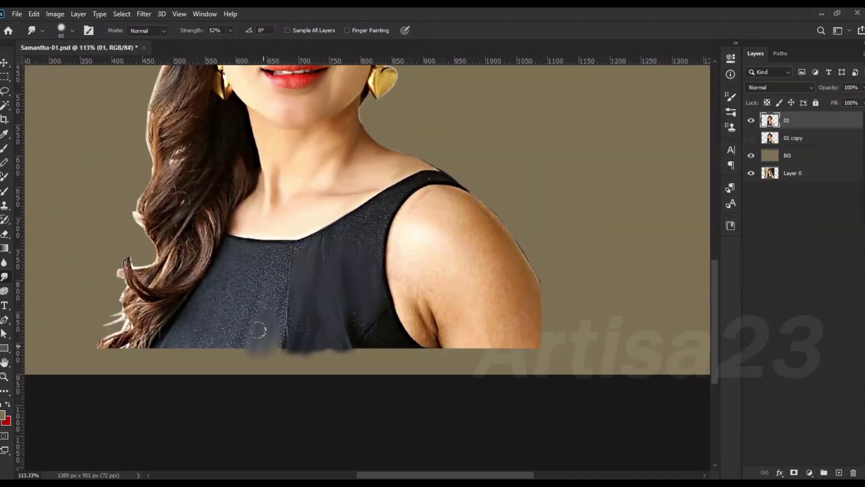
{"action": "key", "text": "bracketright"}
{"action": "mouse_move", "coordinate": [257, 317]}
{"action": "left_mouse_down"}
{"action": "mouse_move", "coordinate": [280, 353]}
{"action": "mouse_move", "coordinate": [99, 360]}
{"action": "left_mouse_up"}
{"action": "left_click_drag", "start_coordinate": [299, 348], "coordinate": [416, 356]}
- Blend the arm's bottom edge into the background and smooth its skin texture
{"action": "key", "text": "bracketleft"}
{"action": "key", "text": "bracketleft"}
{"action": "scroll", "coordinate": [290, 216], "scroll_direction": "up", "scroll_amount": 3}
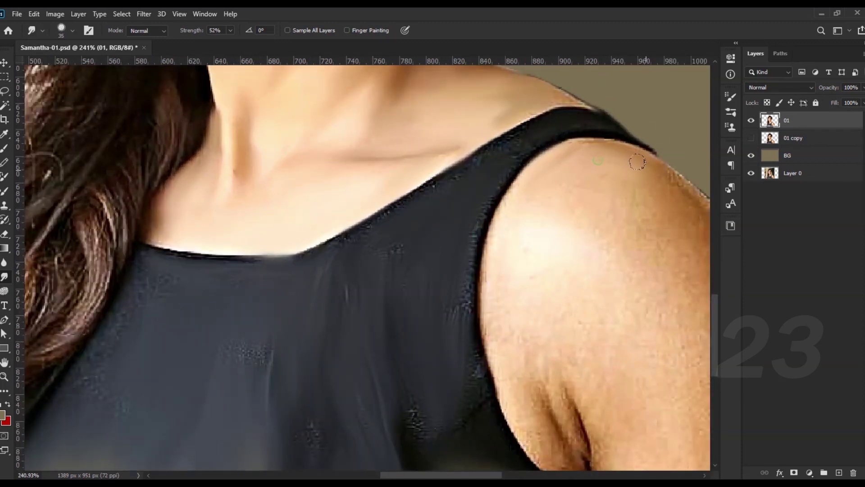
{"action": "key", "text": "bracketright"}
{"action": "scroll", "coordinate": [631, 158], "scroll_direction": "down", "scroll_amount": 3}
{"action": "mouse_move", "coordinate": [639, 310]}
{"action": "left_mouse_down"}
{"action": "mouse_move", "coordinate": [586, 347]}
{"action": "mouse_move", "coordinate": [516, 350]}
{"action": "left_mouse_up"}
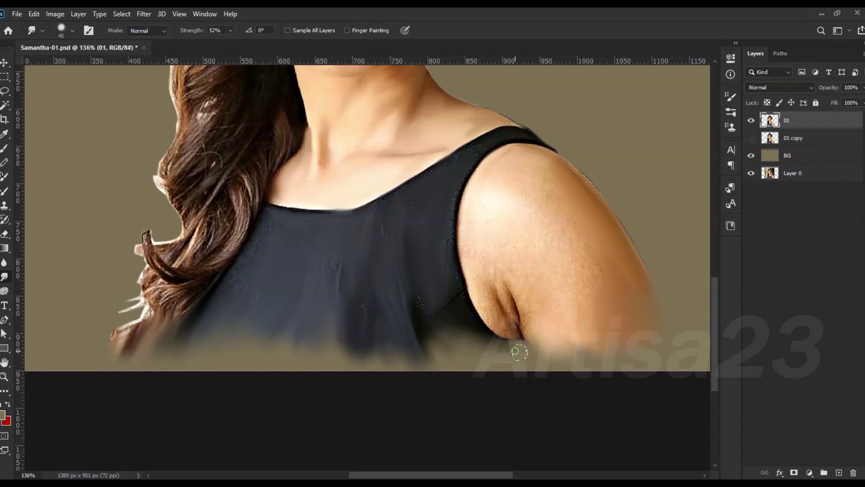
{"action": "key", "text": "bracketright"}
{"action": "left_click_drag", "start_coordinate": [528, 248], "coordinate": [588, 311]}
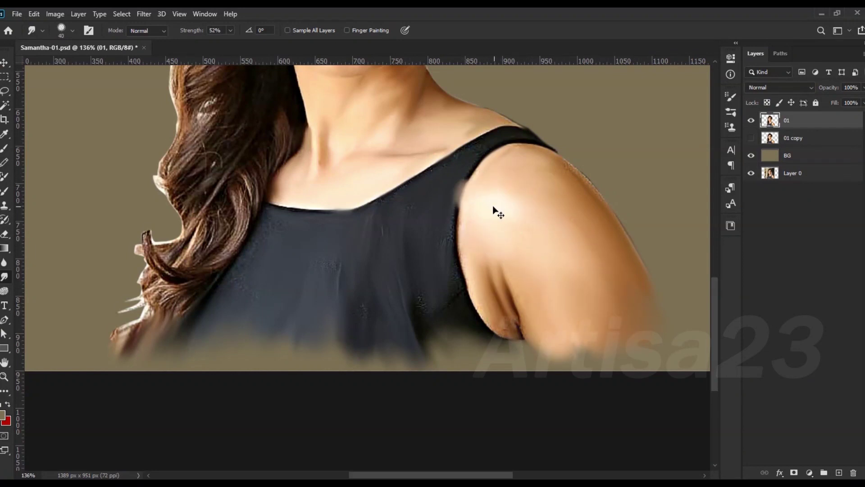
- Readjust the smudge brush, ending much larger, while repositioning the view
{"action": "key", "text": "bracketleft"}
{"action": "scroll", "coordinate": [493, 208], "scroll_direction": "up", "scroll_amount": 3}
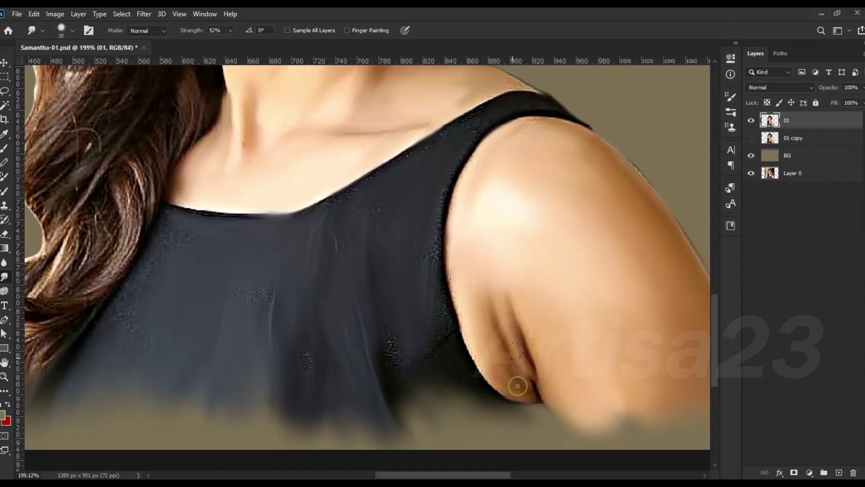
{"action": "scroll", "coordinate": [496, 316], "scroll_direction": "down", "scroll_amount": 2}
{"action": "scroll", "coordinate": [466, 257], "scroll_direction": "up", "scroll_amount": 2}
{"action": "key", "text": "bracketright"}
{"action": "scroll", "coordinate": [361, 225], "scroll_direction": "down", "scroll_amount": 3}
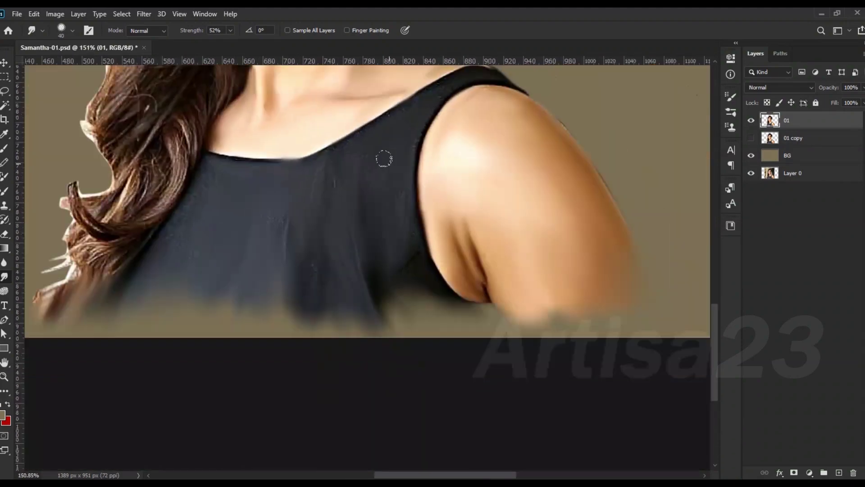
{"action": "scroll", "coordinate": [384, 159], "scroll_direction": "down", "scroll_amount": 2}
{"action": "key", "text": "bracketright"}
{"action": "key", "text": "bracketright"}
{"action": "key", "text": "bracketright"}
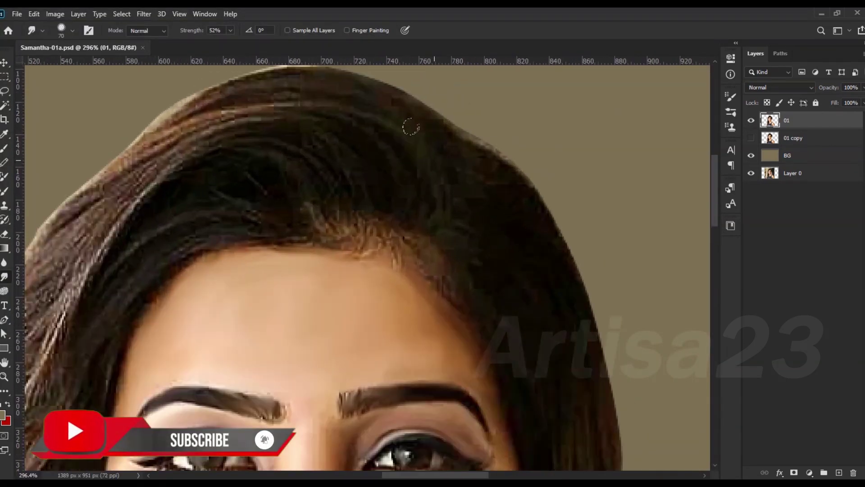
- With a smaller Smudge brush, smooth the hair along the top of the head and the hairline
{"action": "key", "text": "bracketleft"}
{"action": "key", "text": "bracketleft"}
{"action": "key", "text": "bracketleft"}
{"action": "left_click_drag", "start_coordinate": [237, 105], "coordinate": [395, 124]}
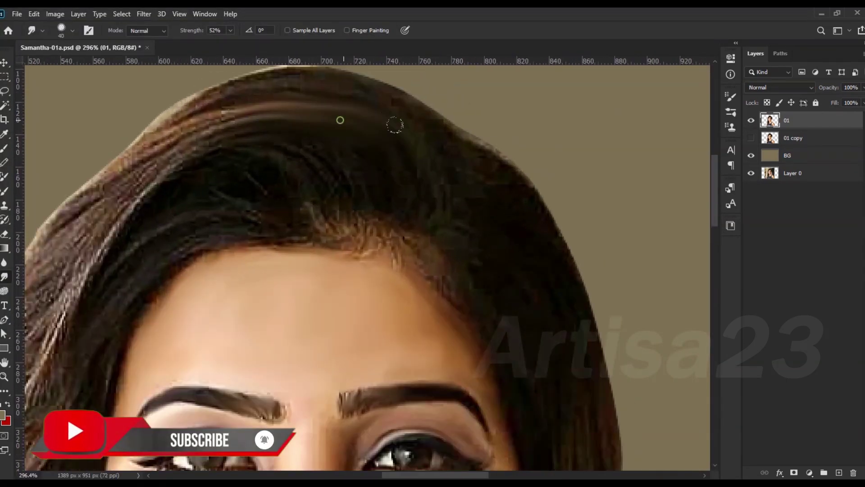
{"action": "mouse_move", "coordinate": [336, 195]}
{"action": "left_mouse_down"}
{"action": "mouse_move", "coordinate": [388, 222]}
{"action": "mouse_move", "coordinate": [280, 222]}
{"action": "left_mouse_up"}
- With a slightly larger brush, smooth the left-side hair, the hairline and the clump beside the face
{"action": "key", "text": "bracketright"}
{"action": "mouse_move", "coordinate": [263, 180]}
{"action": "left_mouse_down"}
{"action": "mouse_move", "coordinate": [158, 113]}
{"action": "mouse_move", "coordinate": [130, 183]}
{"action": "left_mouse_up"}
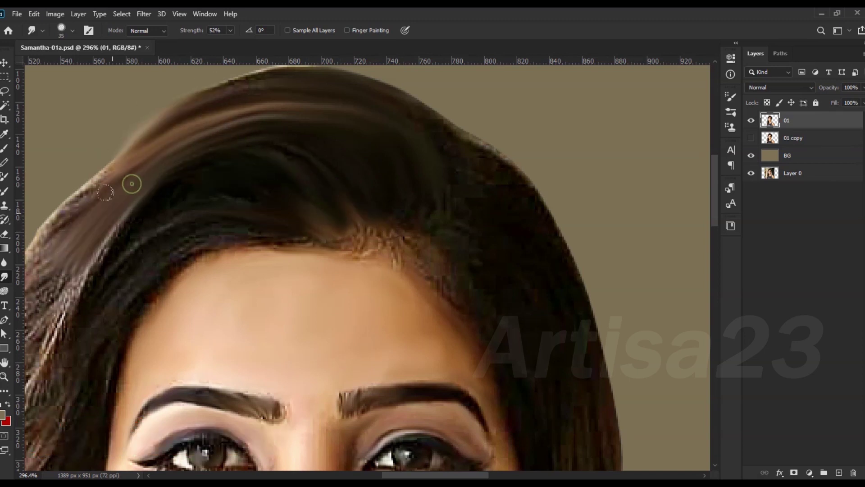
{"action": "scroll", "coordinate": [143, 195], "scroll_direction": "down", "scroll_amount": 1}
{"action": "left_click_drag", "start_coordinate": [118, 231], "coordinate": [90, 311]}
{"action": "left_click_drag", "start_coordinate": [189, 225], "coordinate": [308, 206]}
{"action": "scroll", "coordinate": [220, 208], "scroll_direction": "up", "scroll_amount": 1}
{"action": "scroll", "coordinate": [180, 231], "scroll_direction": "down", "scroll_amount": 2}
{"action": "mouse_move", "coordinate": [180, 231]}
{"action": "left_mouse_down"}
{"action": "mouse_move", "coordinate": [162, 189]}
{"action": "mouse_move", "coordinate": [139, 225]}
{"action": "left_mouse_up"}
- Enlarge the brush and smudge the long left hair strands smooth
{"action": "key", "text": "bracketright"}
{"action": "mouse_move", "coordinate": [213, 228]}
{"action": "left_mouse_down"}
{"action": "mouse_move", "coordinate": [130, 334]}
{"action": "mouse_move", "coordinate": [151, 326]}
{"action": "mouse_move", "coordinate": [153, 405]}
{"action": "left_mouse_up"}
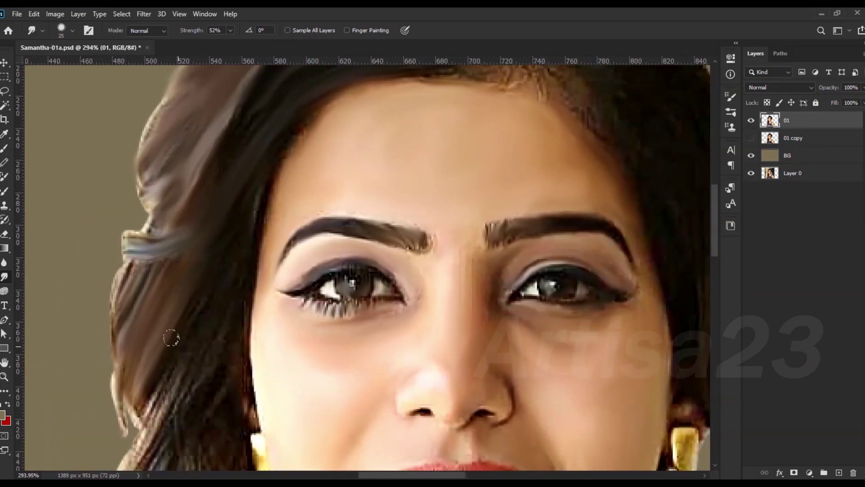
{"action": "scroll", "coordinate": [181, 360], "scroll_direction": "down", "scroll_amount": 3}
{"action": "left_click_drag", "start_coordinate": [190, 252], "coordinate": [145, 334]}
{"action": "scroll", "coordinate": [199, 271], "scroll_direction": "down", "scroll_amount": 2}
{"action": "key", "text": "bracketright"}
{"action": "mouse_move", "coordinate": [189, 316]}
{"action": "left_mouse_down"}
{"action": "mouse_move", "coordinate": [209, 276]}
{"action": "mouse_move", "coordinate": [149, 361]}
{"action": "left_mouse_up"}
{"action": "left_click_drag", "start_coordinate": [183, 247], "coordinate": [135, 383]}
{"action": "left_click_drag", "start_coordinate": [197, 334], "coordinate": [149, 405]}
- Smudge the left hair further, including the lower-left strands
{"action": "key", "text": "bracketright"}
{"action": "scroll", "coordinate": [197, 348], "scroll_direction": "down", "scroll_amount": 2}
{"action": "scroll", "coordinate": [189, 343], "scroll_direction": "down", "scroll_amount": 2}
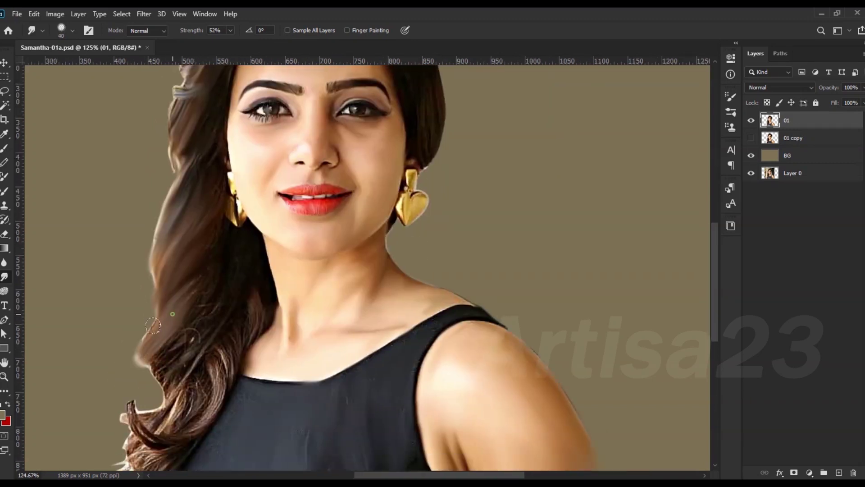
{"action": "scroll", "coordinate": [193, 305], "scroll_direction": "up", "scroll_amount": 2}
{"action": "left_click_drag", "start_coordinate": [243, 263], "coordinate": [224, 303]}
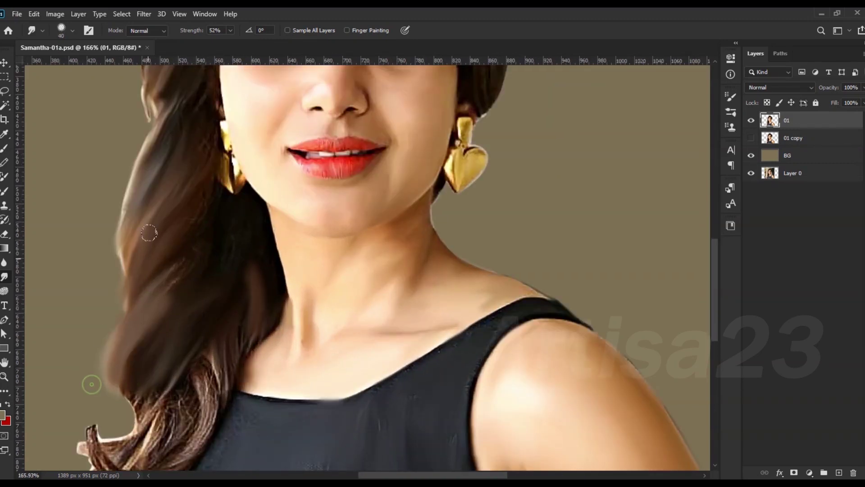
{"action": "scroll", "coordinate": [174, 332], "scroll_direction": "down", "scroll_amount": 2}
{"action": "scroll", "coordinate": [217, 288], "scroll_direction": "down", "scroll_amount": 2}
{"action": "scroll", "coordinate": [217, 288], "scroll_direction": "left", "scroll_amount": 1}
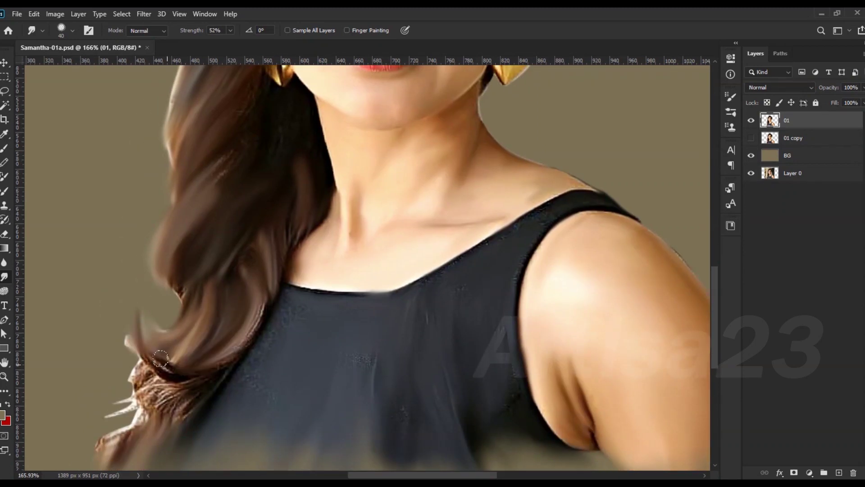
{"action": "left_click_drag", "start_coordinate": [139, 305], "coordinate": [134, 408]}
{"action": "scroll", "coordinate": [203, 360], "scroll_direction": "down", "scroll_amount": 3}
{"action": "scroll", "coordinate": [188, 179], "scroll_direction": "up", "scroll_amount": 4}
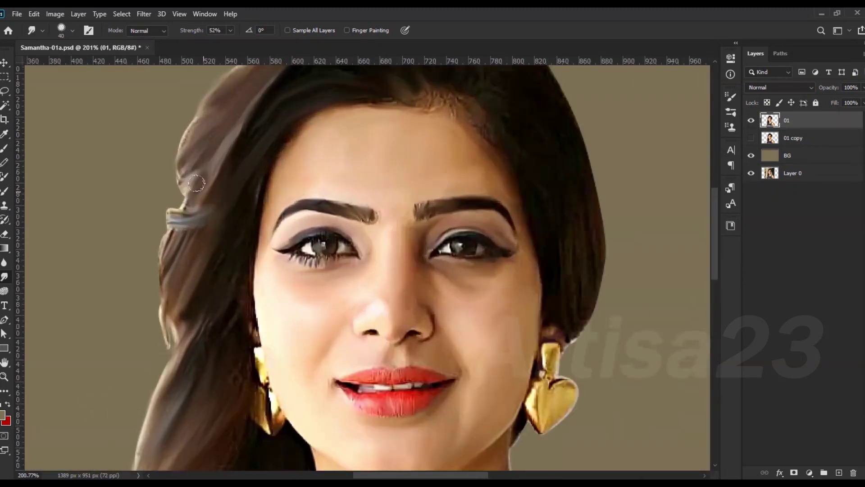
{"action": "scroll", "coordinate": [228, 319], "scroll_direction": "up", "scroll_amount": 2}
{"action": "scroll", "coordinate": [377, 219], "scroll_direction": "up", "scroll_amount": 2}
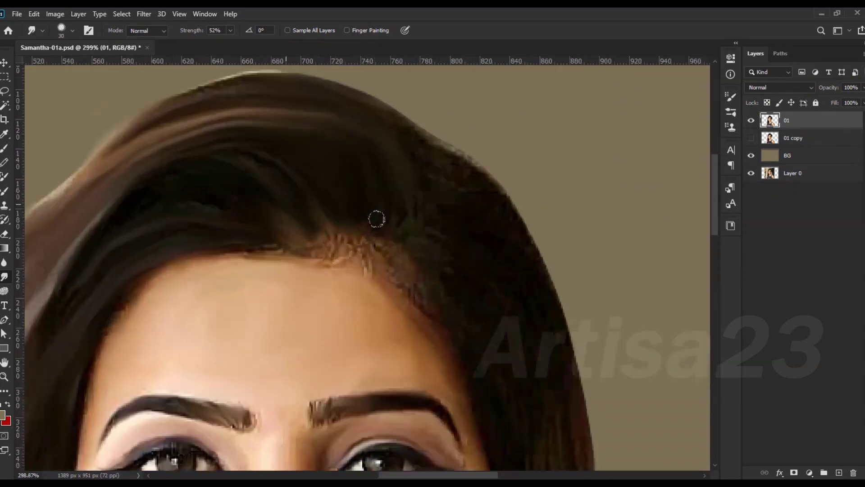
- With a small brush, smooth the frizzy upper-right hair edge and the hairline above the forehead
{"action": "key", "text": "["}
{"action": "left_click_drag", "start_coordinate": [455, 162], "coordinate": [513, 241]}
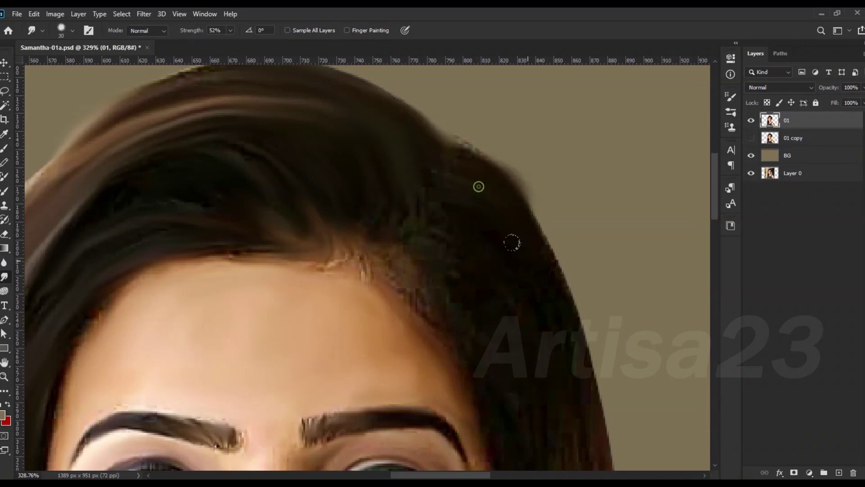
{"action": "left_click_drag", "start_coordinate": [403, 281], "coordinate": [449, 313]}
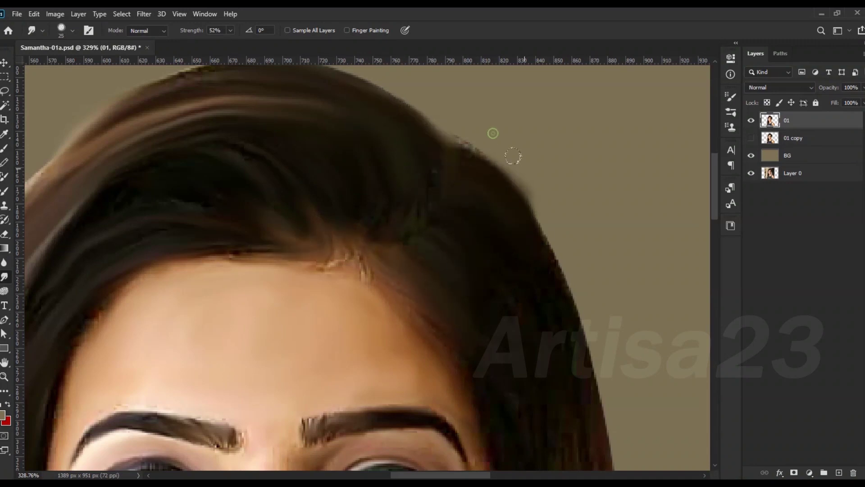
{"action": "scroll", "coordinate": [495, 304], "scroll_direction": "down", "scroll_amount": 1}
{"action": "key", "text": "]"}
{"action": "scroll", "coordinate": [430, 187], "scroll_direction": "down", "scroll_amount": 3}
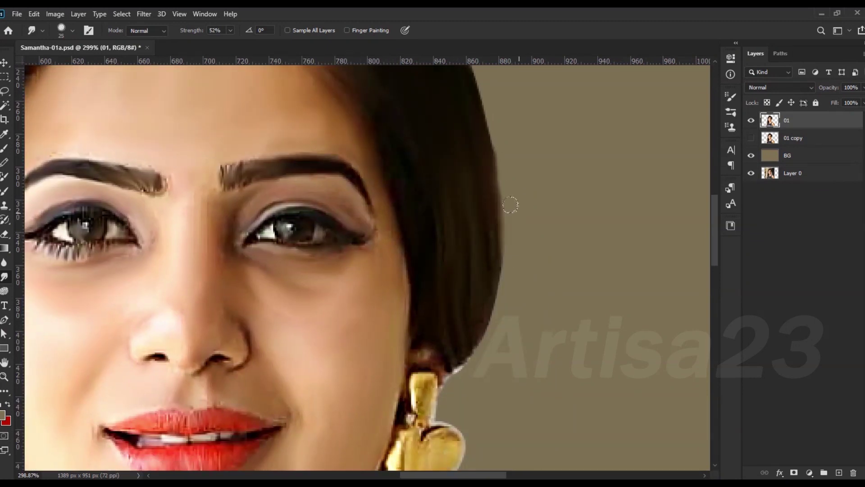
{"action": "scroll", "coordinate": [468, 230], "scroll_direction": "down", "scroll_amount": 2}
{"action": "scroll", "coordinate": [459, 207], "scroll_direction": "up", "scroll_amount": 3}
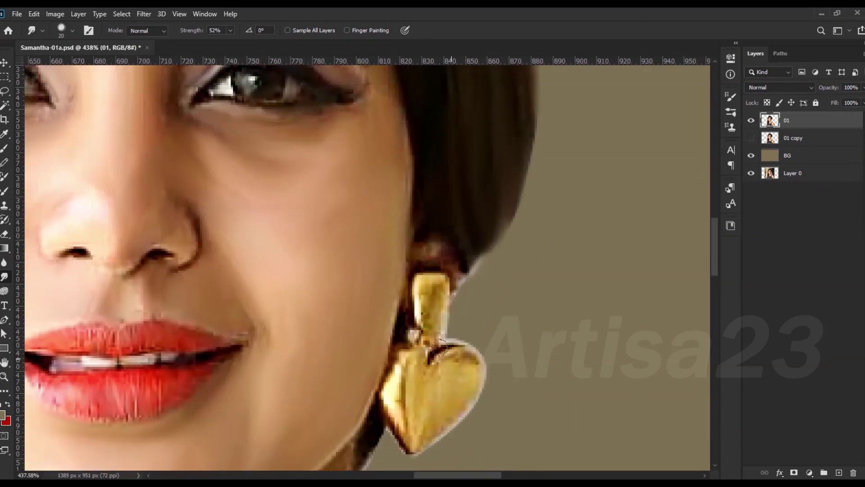
{"action": "scroll", "coordinate": [423, 273], "scroll_direction": "up", "scroll_amount": 1}
- Resize the smudge brush to work along the right earring's edge
{"action": "key", "text": "["}
{"action": "key", "text": "["}
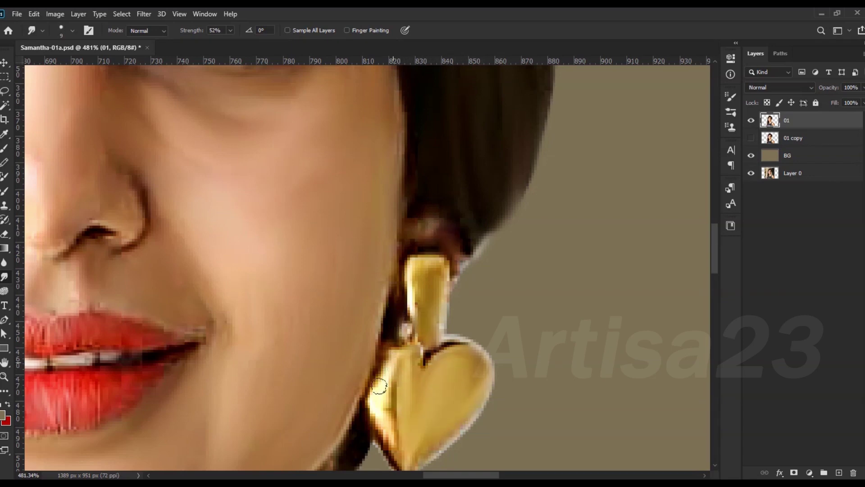
{"action": "scroll", "coordinate": [434, 131], "scroll_direction": "down", "scroll_amount": 4}
{"action": "key", "text": "]"}
{"action": "key", "text": "]"}
{"action": "key", "text": "]"}
{"action": "scroll", "coordinate": [409, 220], "scroll_direction": "down", "scroll_amount": 2}
{"action": "scroll", "coordinate": [531, 360], "scroll_direction": "down", "scroll_amount": 1}
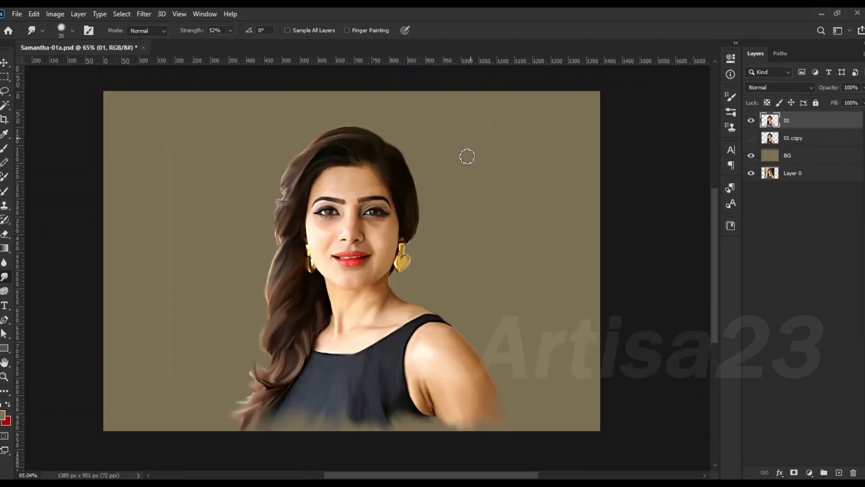
- Move BG above 01 copy and add a new layer named BG Color above it
{"action": "left_click_drag", "start_coordinate": [798, 155], "coordinate": [797, 138]}
{"action": "left_click", "coordinate": [840, 472]}
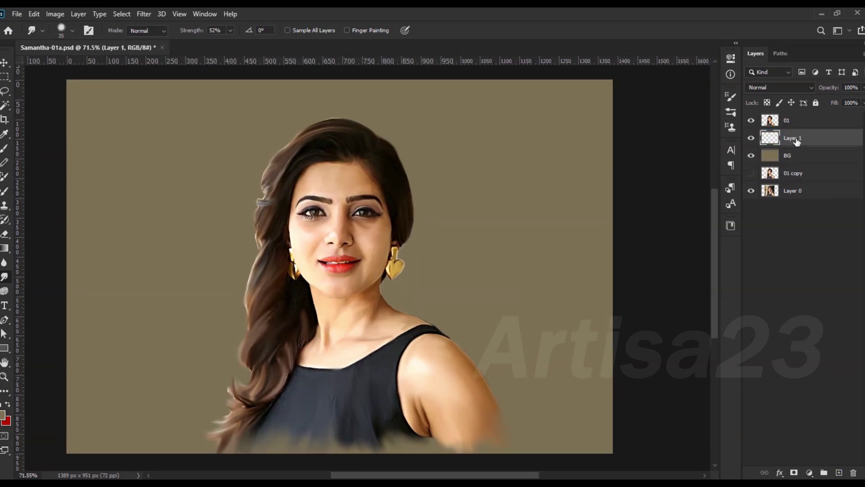
{"action": "type", "text": "BG Color"}
{"action": "key", "text": "Return"}
{"action": "key", "text": "alt+bracketright"}
- Shrink the brush, switch to the regular Brush tool, and select the BG Color layer
{"action": "scroll", "coordinate": [338, 146], "scroll_direction": "up", "scroll_amount": 5}
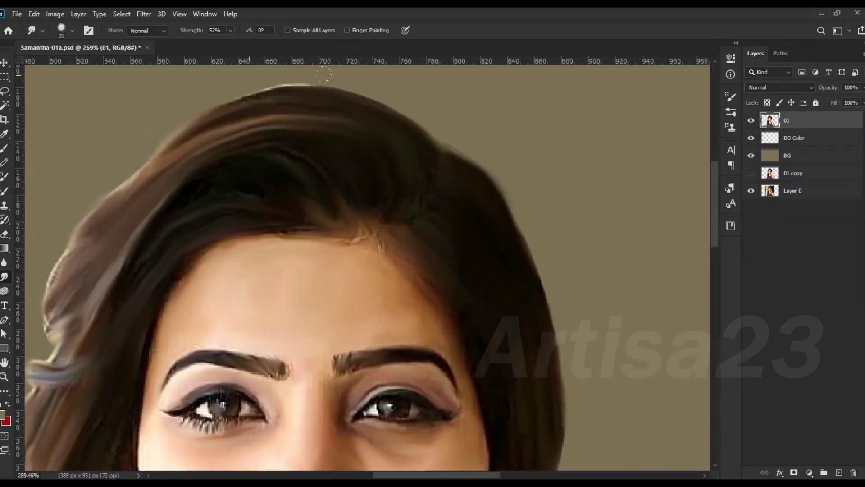
{"action": "key", "text": "bracketleft"}
{"action": "key", "text": "bracketleft"}
{"action": "key", "text": "bracketleft"}
{"action": "scroll", "coordinate": [382, 237], "scroll_direction": "up", "scroll_amount": 1}
{"action": "key", "text": "bracketleft"}
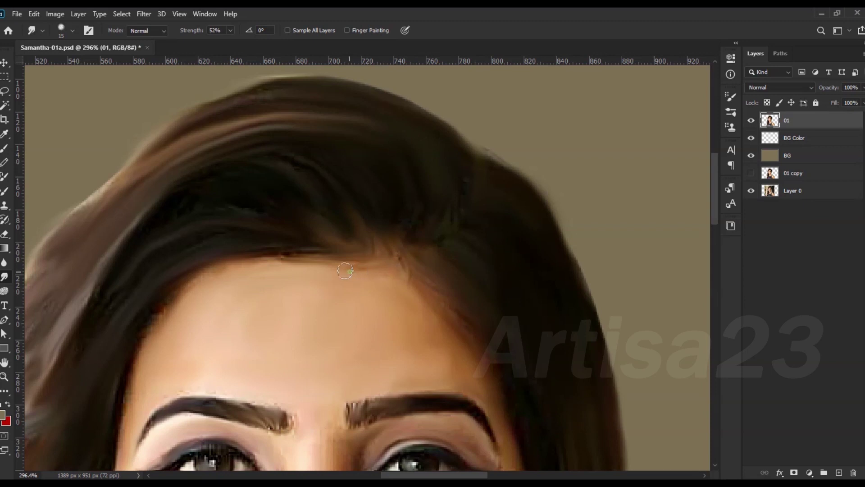
{"action": "scroll", "coordinate": [350, 270], "scroll_direction": "down", "scroll_amount": 5}
{"action": "key", "text": "alt+bracketleft"}
{"action": "scroll", "coordinate": [367, 168], "scroll_direction": "down", "scroll_amount": 2}
{"action": "left_click", "coordinate": [4, 151]}
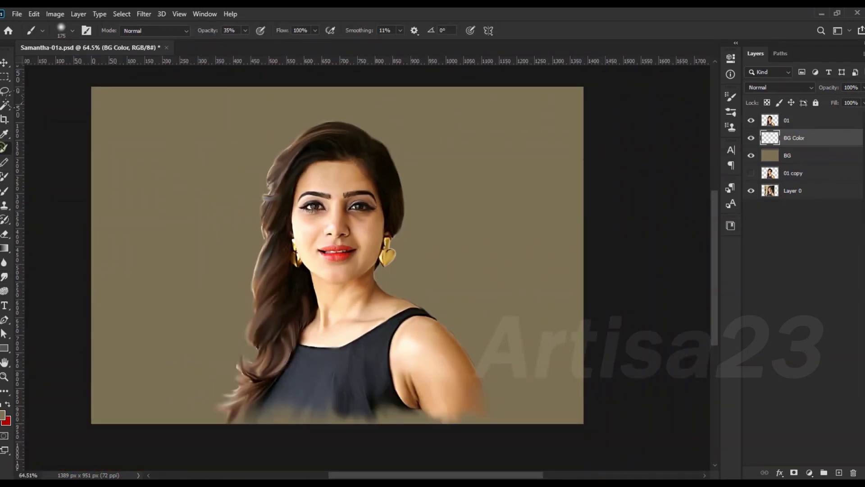
- Choose a flat bristle brush preset at -90° and set the foreground colour to gold
{"action": "left_click", "coordinate": [731, 96]}
{"action": "left_click", "coordinate": [586, 92]}
{"action": "scroll", "coordinate": [622, 252], "scroll_direction": "down", "scroll_amount": 3}
{"action": "left_click", "coordinate": [649, 302]}
{"action": "left_click", "coordinate": [731, 112]}
{"action": "left_click", "coordinate": [3, 414]}
{"action": "left_click", "coordinate": [826, 214]}
- Paint dark grey strokes right of the face and across the left background
{"action": "left_click", "coordinate": [314, 388], "text": "alt"}
{"action": "left_click_drag", "start_coordinate": [417, 202], "coordinate": [407, 250]}
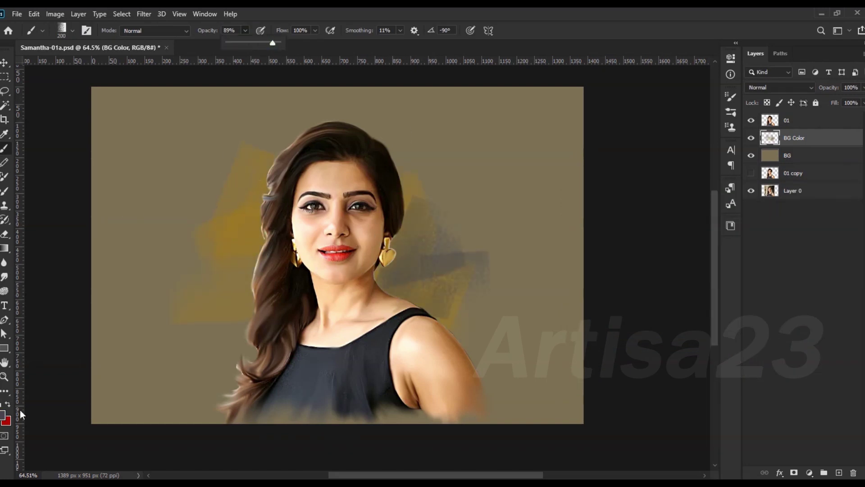
{"action": "left_click_drag", "start_coordinate": [406, 163], "coordinate": [501, 185]}
{"action": "left_click", "coordinate": [451, 153], "text": "alt"}
{"action": "left_click_drag", "start_coordinate": [401, 135], "coordinate": [495, 117]}
{"action": "left_click", "coordinate": [469, 194], "text": "alt"}
{"action": "mouse_move", "coordinate": [252, 221]}
{"action": "left_mouse_down"}
{"action": "mouse_move", "coordinate": [194, 361]}
{"action": "mouse_move", "coordinate": [201, 271]}
{"action": "left_mouse_up"}
{"action": "left_click_drag", "start_coordinate": [270, 253], "coordinate": [171, 387]}
- Paint gold strokes above and right of the head, then blue-grey on the left
{"action": "left_click", "coordinate": [3, 413]}
{"action": "left_click", "coordinate": [826, 214]}
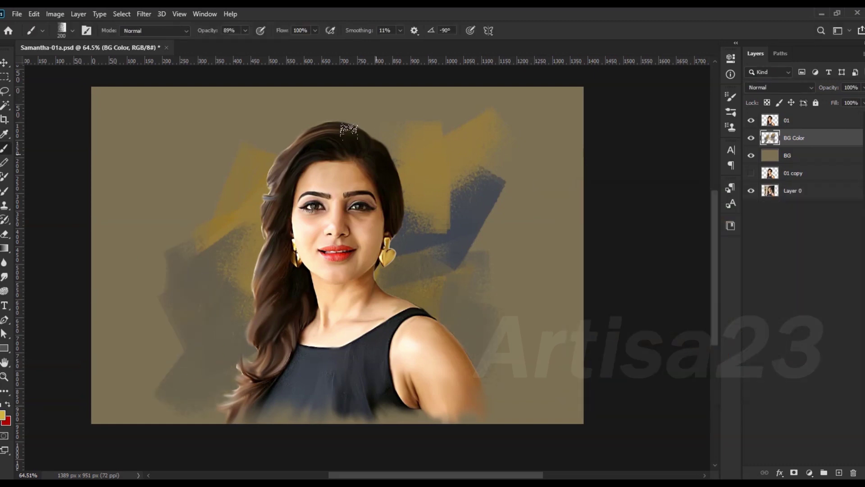
{"action": "left_click_drag", "start_coordinate": [349, 131], "coordinate": [387, 188]}
{"action": "left_click_drag", "start_coordinate": [428, 225], "coordinate": [333, 108]}
{"action": "mouse_move", "coordinate": [401, 86]}
{"action": "left_mouse_down"}
{"action": "mouse_move", "coordinate": [450, 135]}
{"action": "mouse_move", "coordinate": [289, 117]}
{"action": "left_mouse_up"}
{"action": "left_click", "coordinate": [457, 219], "text": "alt"}
{"action": "left_click_drag", "start_coordinate": [266, 149], "coordinate": [171, 239]}
- Add light blue and gold strokes to the left, right and upper background
{"action": "left_click", "coordinate": [2, 414]}
{"action": "left_click", "coordinate": [827, 215]}
{"action": "left_click_drag", "start_coordinate": [189, 190], "coordinate": [280, 104]}
{"action": "mouse_move", "coordinate": [255, 134]}
{"action": "left_mouse_down"}
{"action": "mouse_move", "coordinate": [225, 244]}
{"action": "mouse_move", "coordinate": [144, 234]}
{"action": "left_mouse_up"}
{"action": "left_click", "coordinate": [209, 227], "text": "alt"}
{"action": "left_click_drag", "start_coordinate": [447, 218], "coordinate": [496, 266]}
{"action": "left_click", "coordinate": [432, 159], "text": "alt"}
{"action": "left_click_drag", "start_coordinate": [478, 193], "coordinate": [392, 117]}
{"action": "left_click_drag", "start_coordinate": [298, 135], "coordinate": [207, 180]}
{"action": "left_click_drag", "start_coordinate": [392, 92], "coordinate": [429, 113]}
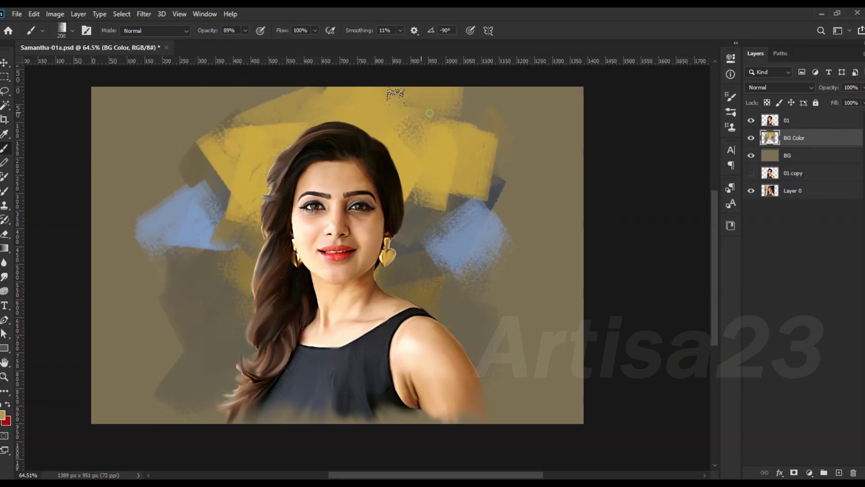
- Paint dark grey beside the blue and gold areas and extend the upper-left light blue patch
{"action": "left_click_drag", "start_coordinate": [429, 221], "coordinate": [545, 306]}
{"action": "left_click_drag", "start_coordinate": [158, 221], "coordinate": [237, 250]}
{"action": "left_click_drag", "start_coordinate": [514, 189], "coordinate": [374, 320]}
{"action": "left_click_drag", "start_coordinate": [90, 198], "coordinate": [248, 352]}
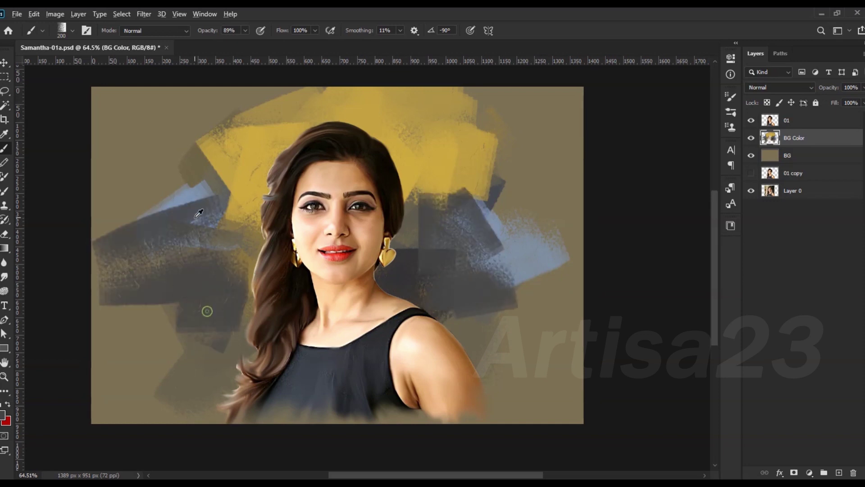
{"action": "left_click_drag", "start_coordinate": [199, 212], "coordinate": [190, 144]}
- Add gold beside the hair and upper right, dark grey lower left, and blue upper right
{"action": "left_click", "coordinate": [252, 149], "text": "alt"}
{"action": "left_click_drag", "start_coordinate": [243, 198], "coordinate": [252, 117]}
{"action": "mouse_move", "coordinate": [234, 208]}
{"action": "left_mouse_down"}
{"action": "mouse_move", "coordinate": [247, 127]}
{"action": "mouse_move", "coordinate": [212, 253]}
{"action": "left_mouse_up"}
{"action": "left_click_drag", "start_coordinate": [513, 131], "coordinate": [478, 212]}
{"action": "left_click_drag", "start_coordinate": [550, 234], "coordinate": [506, 154]}
{"action": "left_click", "coordinate": [528, 243], "text": "alt"}
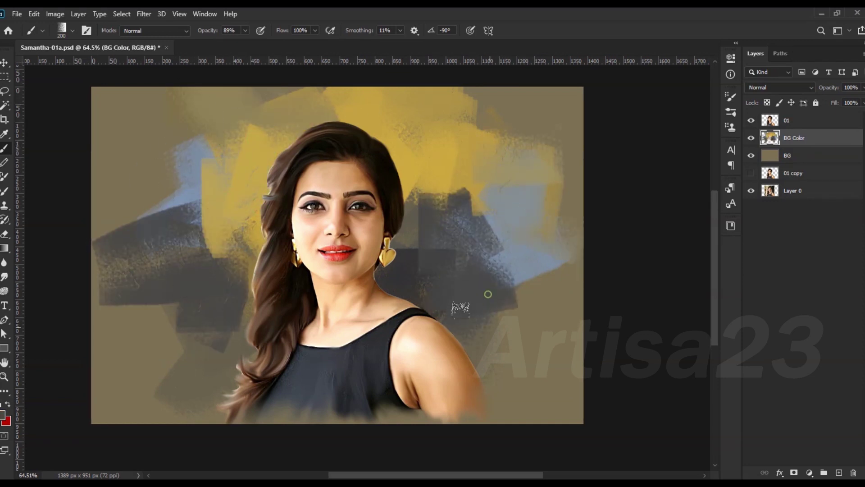
{"action": "left_click_drag", "start_coordinate": [461, 309], "coordinate": [267, 393]}
{"action": "left_click_drag", "start_coordinate": [214, 403], "coordinate": [211, 324]}
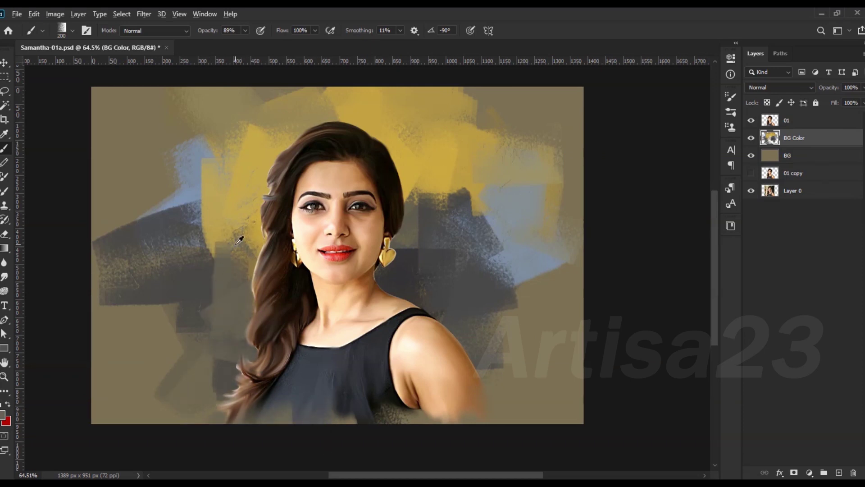
{"action": "left_click_drag", "start_coordinate": [243, 293], "coordinate": [185, 325]}
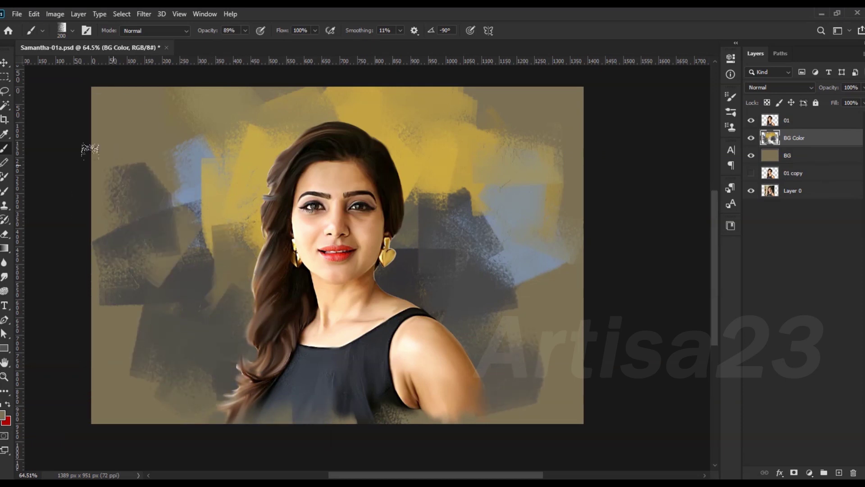
{"action": "left_click_drag", "start_coordinate": [112, 151], "coordinate": [130, 212]}
{"action": "left_click_drag", "start_coordinate": [491, 230], "coordinate": [445, 193]}
- Repaint the lower-left and shoulder background, adding a dark diagonal stroke and blue on the left
{"action": "scroll", "coordinate": [507, 170], "scroll_direction": "down", "scroll_amount": 1}
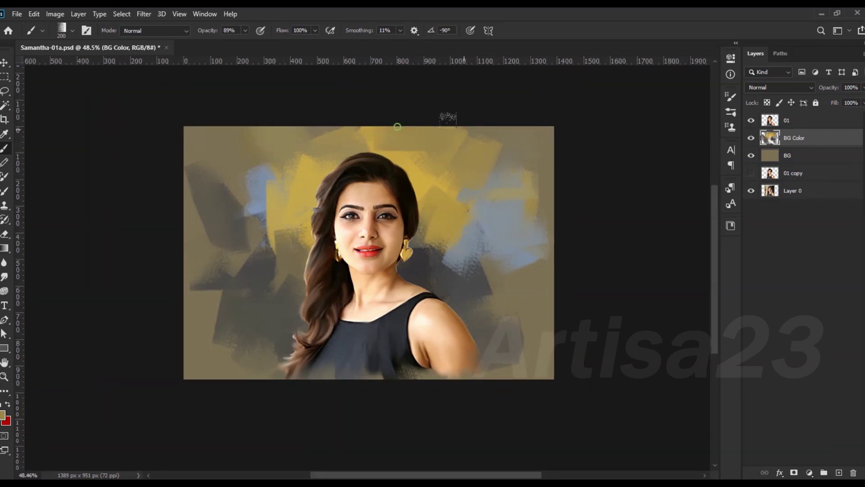
{"action": "scroll", "coordinate": [406, 113], "scroll_direction": "up", "scroll_amount": 1}
{"action": "left_click", "coordinate": [318, 99], "text": "alt"}
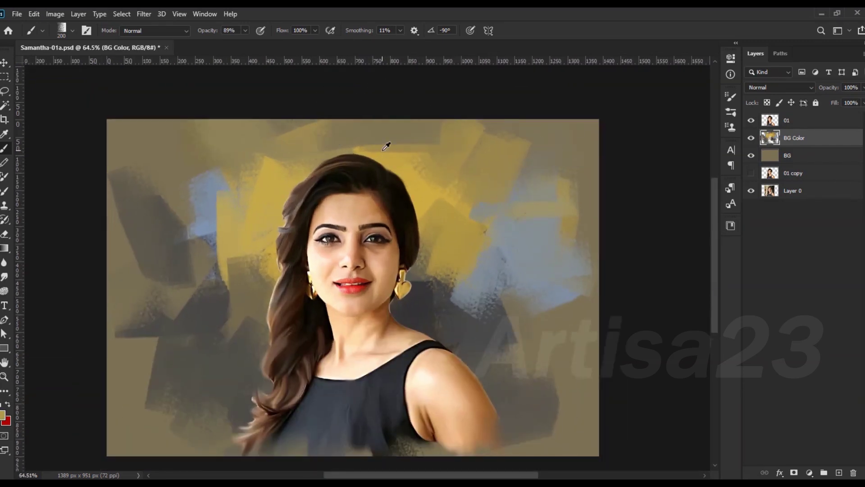
{"action": "scroll", "coordinate": [387, 143], "scroll_direction": "up", "scroll_amount": 1}
{"action": "scroll", "coordinate": [556, 269], "scroll_direction": "down", "scroll_amount": 1}
{"action": "left_click_drag", "start_coordinate": [207, 325], "coordinate": [131, 350]}
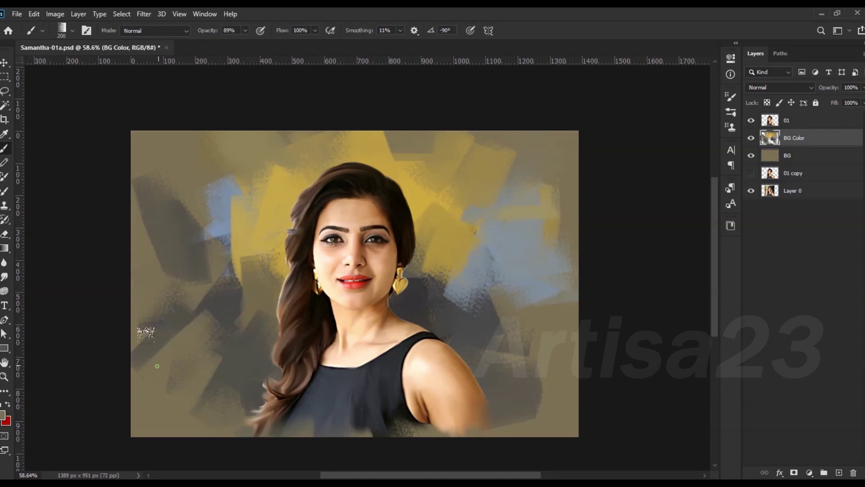
{"action": "mouse_move", "coordinate": [489, 313]}
{"action": "left_mouse_down"}
{"action": "mouse_move", "coordinate": [522, 283]}
{"action": "mouse_move", "coordinate": [457, 303]}
{"action": "mouse_move", "coordinate": [541, 406]}
{"action": "left_mouse_up"}
{"action": "left_click_drag", "start_coordinate": [158, 378], "coordinate": [208, 293]}
{"action": "left_click", "coordinate": [208, 293], "text": "alt"}
{"action": "left_click_drag", "start_coordinate": [216, 244], "coordinate": [194, 293]}
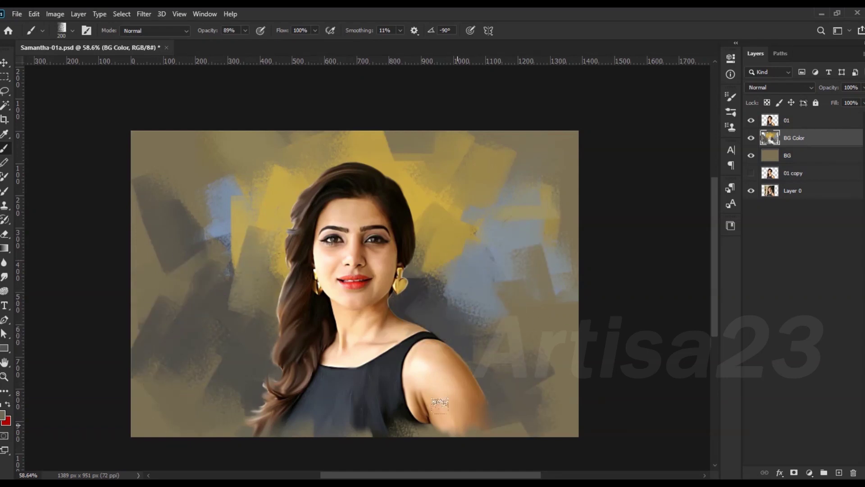
{"action": "scroll", "coordinate": [176, 379], "scroll_direction": "down", "scroll_amount": 1, "text": "alt"}
{"action": "scroll", "coordinate": [251, 263], "scroll_direction": "up", "scroll_amount": 1, "text": "alt"}
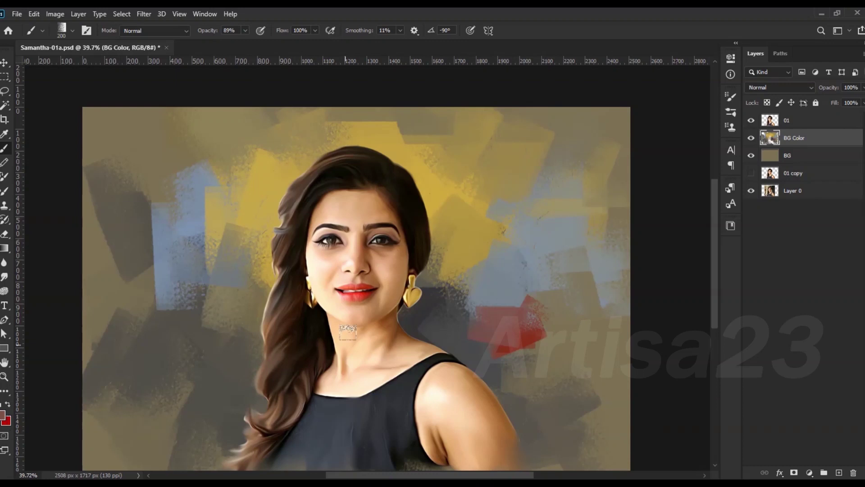
- Pick a pink-red and paint strokes on the right and left background
{"action": "left_click", "coordinate": [734, 230]}
{"action": "left_click", "coordinate": [825, 214]}
{"action": "key", "text": "b"}
{"action": "left_click_drag", "start_coordinate": [514, 316], "coordinate": [554, 293]}
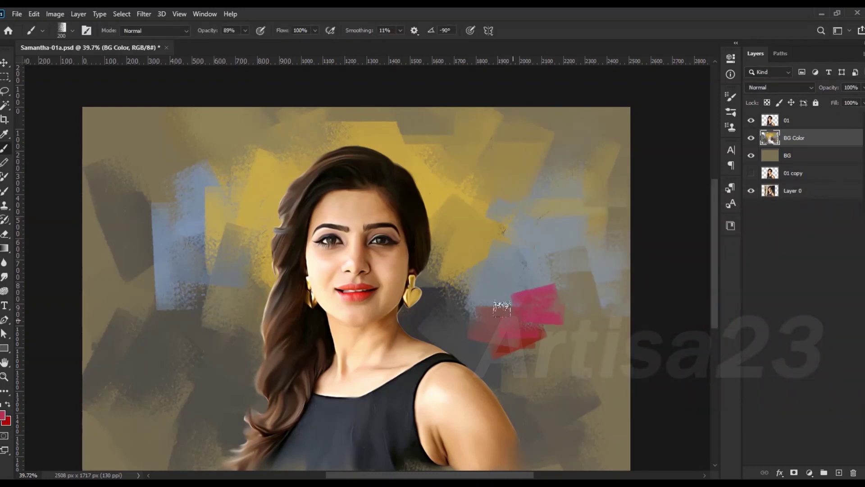
{"action": "scroll", "coordinate": [252, 311], "scroll_direction": "down", "scroll_amount": 2}
{"action": "mouse_move", "coordinate": [207, 329]}
{"action": "left_mouse_down"}
{"action": "mouse_move", "coordinate": [255, 301]}
{"action": "mouse_move", "coordinate": [216, 293]}
{"action": "left_mouse_up"}
- Paint light blue over the right pink patch
{"action": "left_click", "coordinate": [513, 301], "text": "alt"}
{"action": "left_click", "coordinate": [3, 414]}
{"action": "left_click", "coordinate": [825, 215]}
{"action": "mouse_move", "coordinate": [491, 279]}
{"action": "left_mouse_down"}
{"action": "mouse_move", "coordinate": [520, 298]}
{"action": "mouse_move", "coordinate": [511, 342]}
{"action": "left_mouse_up"}
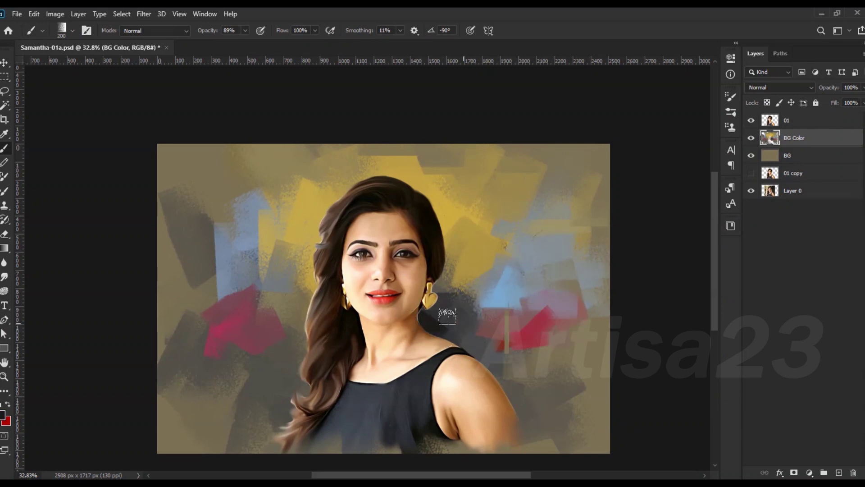
- Add dark strokes at lower left and beside the shoulder, then more pink on the left
{"action": "left_click_drag", "start_coordinate": [456, 289], "coordinate": [541, 329]}
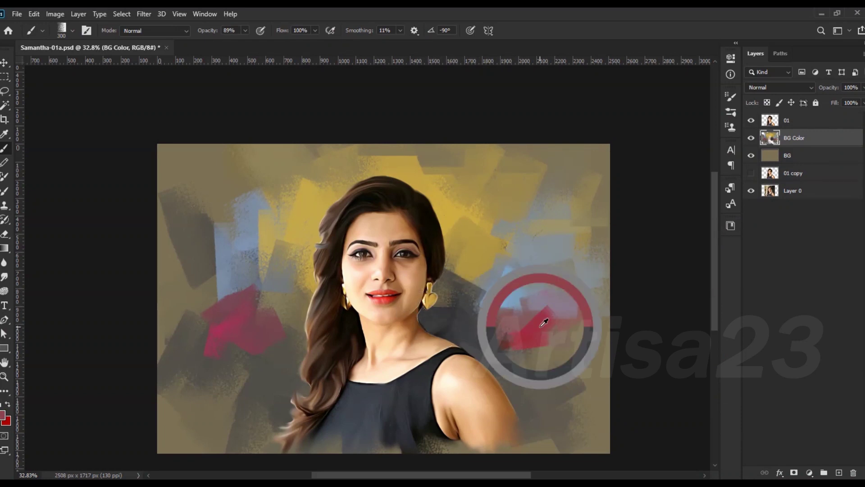
{"action": "mouse_move", "coordinate": [286, 309]}
{"action": "left_mouse_down"}
{"action": "mouse_move", "coordinate": [285, 360]}
{"action": "mouse_move", "coordinate": [225, 419]}
{"action": "left_mouse_up"}
{"action": "mouse_move", "coordinate": [433, 333]}
{"action": "left_mouse_down"}
{"action": "mouse_move", "coordinate": [509, 356]}
{"action": "mouse_move", "coordinate": [558, 388]}
{"action": "left_mouse_up"}
{"action": "left_click", "coordinate": [267, 303], "text": "alt"}
{"action": "mouse_move", "coordinate": [288, 343]}
{"action": "left_mouse_down"}
{"action": "mouse_move", "coordinate": [228, 327]}
{"action": "mouse_move", "coordinate": [205, 296]}
{"action": "left_mouse_up"}
{"action": "scroll", "coordinate": [436, 294], "scroll_direction": "up", "scroll_amount": 2}
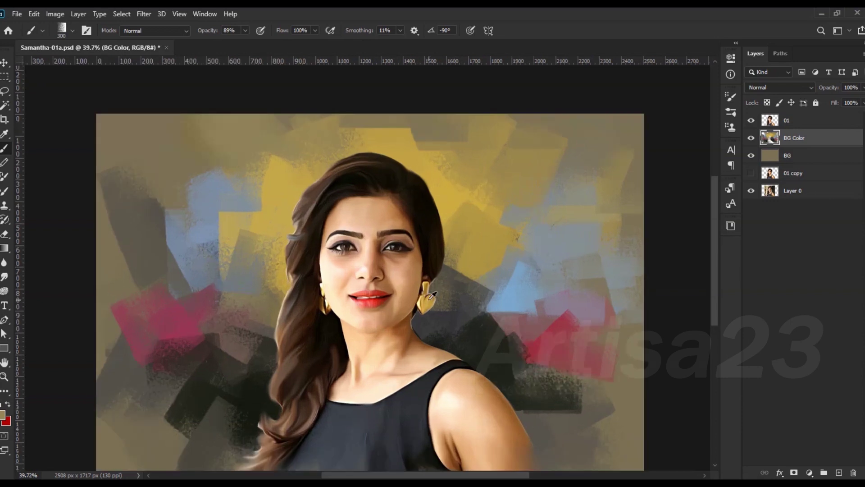
- Sample a darker grey from the canvas and paint it over the top-right background
{"action": "left_click", "coordinate": [251, 223], "text": "alt"}
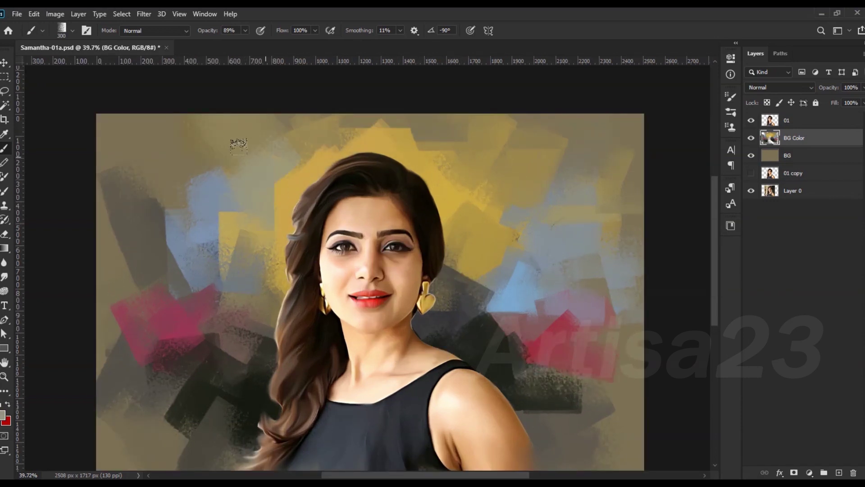
{"action": "scroll", "coordinate": [288, 178], "scroll_direction": "down", "scroll_amount": 2}
{"action": "scroll", "coordinate": [496, 180], "scroll_direction": "down", "scroll_amount": 1}
{"action": "left_click", "coordinate": [527, 273], "text": "alt"}
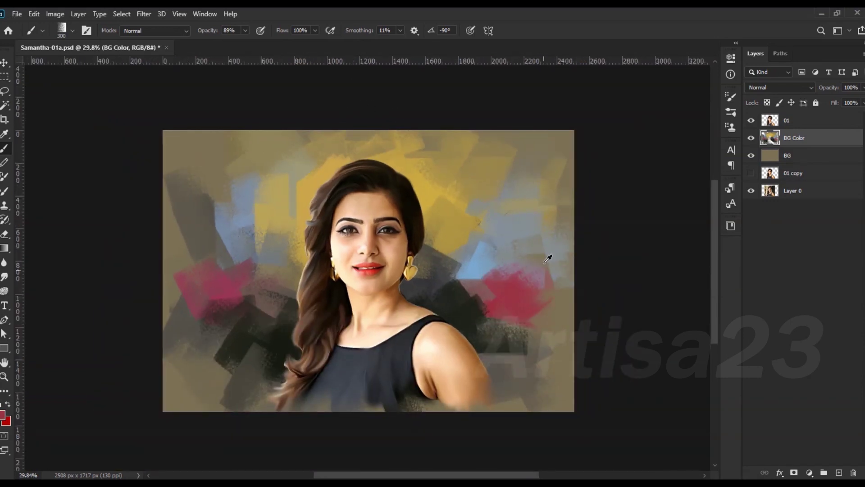
{"action": "left_click", "coordinate": [540, 176], "text": "alt"}
{"action": "left_click_drag", "start_coordinate": [527, 130], "coordinate": [545, 344]}
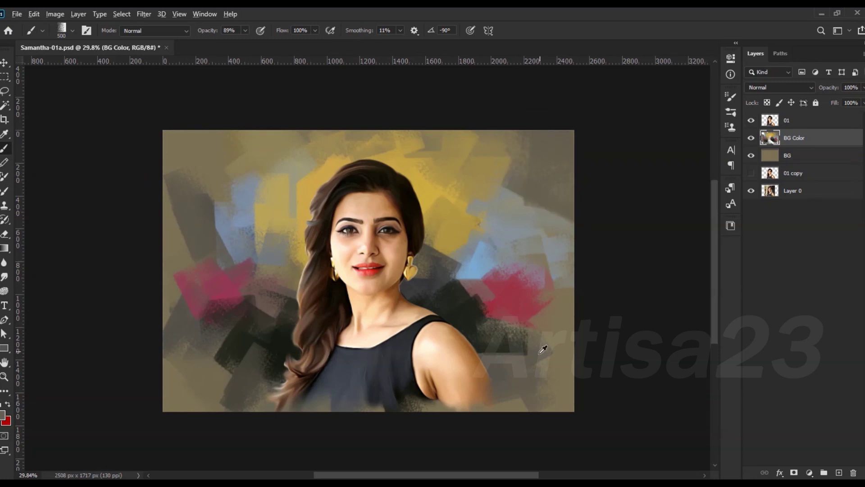
{"action": "left_click_drag", "start_coordinate": [505, 189], "coordinate": [483, 116]}
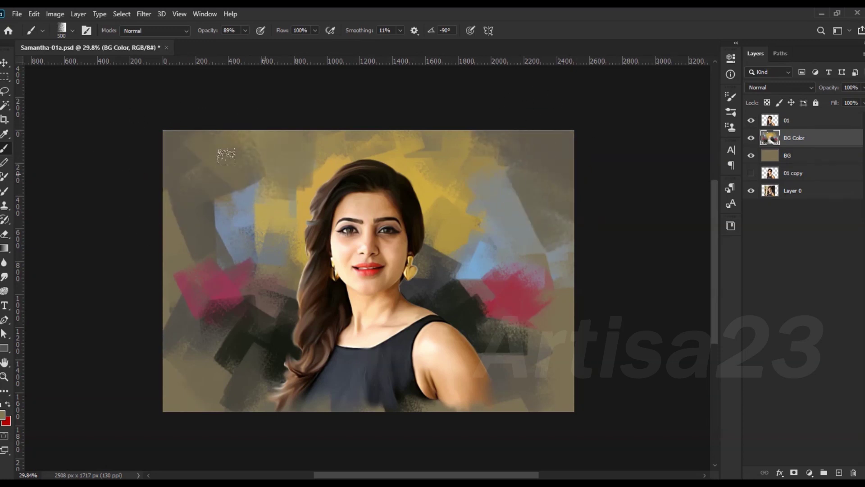
- Paint grey-tan and dark strokes in the lower corners and smaller blue-grey strokes upper-left
{"action": "left_click_drag", "start_coordinate": [168, 332], "coordinate": [195, 351]}
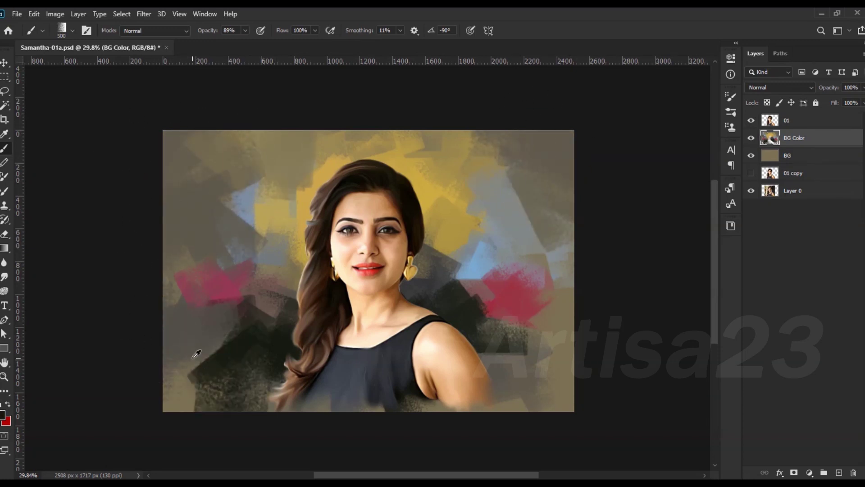
{"action": "left_click_drag", "start_coordinate": [532, 350], "coordinate": [522, 299]}
{"action": "key", "text": "bracketleft"}
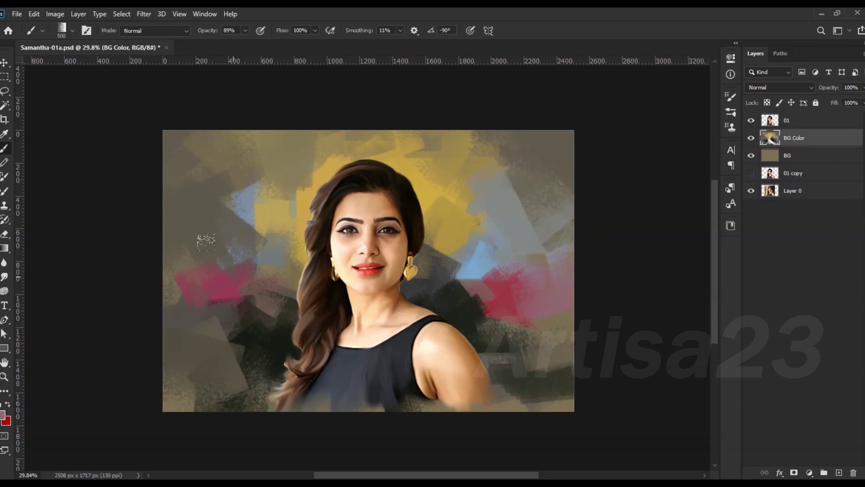
{"action": "left_click_drag", "start_coordinate": [194, 266], "coordinate": [219, 207]}
{"action": "left_click", "coordinate": [272, 178], "text": "alt"}
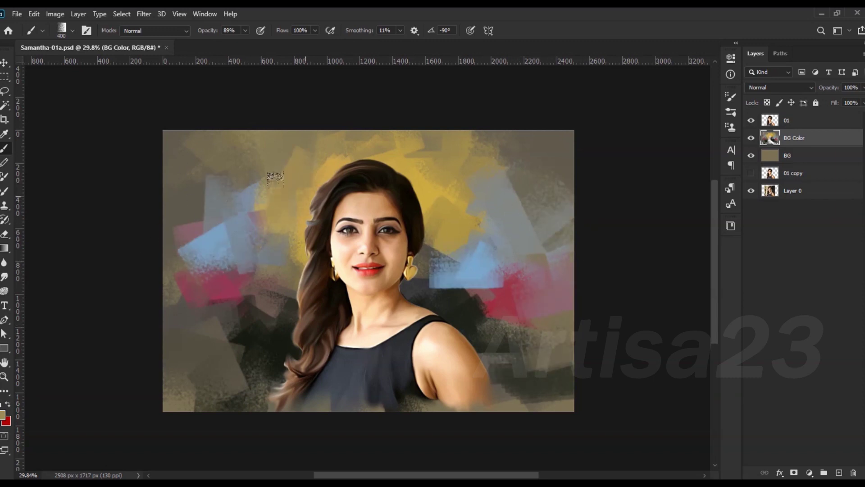
{"action": "scroll", "coordinate": [392, 198], "scroll_direction": "up", "scroll_amount": 2}
{"action": "scroll", "coordinate": [398, 256], "scroll_direction": "down", "scroll_amount": 1}
{"action": "scroll", "coordinate": [316, 203], "scroll_direction": "down", "scroll_amount": 1}
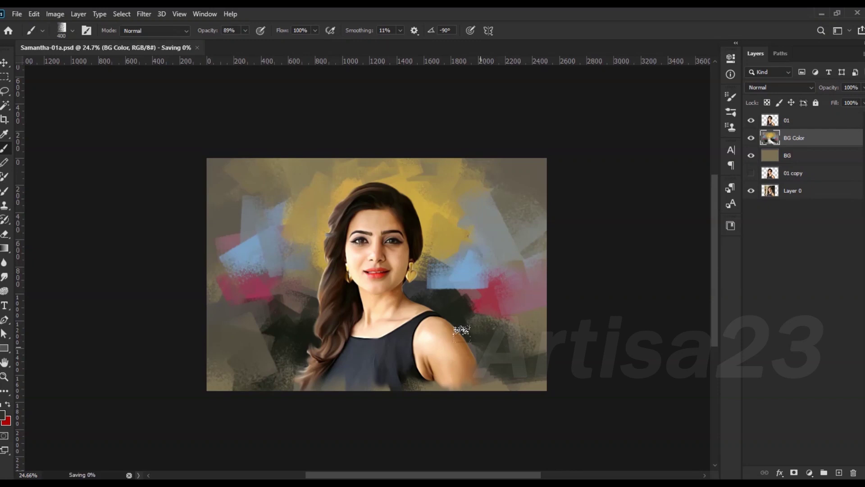
- Zoom in on the eyes and smudge the eye and under-eye areas with a smaller brush
{"action": "scroll", "coordinate": [259, 189], "scroll_direction": "up", "scroll_amount": 2}
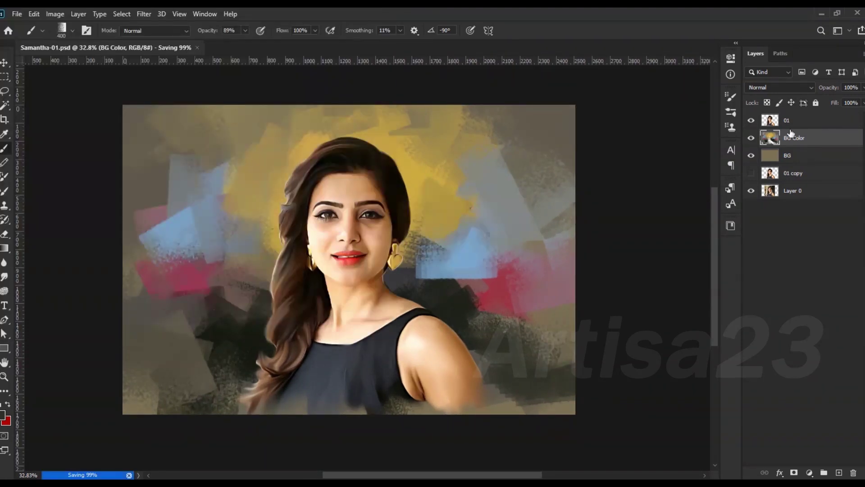
{"action": "scroll", "coordinate": [288, 198], "scroll_direction": "up", "scroll_amount": 3}
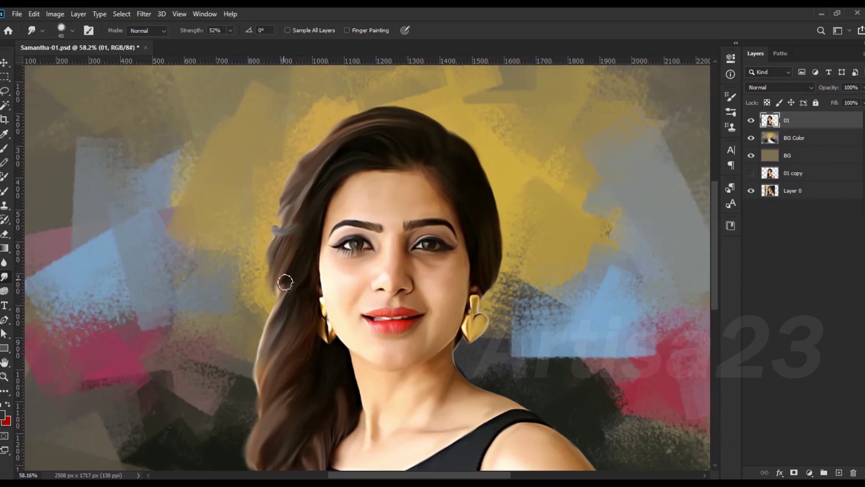
{"action": "scroll", "coordinate": [270, 331], "scroll_direction": "down", "scroll_amount": 1}
{"action": "scroll", "coordinate": [263, 371], "scroll_direction": "down", "scroll_amount": 1}
{"action": "scroll", "coordinate": [280, 328], "scroll_direction": "down", "scroll_amount": 2}
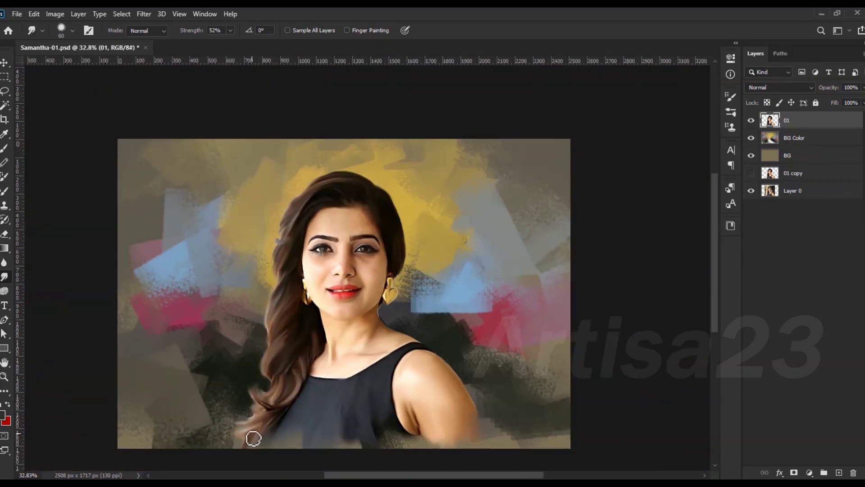
{"action": "scroll", "coordinate": [350, 298], "scroll_direction": "up", "scroll_amount": 1}
{"action": "scroll", "coordinate": [325, 289], "scroll_direction": "up", "scroll_amount": 2}
{"action": "scroll", "coordinate": [316, 284], "scroll_direction": "up", "scroll_amount": 2}
{"action": "scroll", "coordinate": [306, 282], "scroll_direction": "down", "scroll_amount": 1}
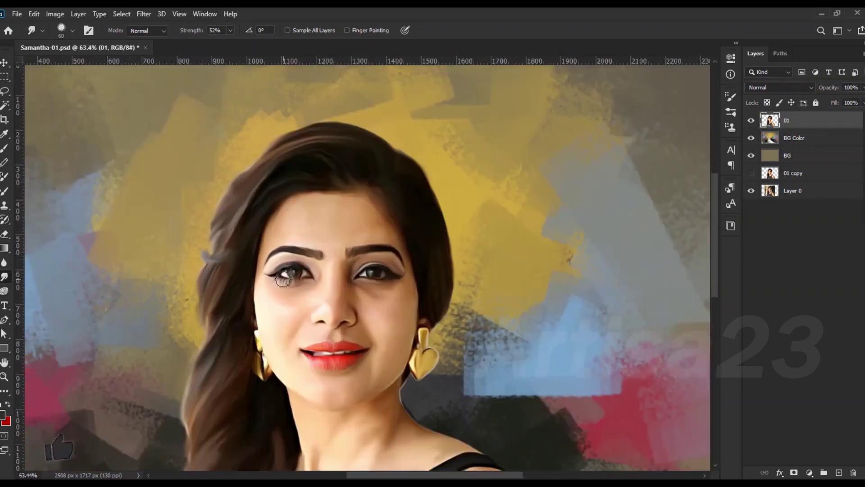
{"action": "scroll", "coordinate": [298, 281], "scroll_direction": "up", "scroll_amount": 3}
{"action": "scroll", "coordinate": [298, 293], "scroll_direction": "up", "scroll_amount": 2}
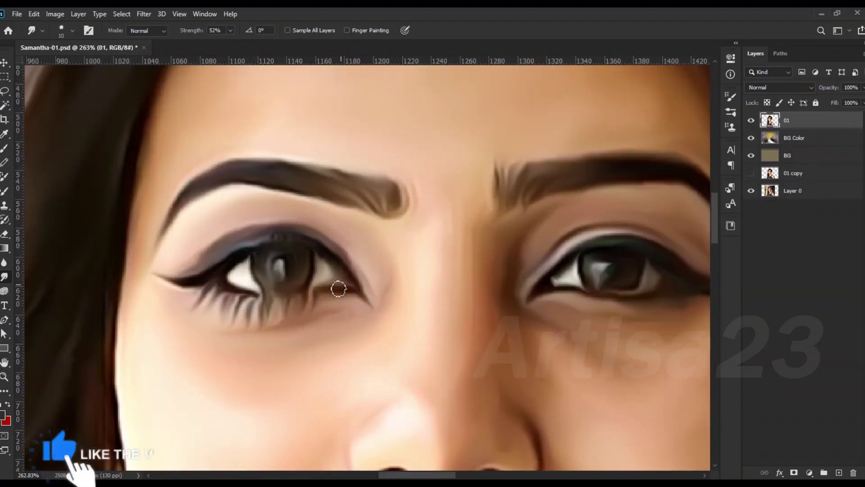
{"action": "scroll", "coordinate": [549, 281], "scroll_direction": "down", "scroll_amount": 1}
{"action": "scroll", "coordinate": [545, 293], "scroll_direction": "up", "scroll_amount": 2}
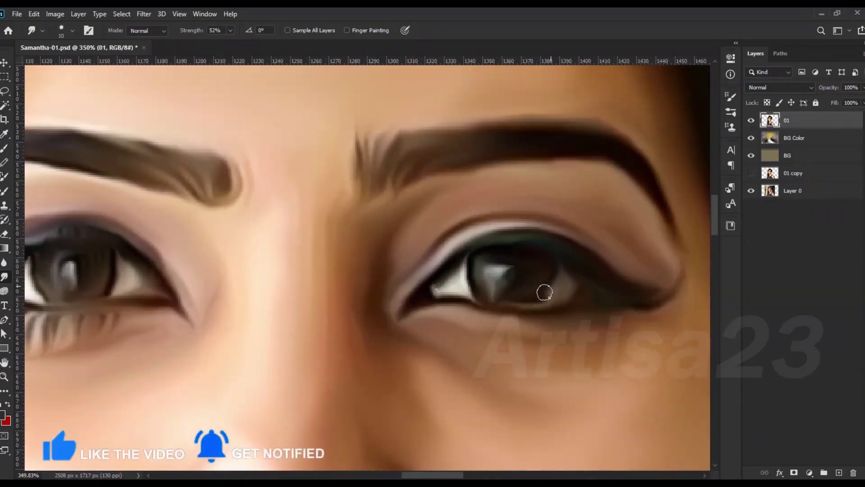
{"action": "scroll", "coordinate": [451, 289], "scroll_direction": "down", "scroll_amount": 1}
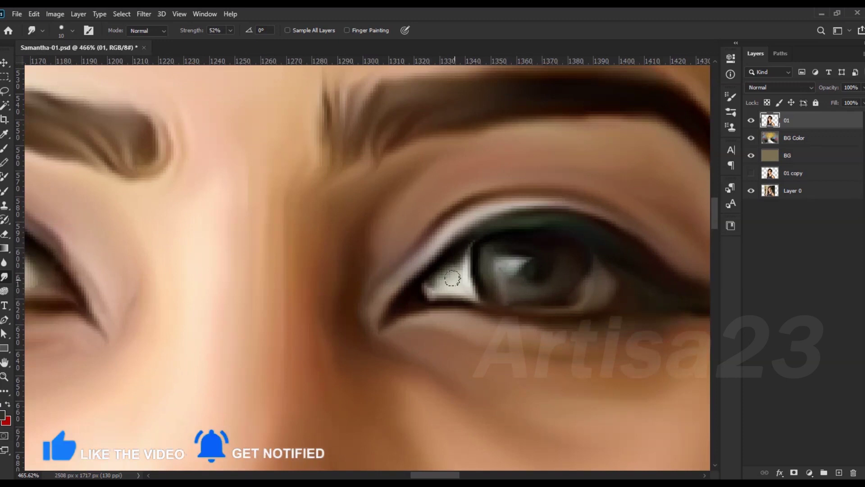
{"action": "scroll", "coordinate": [326, 287], "scroll_direction": "down", "scroll_amount": 1}
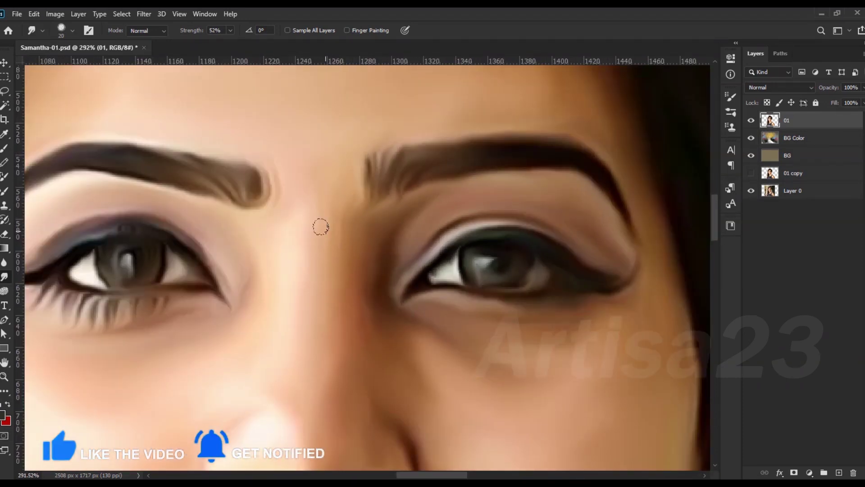
{"action": "key", "text": "bracketleft"}
- Bring the lips and earring into view and smudge the lips with a finer brush
{"action": "scroll", "coordinate": [232, 303], "scroll_direction": "up", "scroll_amount": 1}
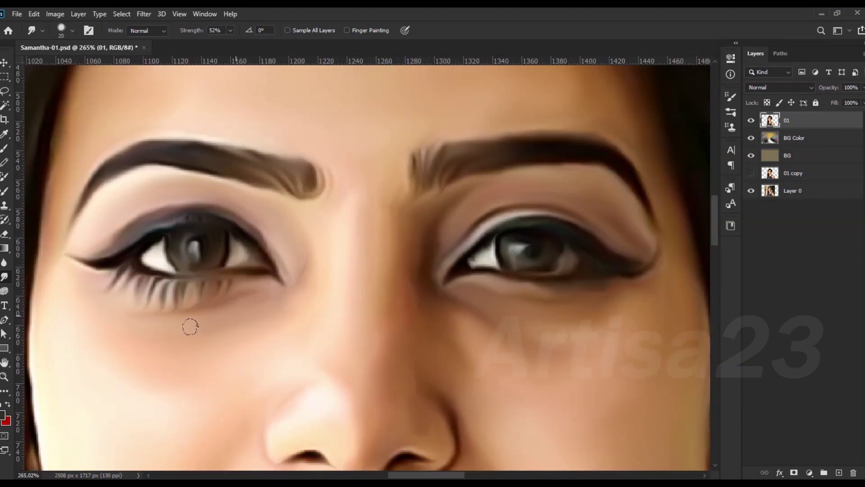
{"action": "scroll", "coordinate": [180, 299], "scroll_direction": "up", "scroll_amount": 1}
{"action": "scroll", "coordinate": [237, 272], "scroll_direction": "down", "scroll_amount": 1}
{"action": "scroll", "coordinate": [243, 277], "scroll_direction": "down", "scroll_amount": 1}
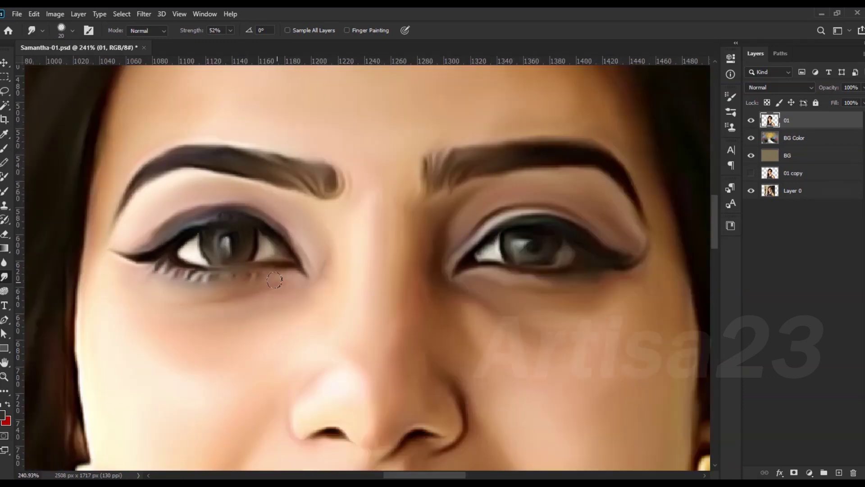
{"action": "scroll", "coordinate": [250, 283], "scroll_direction": "down", "scroll_amount": 1}
{"action": "scroll", "coordinate": [136, 382], "scroll_direction": "down", "scroll_amount": 1}
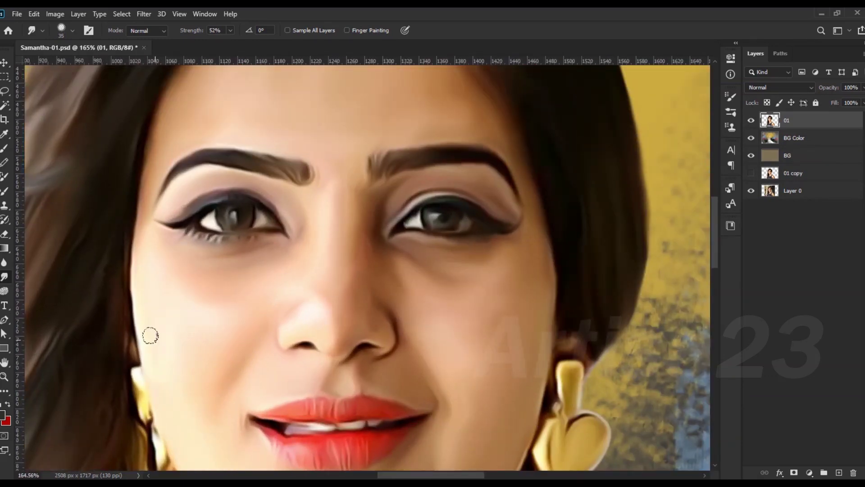
{"action": "left_click_drag", "start_coordinate": [171, 419], "coordinate": [183, 365]}
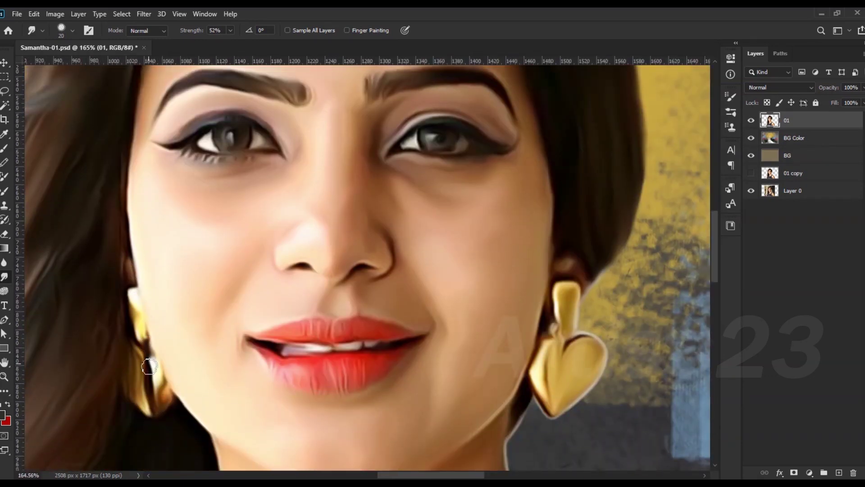
{"action": "scroll", "coordinate": [270, 325], "scroll_direction": "up", "scroll_amount": 2}
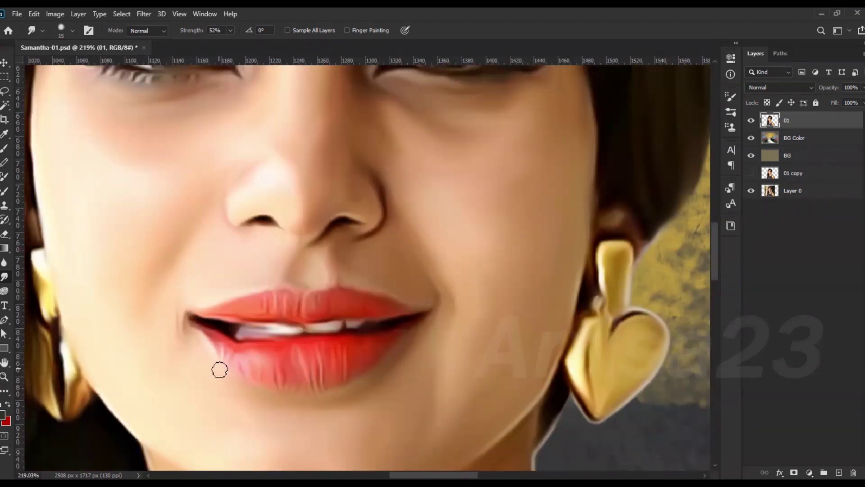
{"action": "scroll", "coordinate": [302, 390], "scroll_direction": "up", "scroll_amount": 2}
{"action": "scroll", "coordinate": [268, 326], "scroll_direction": "up", "scroll_amount": 1}
{"action": "key", "text": "bracketleft"}
{"action": "key", "text": "bracketleft"}
{"action": "key", "text": "bracketleft"}
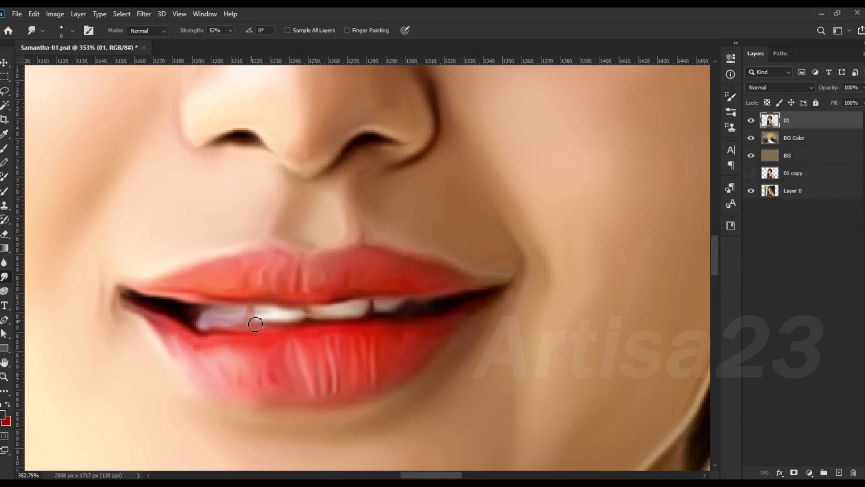
{"action": "scroll", "coordinate": [215, 310], "scroll_direction": "down", "scroll_amount": 5}
{"action": "scroll", "coordinate": [381, 348], "scroll_direction": "down", "scroll_amount": 3}
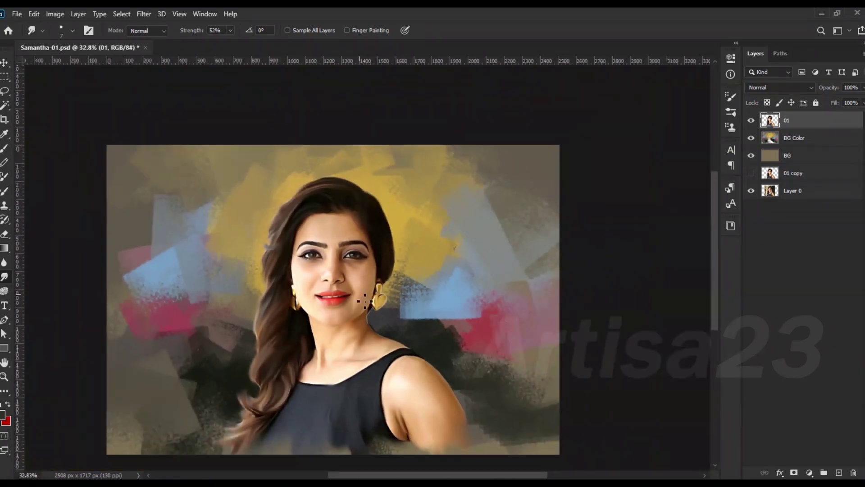
- Add a new empty layer above 01 and name it Line
{"action": "scroll", "coordinate": [360, 260], "scroll_direction": "up", "scroll_amount": 2}
{"action": "scroll", "coordinate": [360, 259], "scroll_direction": "up", "scroll_amount": 3}
{"action": "scroll", "coordinate": [344, 207], "scroll_direction": "up", "scroll_amount": 1}
{"action": "scroll", "coordinate": [289, 246], "scroll_direction": "down", "scroll_amount": 2}
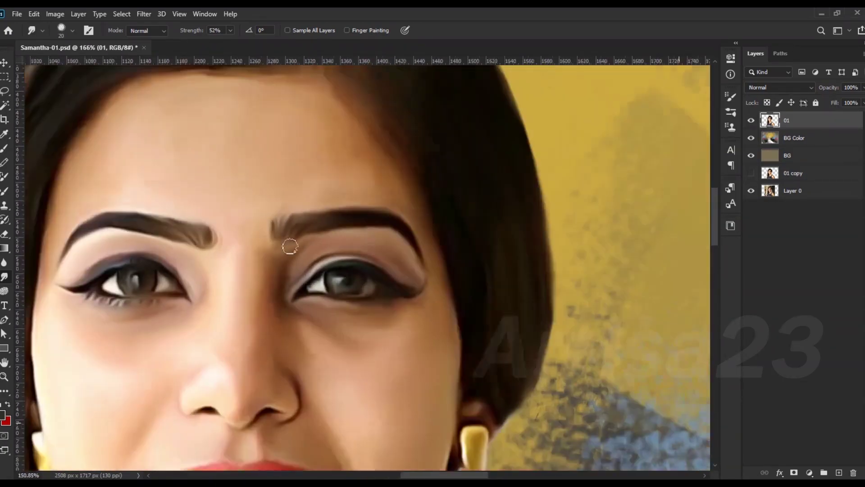
{"action": "scroll", "coordinate": [311, 213], "scroll_direction": "down", "scroll_amount": 2}
{"action": "key", "text": "bracketright"}
{"action": "key", "text": "bracketright"}
{"action": "key", "text": "bracketright"}
{"action": "key", "text": "ctrl+shift+alt+n"}
{"action": "double_click", "coordinate": [791, 120]}
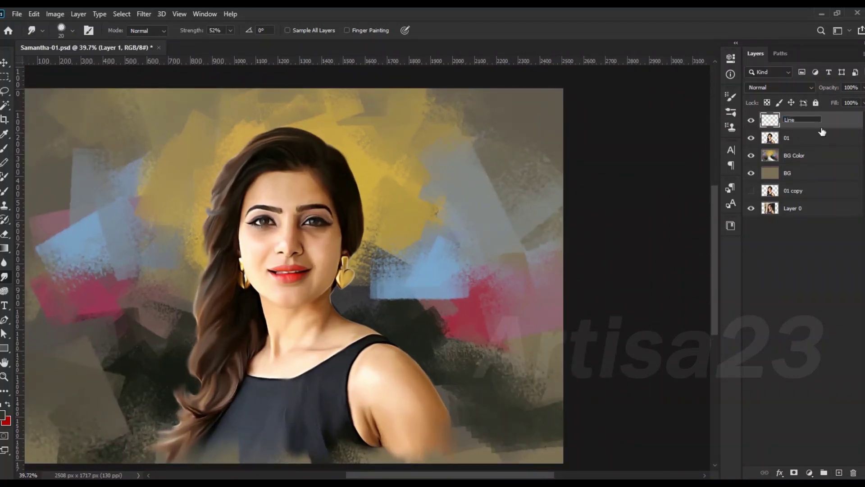
{"action": "key", "text": "Return"}
- Set up a small Brush for fine eye lines and zoom to the left eye
{"action": "scroll", "coordinate": [365, 263], "scroll_direction": "up", "scroll_amount": 4}
{"action": "key", "text": "b"}
{"action": "left_click", "coordinate": [730, 96]}
{"action": "left_click", "coordinate": [586, 93]}
{"action": "left_click", "coordinate": [701, 92]}
{"action": "scroll", "coordinate": [351, 192], "scroll_direction": "up", "scroll_amount": 3}
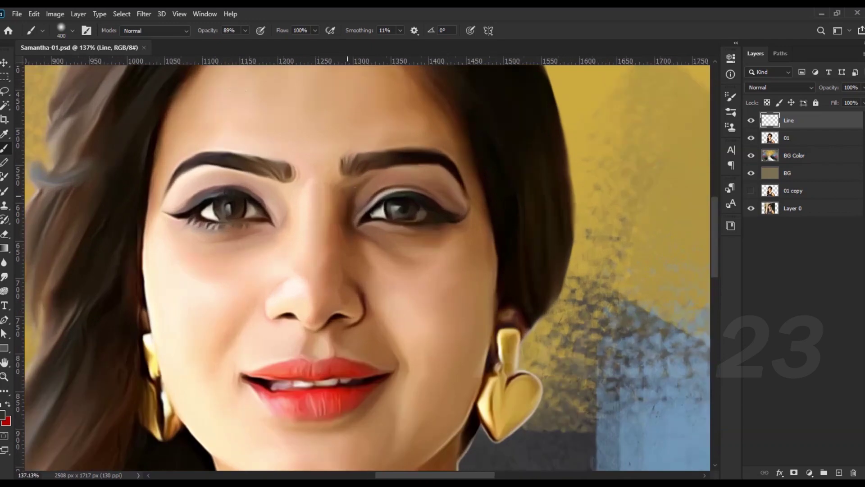
{"action": "scroll", "coordinate": [238, 209], "scroll_direction": "up", "scroll_amount": 7}
{"action": "scroll", "coordinate": [241, 194], "scroll_direction": "up", "scroll_amount": 3}
{"action": "key", "text": "bracketleft"}
{"action": "key", "text": "bracketleft"}
{"action": "key", "text": "bracketleft"}
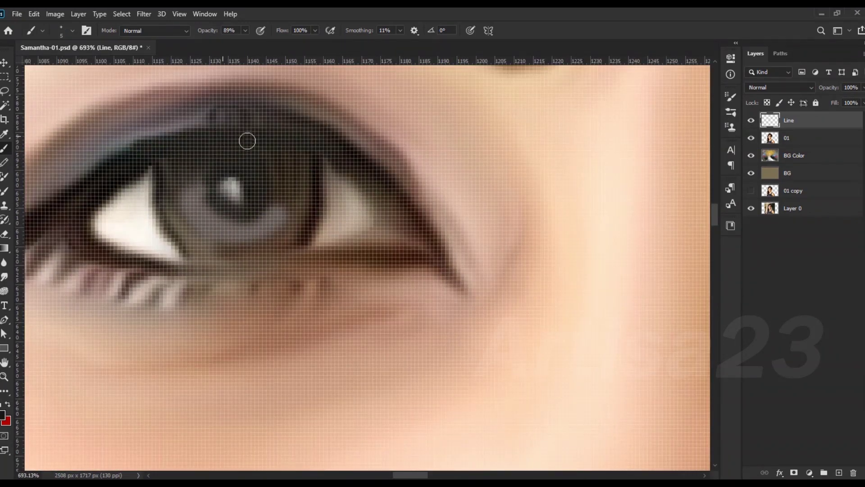
{"action": "scroll", "coordinate": [213, 130], "scroll_direction": "down", "scroll_amount": 2}
{"action": "key", "text": "bracketleft"}
{"action": "key", "text": "bracketleft"}
{"action": "left_click_drag", "start_coordinate": [128, 158], "coordinate": [104, 140]}
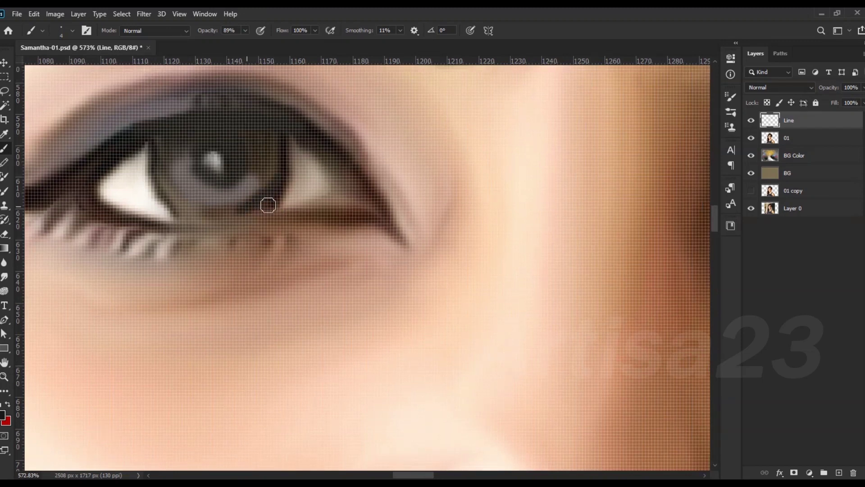
- Draw dark curved strokes outlining the left eye's iris
{"action": "left_click_drag", "start_coordinate": [250, 210], "coordinate": [157, 166]}
{"action": "scroll", "coordinate": [285, 215], "scroll_direction": "down", "scroll_amount": 3}
{"action": "scroll", "coordinate": [309, 212], "scroll_direction": "up", "scroll_amount": 3}
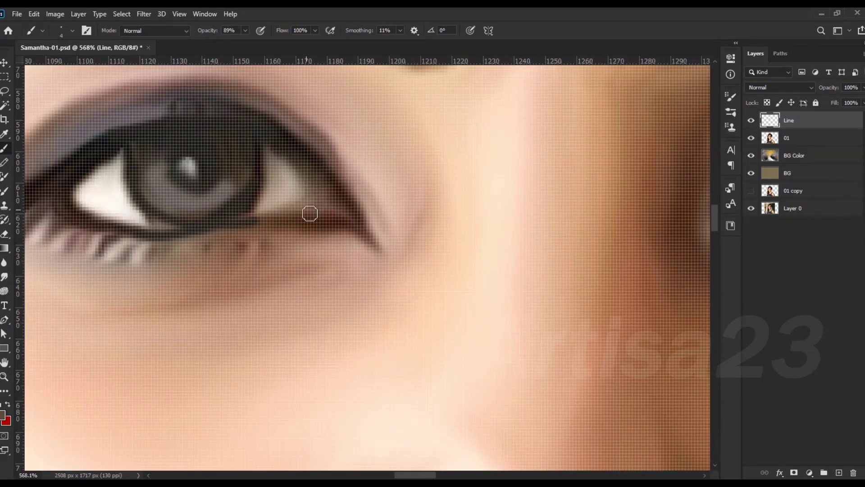
{"action": "scroll", "coordinate": [530, 172], "scroll_direction": "up", "scroll_amount": 2}
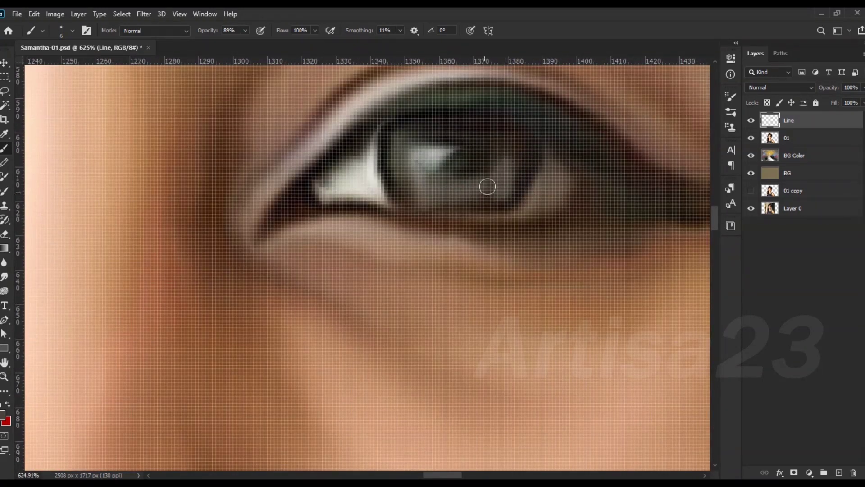
{"action": "left_click_drag", "start_coordinate": [494, 158], "coordinate": [394, 174]}
{"action": "scroll", "coordinate": [578, 202], "scroll_direction": "down", "scroll_amount": 2}
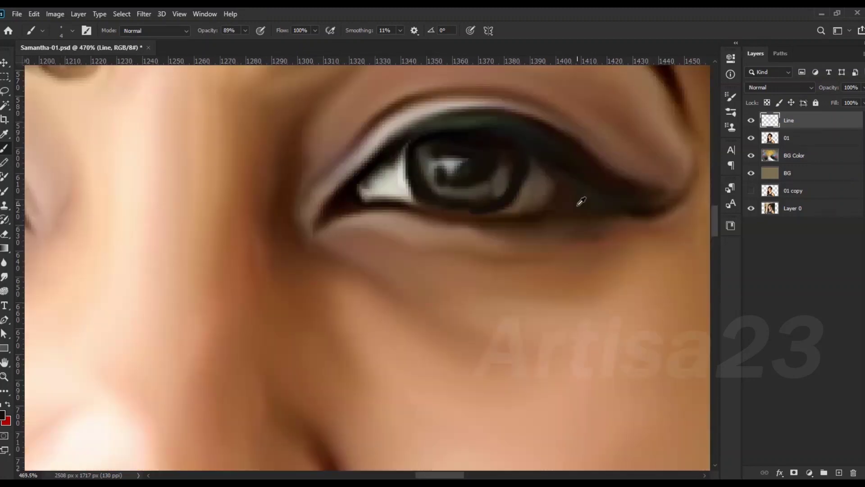
{"action": "scroll", "coordinate": [394, 207], "scroll_direction": "down", "scroll_amount": 1}
{"action": "scroll", "coordinate": [394, 208], "scroll_direction": "down", "scroll_amount": 3}
{"action": "scroll", "coordinate": [334, 158], "scroll_direction": "up", "scroll_amount": 3}
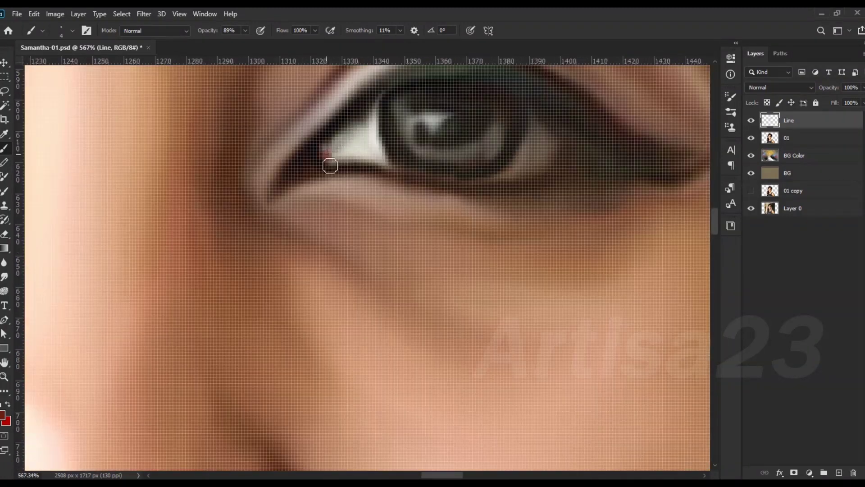
{"action": "scroll", "coordinate": [334, 157], "scroll_direction": "up", "scroll_amount": 2}
{"action": "scroll", "coordinate": [334, 158], "scroll_direction": "down", "scroll_amount": 2}
- Paint a sampled light tone and warm reddish shading into the eye's inner corner
{"action": "left_click", "coordinate": [343, 155], "text": "alt"}
{"action": "scroll", "coordinate": [353, 170], "scroll_direction": "up", "scroll_amount": 3}
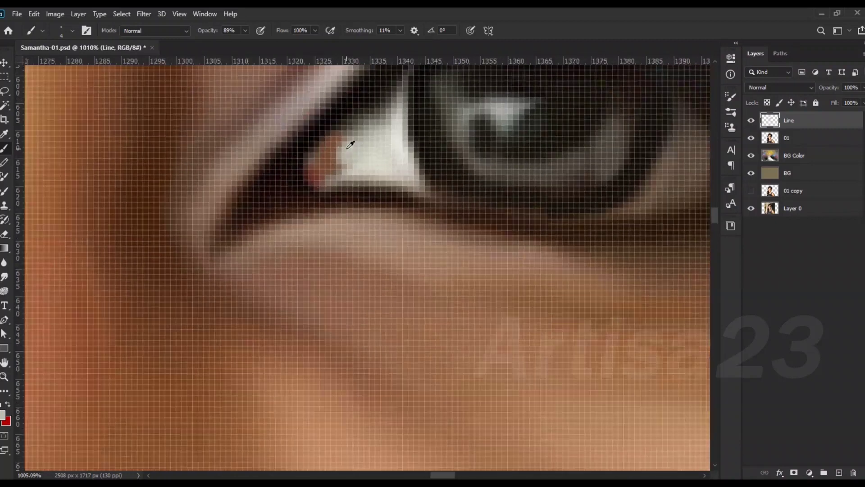
{"action": "mouse_move", "coordinate": [352, 170]}
{"action": "left_mouse_down"}
{"action": "mouse_move", "coordinate": [284, 183]}
{"action": "mouse_move", "coordinate": [298, 181]}
{"action": "left_mouse_up"}
{"action": "scroll", "coordinate": [332, 165], "scroll_direction": "down", "scroll_amount": 2}
{"action": "scroll", "coordinate": [176, 180], "scroll_direction": "down", "scroll_amount": 3}
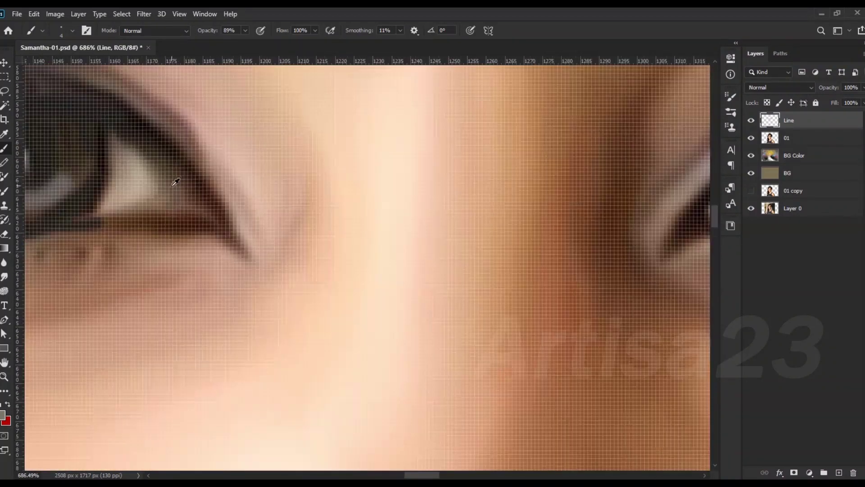
{"action": "scroll", "coordinate": [176, 208], "scroll_direction": "up", "scroll_amount": 4}
{"action": "scroll", "coordinate": [162, 206], "scroll_direction": "down", "scroll_amount": 1}
{"action": "scroll", "coordinate": [150, 132], "scroll_direction": "down", "scroll_amount": 3}
{"action": "scroll", "coordinate": [233, 190], "scroll_direction": "up", "scroll_amount": 3}
{"action": "scroll", "coordinate": [318, 201], "scroll_direction": "up", "scroll_amount": 1}
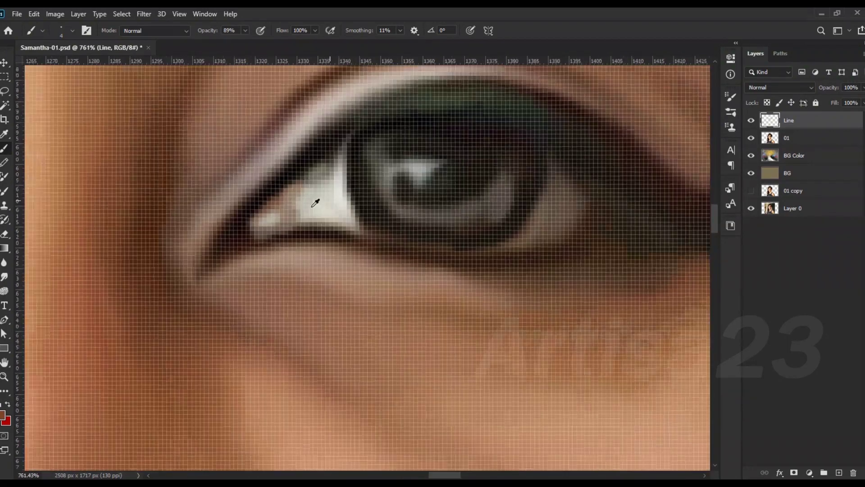
{"action": "scroll", "coordinate": [316, 203], "scroll_direction": "up", "scroll_amount": 2}
{"action": "mouse_move", "coordinate": [263, 244]}
{"action": "left_mouse_down"}
{"action": "mouse_move", "coordinate": [236, 232]}
{"action": "mouse_move", "coordinate": [250, 232]}
{"action": "mouse_move", "coordinate": [246, 246]}
{"action": "left_mouse_up"}
{"action": "scroll", "coordinate": [281, 234], "scroll_direction": "down", "scroll_amount": 2}
{"action": "scroll", "coordinate": [253, 248], "scroll_direction": "down", "scroll_amount": 2}
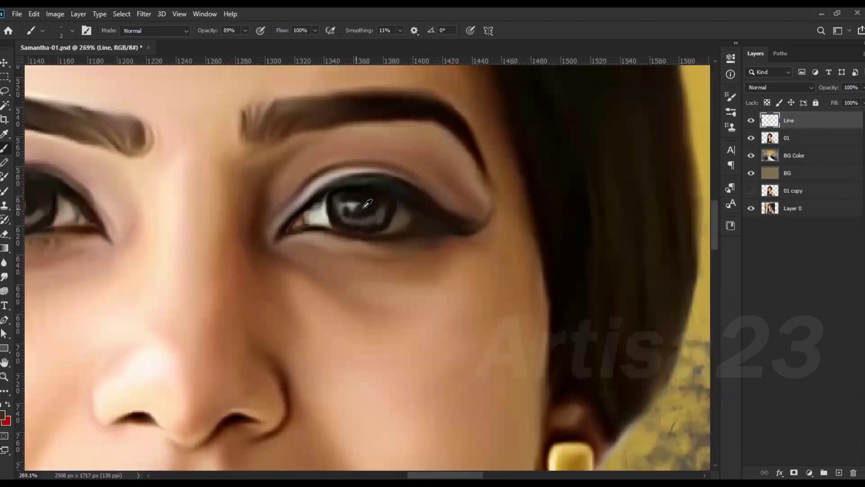
{"action": "scroll", "coordinate": [270, 239], "scroll_direction": "down", "scroll_amount": 1}
{"action": "scroll", "coordinate": [274, 238], "scroll_direction": "up", "scroll_amount": 1}
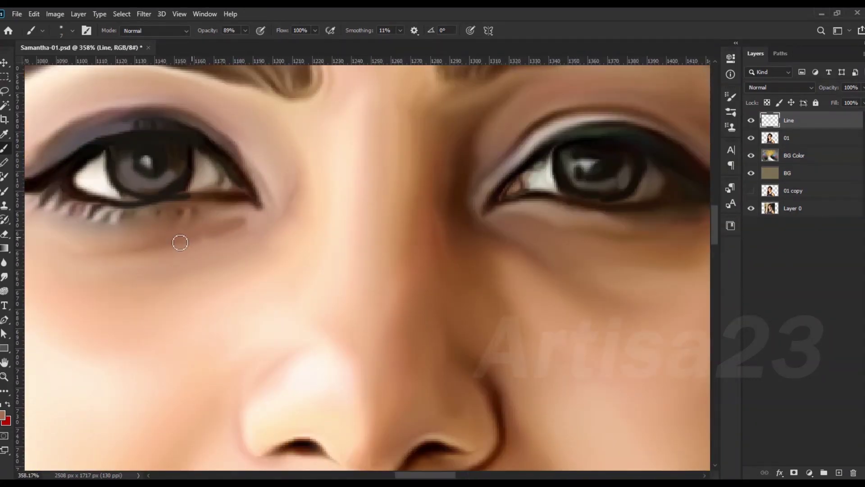
- Blend the eyelid and eyeliner smoothly with the Smudge tool
{"action": "key", "text": "r"}
{"action": "scroll", "coordinate": [69, 245], "scroll_direction": "down", "scroll_amount": 2}
{"action": "scroll", "coordinate": [284, 176], "scroll_direction": "down", "scroll_amount": 1}
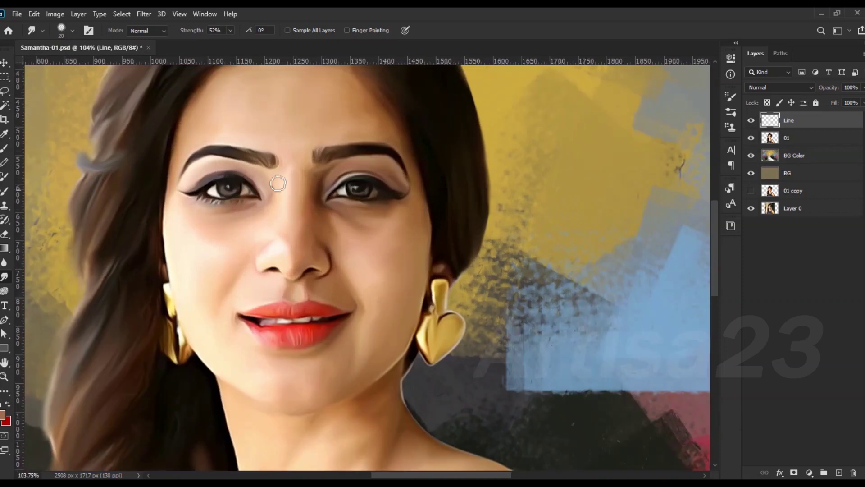
{"action": "key", "text": "b"}
{"action": "scroll", "coordinate": [225, 179], "scroll_direction": "up", "scroll_amount": 2}
{"action": "scroll", "coordinate": [226, 179], "scroll_direction": "up", "scroll_amount": 1}
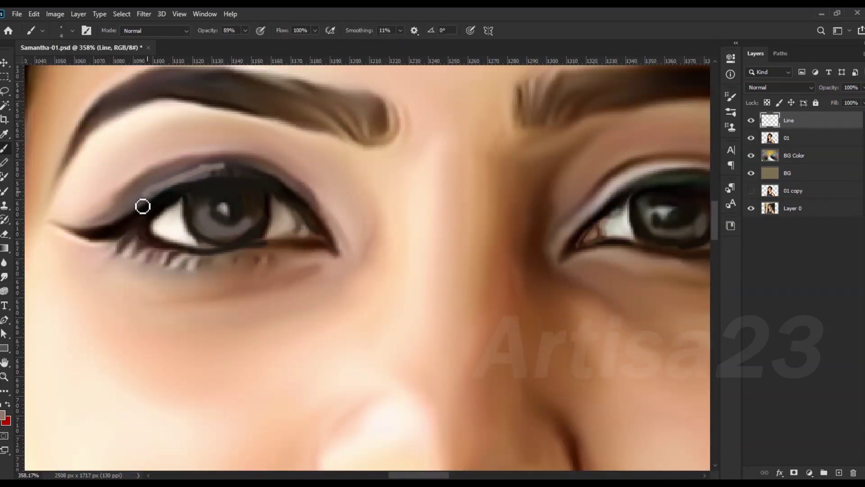
{"action": "key", "text": "r"}
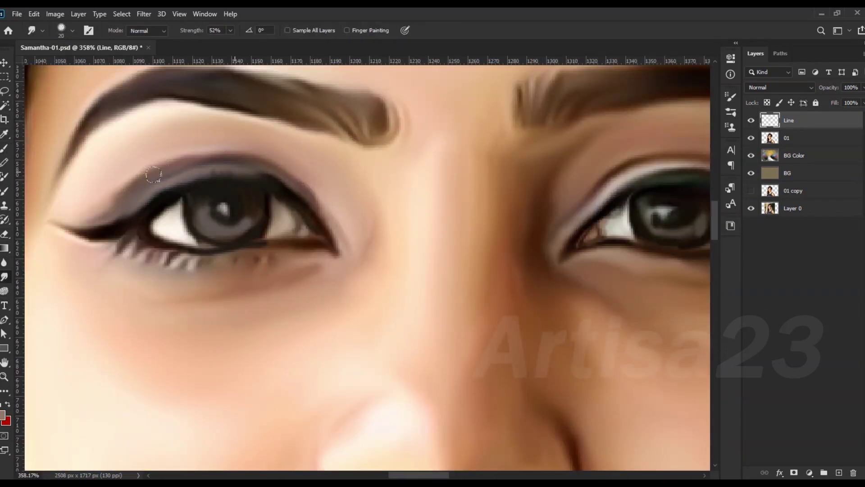
{"action": "scroll", "coordinate": [212, 165], "scroll_direction": "down", "scroll_amount": 3}
{"action": "scroll", "coordinate": [332, 180], "scroll_direction": "up", "scroll_amount": 2}
{"action": "scroll", "coordinate": [101, 187], "scroll_direction": "up", "scroll_amount": 2}
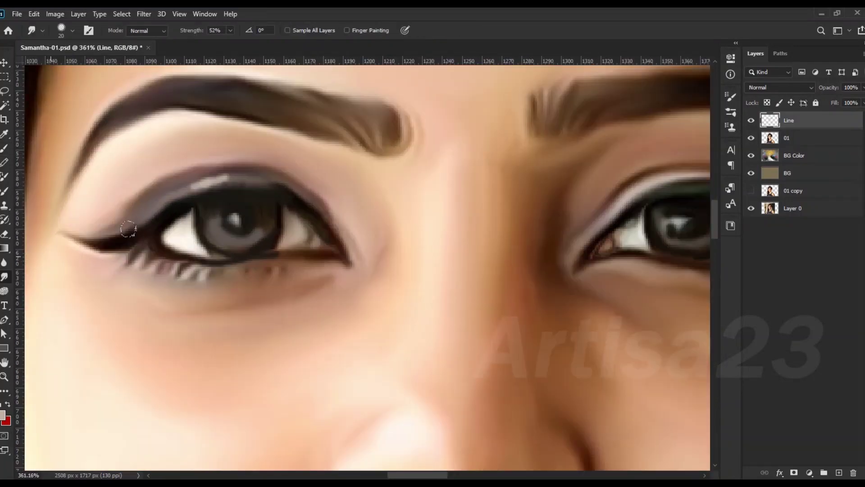
{"action": "scroll", "coordinate": [349, 211], "scroll_direction": "down", "scroll_amount": 5}
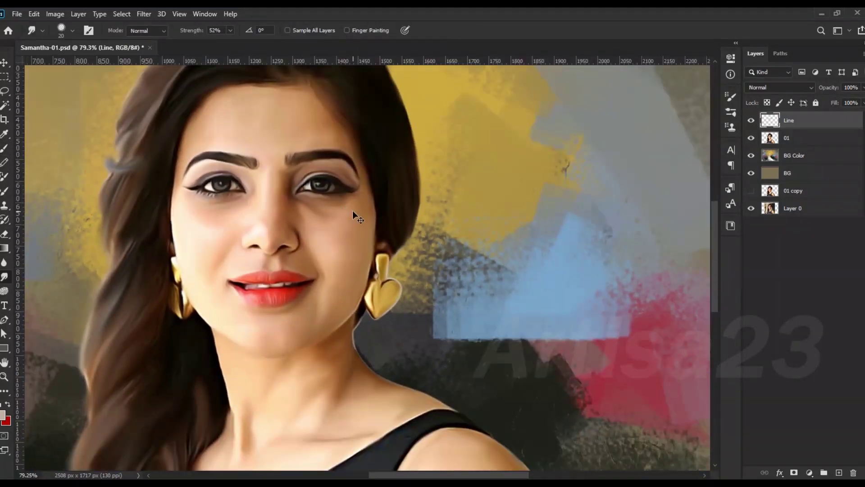
{"action": "scroll", "coordinate": [261, 246], "scroll_direction": "up", "scroll_amount": 2}
{"action": "key", "text": "b"}
{"action": "scroll", "coordinate": [223, 195], "scroll_direction": "up", "scroll_amount": 2}
- Draw a thin brown line along the nose's left edge and smudge it soft
{"action": "scroll", "coordinate": [226, 275], "scroll_direction": "up", "scroll_amount": 1}
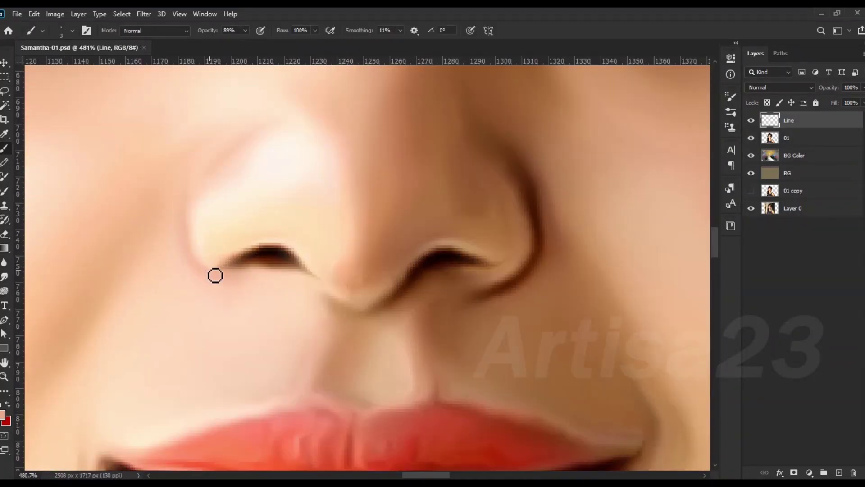
{"action": "scroll", "coordinate": [394, 158], "scroll_direction": "down", "scroll_amount": 2}
{"action": "scroll", "coordinate": [394, 158], "scroll_direction": "up", "scroll_amount": 2}
{"action": "mouse_move", "coordinate": [234, 157]}
{"action": "left_mouse_down"}
{"action": "mouse_move", "coordinate": [195, 224]}
{"action": "mouse_move", "coordinate": [188, 258]}
{"action": "mouse_move", "coordinate": [194, 201]}
{"action": "left_mouse_up"}
{"action": "left_click", "coordinate": [4, 277]}
{"action": "left_click_drag", "start_coordinate": [193, 258], "coordinate": [247, 165]}
- Paint a dark line under the left nostril and blend it into the skin
{"action": "scroll", "coordinate": [61, 154], "scroll_direction": "down", "scroll_amount": 5}
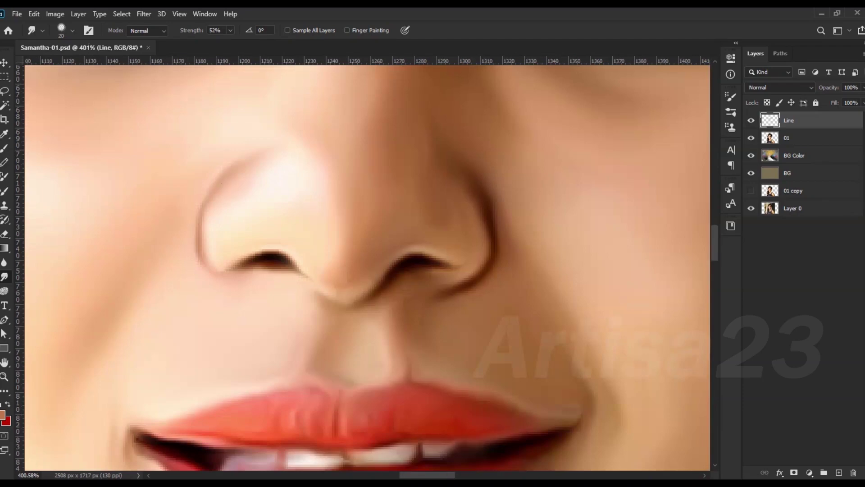
{"action": "key", "text": "b"}
{"action": "scroll", "coordinate": [436, 283], "scroll_direction": "up", "scroll_amount": 6}
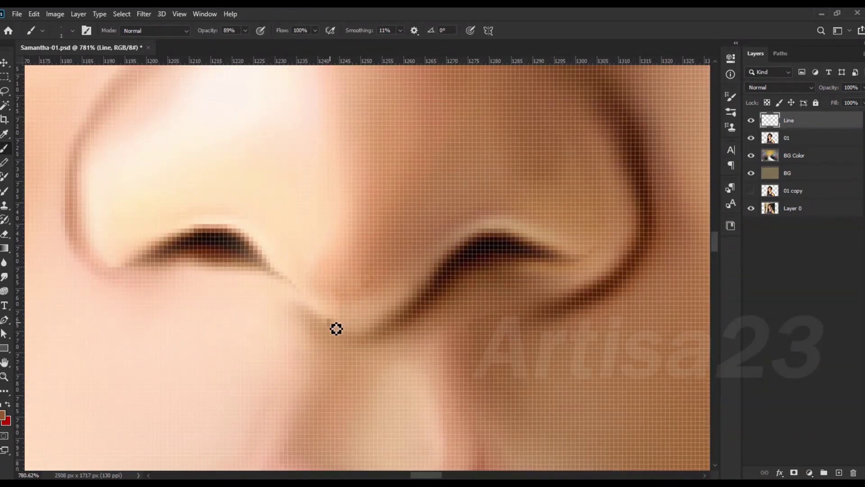
{"action": "left_click", "coordinate": [333, 325], "text": "shift"}
{"action": "scroll", "coordinate": [299, 294], "scroll_direction": "down", "scroll_amount": 3}
{"action": "left_click", "coordinate": [4, 277]}
{"action": "left_click_drag", "start_coordinate": [270, 264], "coordinate": [318, 311]}
- Alternate Brush and Smudge around the nostril and sample the adjacent skin colour
{"action": "scroll", "coordinate": [315, 293], "scroll_direction": "up", "scroll_amount": 3}
{"action": "scroll", "coordinate": [245, 267], "scroll_direction": "up", "scroll_amount": 2}
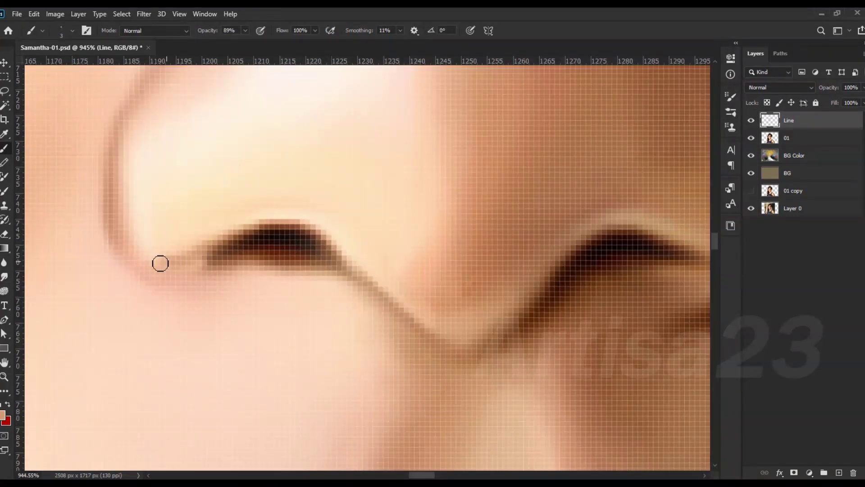
{"action": "scroll", "coordinate": [148, 226], "scroll_direction": "down", "scroll_amount": 3}
{"action": "scroll", "coordinate": [162, 240], "scroll_direction": "up", "scroll_amount": 3}
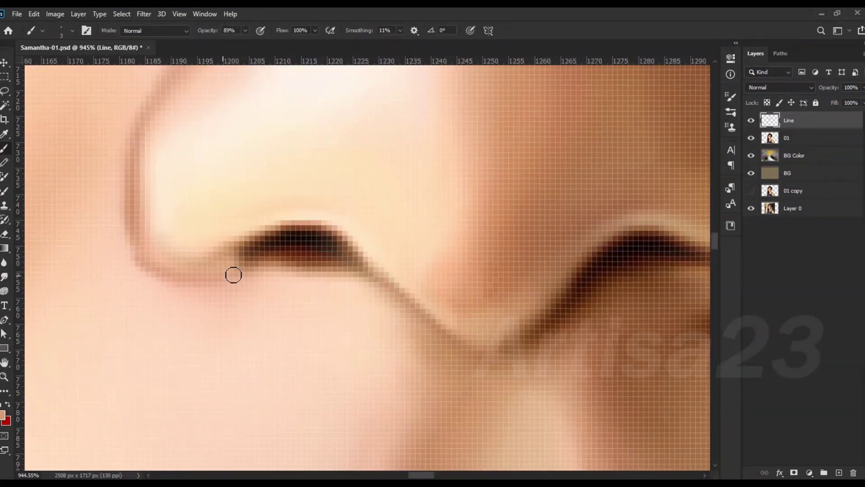
{"action": "scroll", "coordinate": [227, 261], "scroll_direction": "down", "scroll_amount": 3}
{"action": "scroll", "coordinate": [189, 285], "scroll_direction": "up", "scroll_amount": 2}
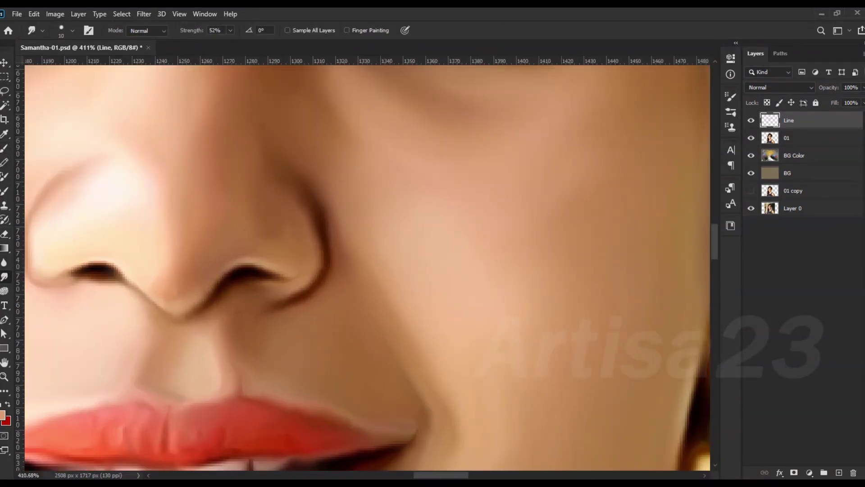
{"action": "key", "text": "b"}
{"action": "scroll", "coordinate": [264, 320], "scroll_direction": "up", "scroll_amount": 1}
{"action": "scroll", "coordinate": [276, 288], "scroll_direction": "up", "scroll_amount": 1}
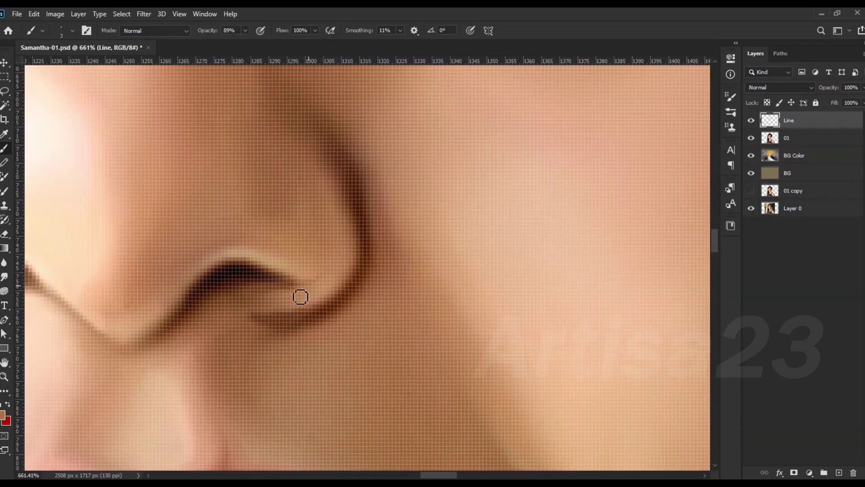
{"action": "left_click", "coordinate": [6, 279]}
{"action": "key", "text": "b"}
{"action": "scroll", "coordinate": [248, 280], "scroll_direction": "down", "scroll_amount": 3}
{"action": "scroll", "coordinate": [153, 269], "scroll_direction": "up", "scroll_amount": 3}
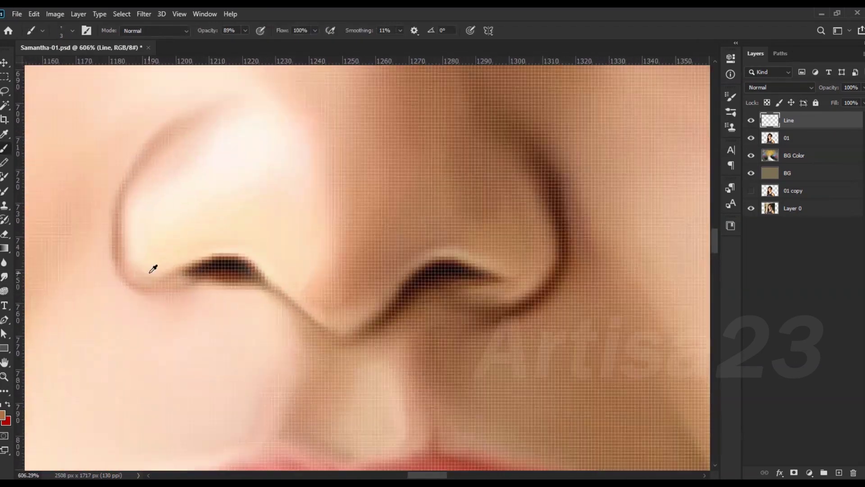
{"action": "scroll", "coordinate": [527, 320], "scroll_direction": "down", "scroll_amount": 3}
{"action": "left_click", "coordinate": [478, 315], "text": "alt"}
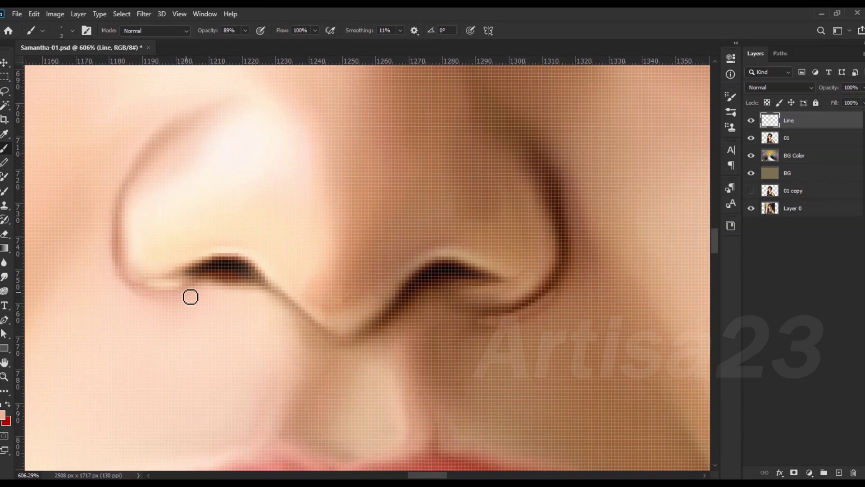
- Enlarge the Smudge brush slightly and blend the painted stroke across the nose
{"action": "scroll", "coordinate": [194, 291], "scroll_direction": "up", "scroll_amount": 4}
{"action": "left_click", "coordinate": [4, 275]}
{"action": "scroll", "coordinate": [97, 290], "scroll_direction": "down", "scroll_amount": 3}
{"action": "scroll", "coordinate": [140, 284], "scroll_direction": "down", "scroll_amount": 1}
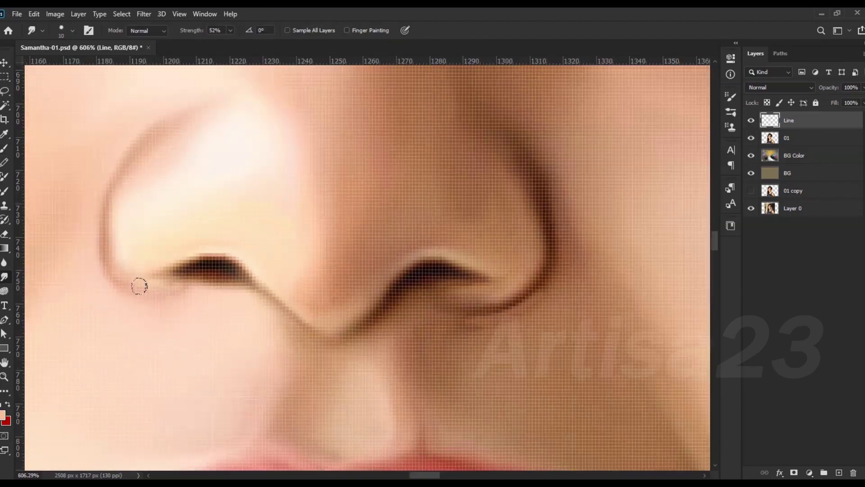
{"action": "scroll", "coordinate": [396, 304], "scroll_direction": "down", "scroll_amount": 1}
{"action": "scroll", "coordinate": [401, 259], "scroll_direction": "up", "scroll_amount": 2}
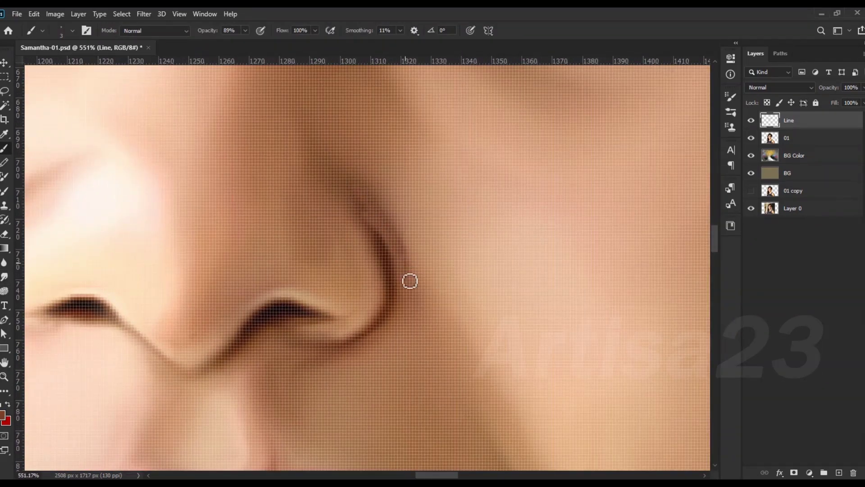
{"action": "key", "text": "bracketright"}
{"action": "scroll", "coordinate": [373, 197], "scroll_direction": "down", "scroll_amount": 5}
{"action": "scroll", "coordinate": [325, 245], "scroll_direction": "up", "scroll_amount": 4}
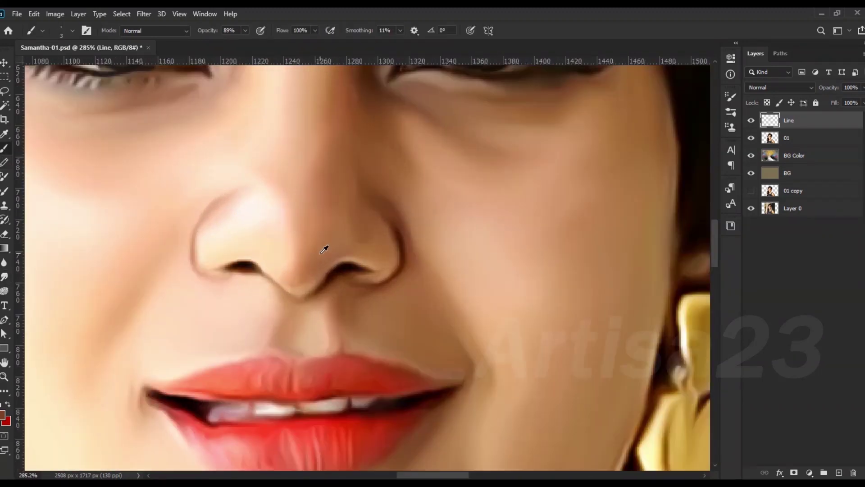
{"action": "key", "text": "b"}
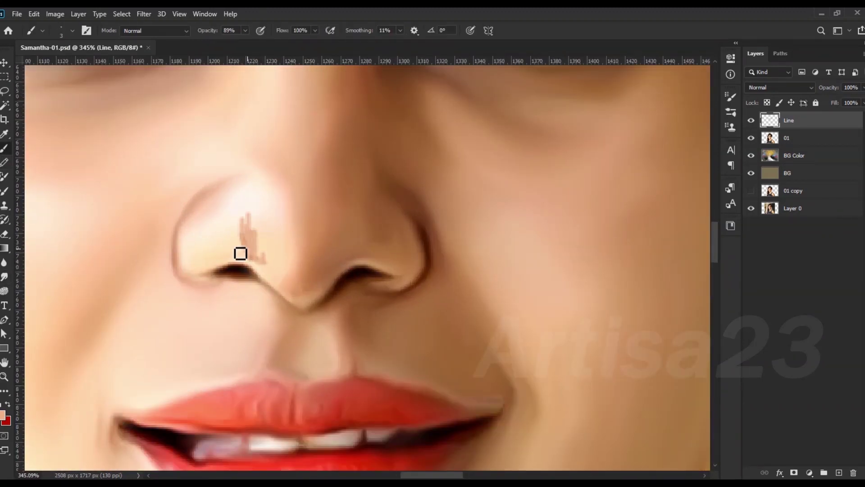
{"action": "key", "text": "r"}
{"action": "scroll", "coordinate": [256, 253], "scroll_direction": "up", "scroll_amount": 1}
{"action": "left_click_drag", "start_coordinate": [255, 254], "coordinate": [166, 249]}
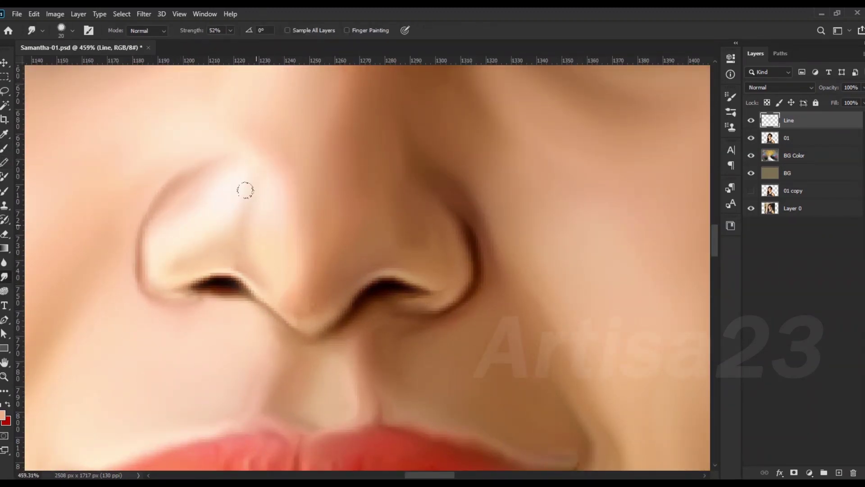
- Paint a light pinkish highlight on the nose bridge and smudge it in
{"action": "key", "text": "b"}
{"action": "scroll", "coordinate": [300, 232], "scroll_direction": "down", "scroll_amount": 1}
{"action": "mouse_move", "coordinate": [281, 184]}
{"action": "left_mouse_down"}
{"action": "mouse_move", "coordinate": [274, 221]}
{"action": "mouse_move", "coordinate": [256, 184]}
{"action": "left_mouse_up"}
{"action": "left_click", "coordinate": [5, 277]}
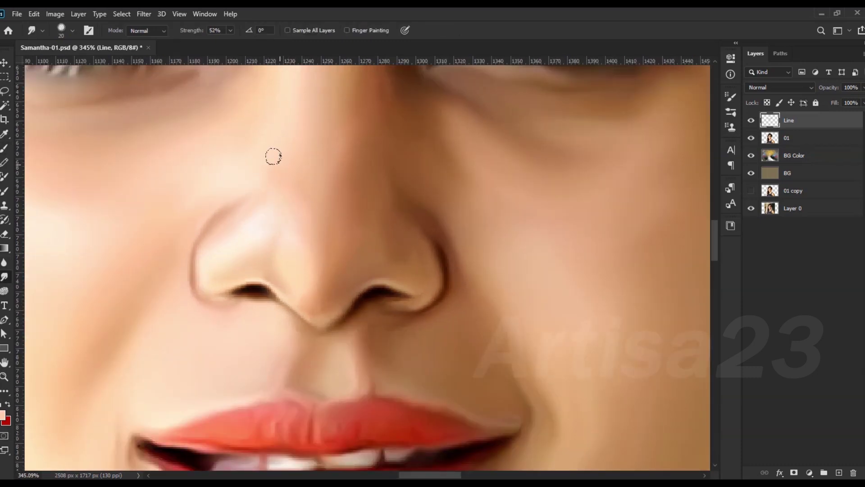
{"action": "scroll", "coordinate": [278, 198], "scroll_direction": "down", "scroll_amount": 5}
{"action": "scroll", "coordinate": [278, 199], "scroll_direction": "up", "scroll_amount": 3}
{"action": "scroll", "coordinate": [294, 258], "scroll_direction": "up", "scroll_amount": 2}
- Keep alternating Brush and Smudge to soften the nose bridge highlight
{"action": "key", "text": "b"}
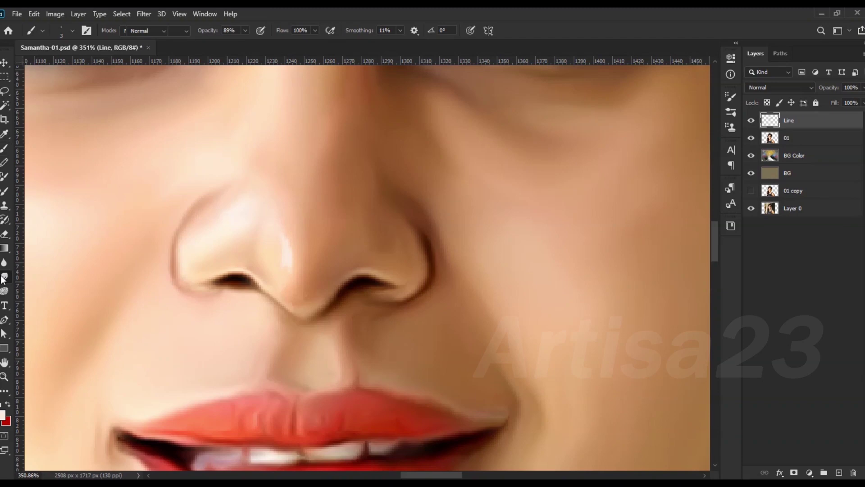
{"action": "left_click", "coordinate": [4, 278]}
{"action": "scroll", "coordinate": [272, 104], "scroll_direction": "down", "scroll_amount": 3}
{"action": "scroll", "coordinate": [255, 224], "scroll_direction": "down", "scroll_amount": 2}
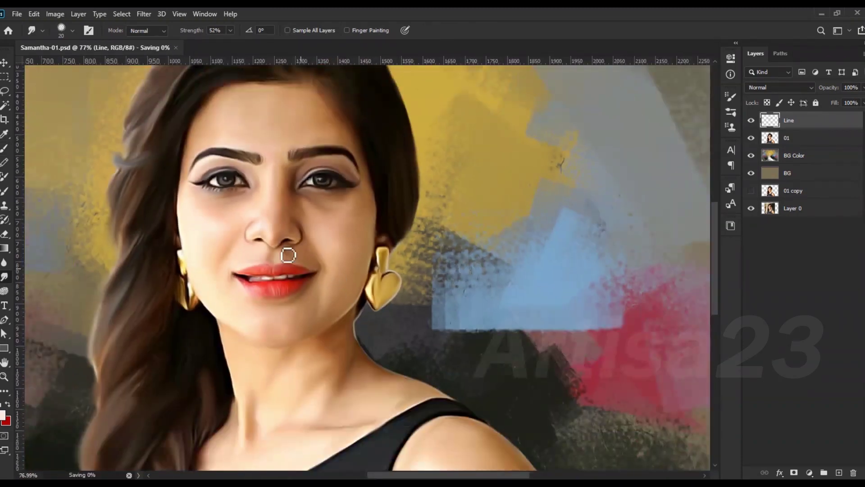
{"action": "scroll", "coordinate": [255, 224], "scroll_direction": "up", "scroll_amount": 2}
{"action": "key", "text": "b"}
{"action": "scroll", "coordinate": [280, 172], "scroll_direction": "up", "scroll_amount": 2}
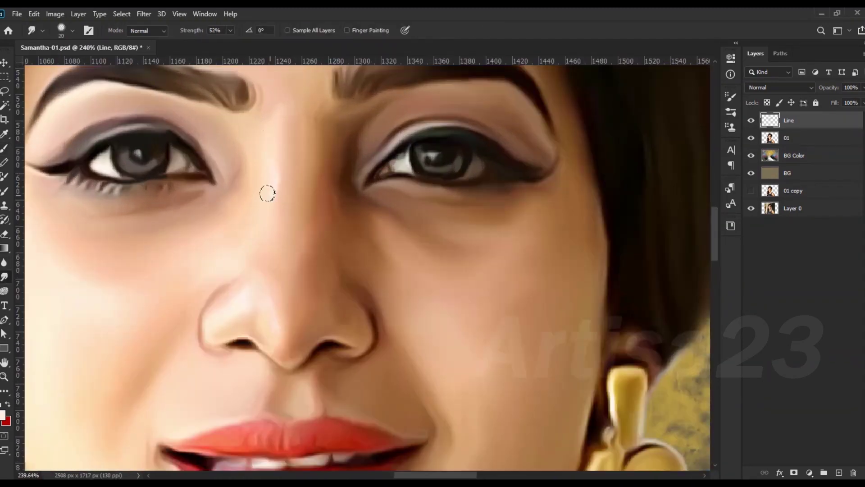
{"action": "scroll", "coordinate": [266, 193], "scroll_direction": "down", "scroll_amount": 3}
{"action": "scroll", "coordinate": [258, 199], "scroll_direction": "up", "scroll_amount": 1}
{"action": "left_click", "coordinate": [4, 149]}
{"action": "scroll", "coordinate": [280, 289], "scroll_direction": "up", "scroll_amount": 3}
{"action": "scroll", "coordinate": [347, 289], "scroll_direction": "up", "scroll_amount": 1}
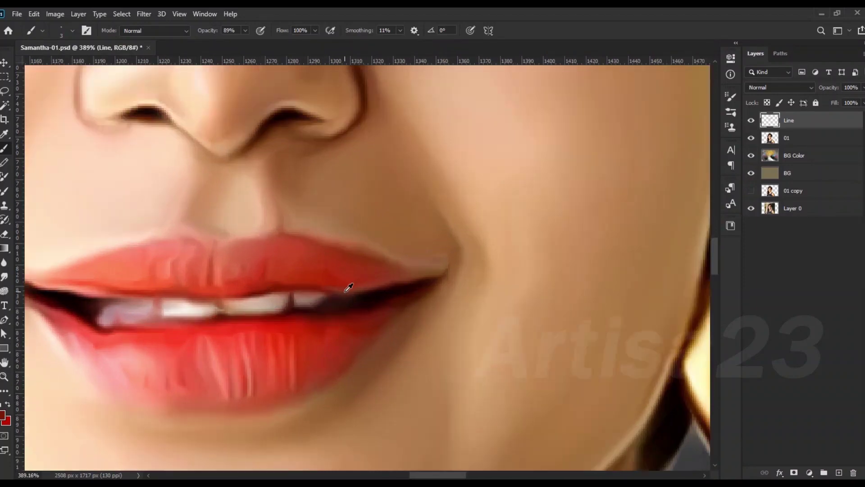
- Trace the upper lip's Cupid's bow with a dark line extended left, then soften it
{"action": "scroll", "coordinate": [270, 288], "scroll_direction": "down", "scroll_amount": 1}
{"action": "scroll", "coordinate": [186, 299], "scroll_direction": "up", "scroll_amount": 3}
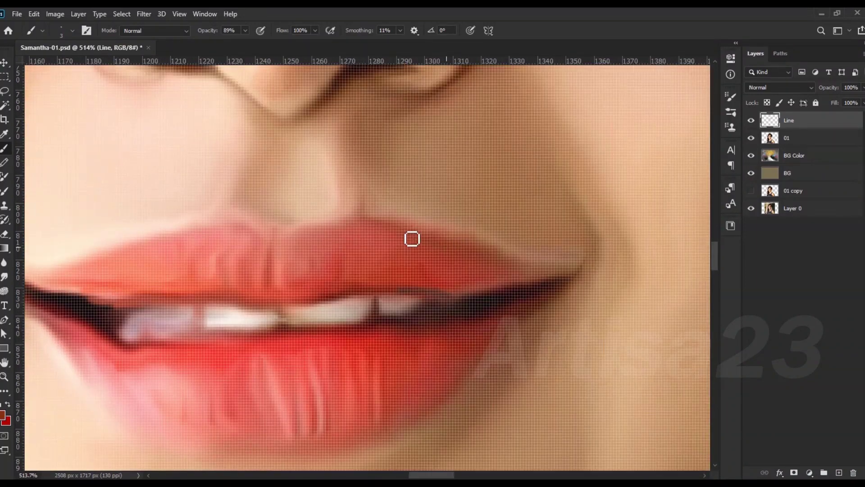
{"action": "left_click_drag", "start_coordinate": [408, 226], "coordinate": [219, 230]}
{"action": "left_click_drag", "start_coordinate": [321, 236], "coordinate": [116, 258]}
{"action": "scroll", "coordinate": [136, 270], "scroll_direction": "down", "scroll_amount": 3}
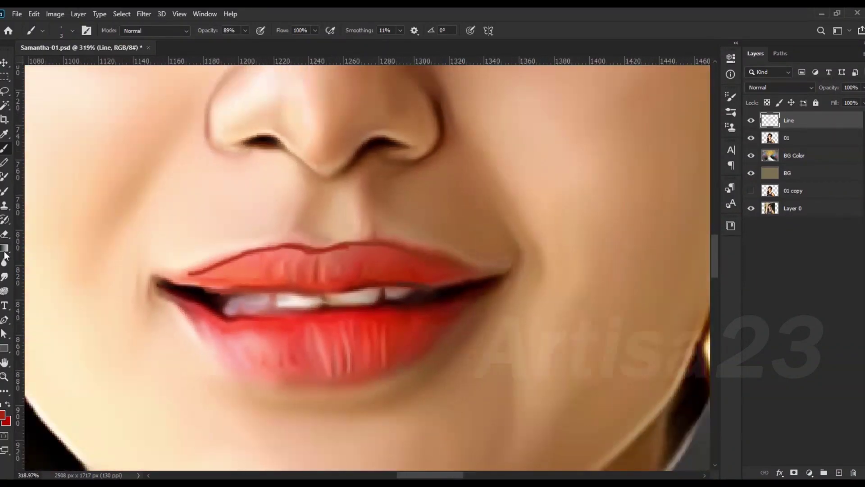
{"action": "left_click", "coordinate": [5, 276]}
{"action": "scroll", "coordinate": [166, 268], "scroll_direction": "up", "scroll_amount": 2}
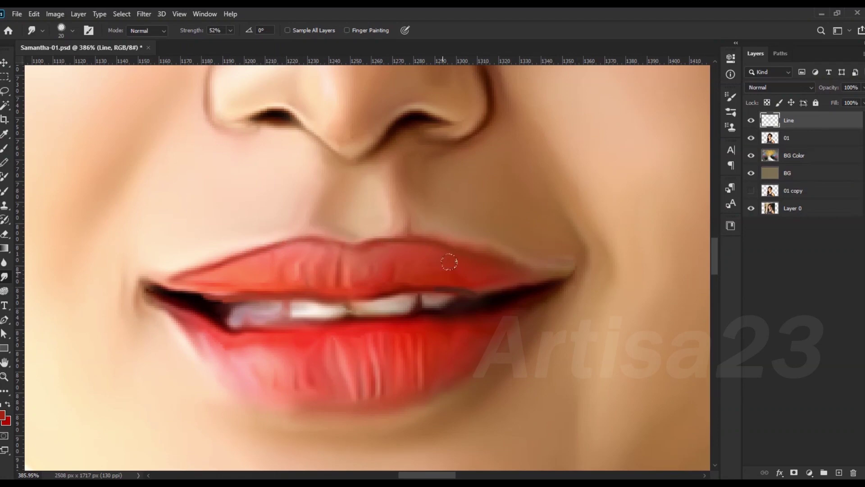
{"action": "left_click", "coordinate": [4, 149]}
{"action": "scroll", "coordinate": [458, 261], "scroll_direction": "up", "scroll_amount": 2}
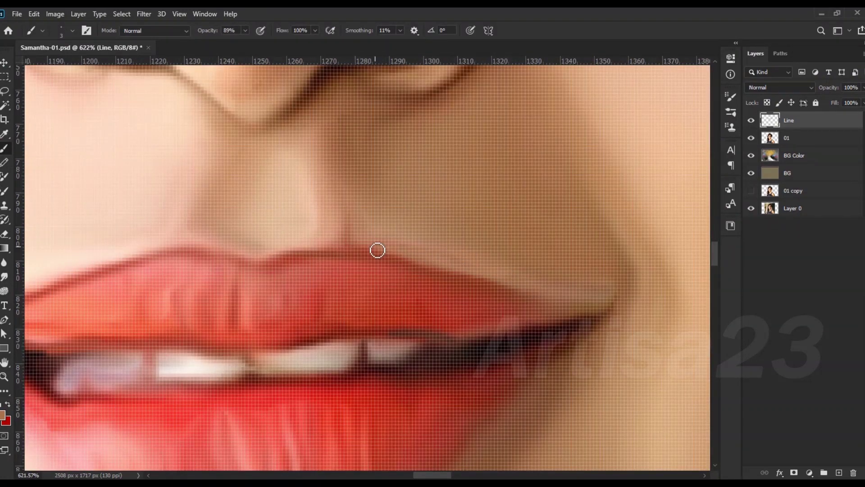
- Smudge the upper-lip strokes smooth, then return to the Brush for fine strokes
{"action": "scroll", "coordinate": [315, 220], "scroll_direction": "left", "scroll_amount": 2}
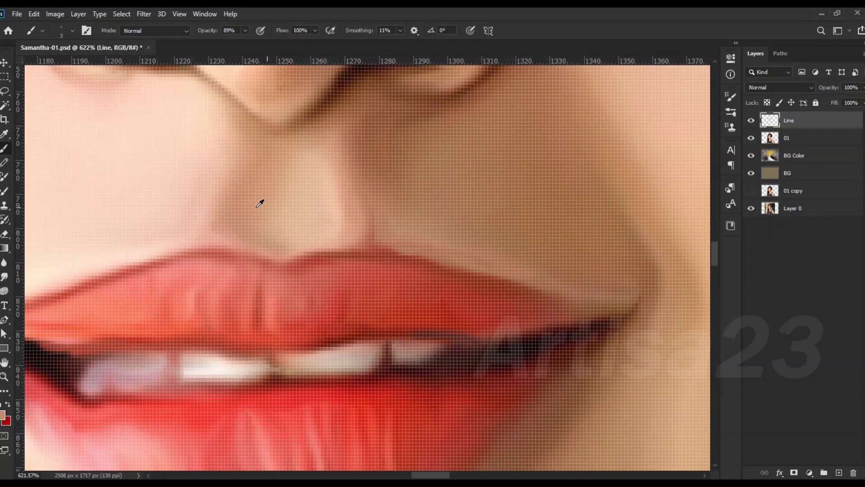
{"action": "scroll", "coordinate": [244, 153], "scroll_direction": "down", "scroll_amount": 2}
{"action": "left_click", "coordinate": [4, 276]}
{"action": "scroll", "coordinate": [203, 157], "scroll_direction": "down", "scroll_amount": 1}
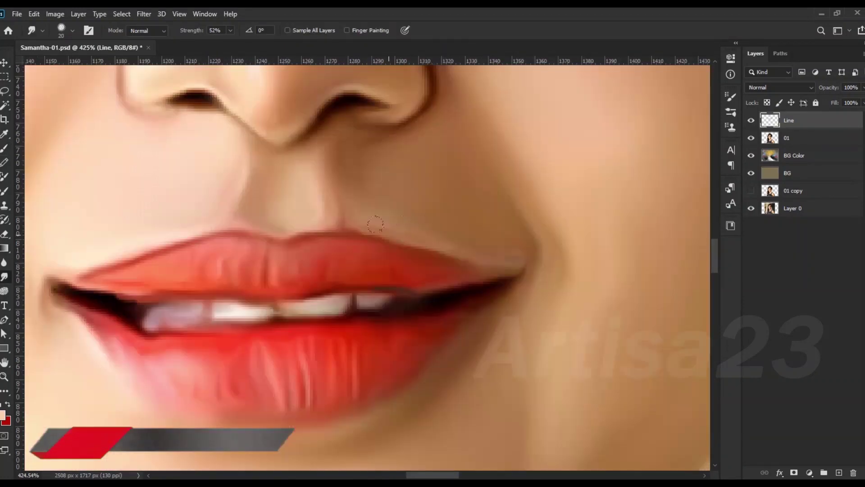
{"action": "key", "text": "b"}
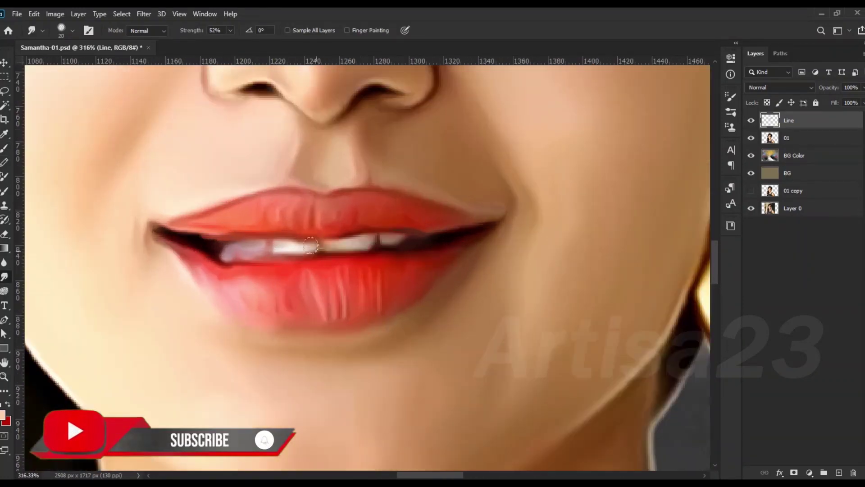
{"action": "scroll", "coordinate": [298, 242], "scroll_direction": "up", "scroll_amount": 2}
{"action": "scroll", "coordinate": [298, 242], "scroll_direction": "up", "scroll_amount": 1}
{"action": "scroll", "coordinate": [311, 245], "scroll_direction": "up", "scroll_amount": 1}
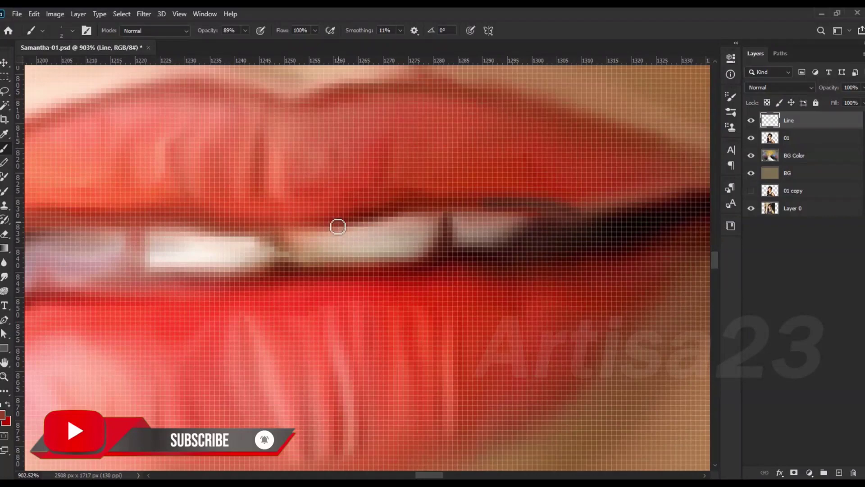
{"action": "scroll", "coordinate": [282, 251], "scroll_direction": "down", "scroll_amount": 1}
{"action": "scroll", "coordinate": [253, 255], "scroll_direction": "down", "scroll_amount": 1}
{"action": "scroll", "coordinate": [274, 236], "scroll_direction": "up", "scroll_amount": 2}
{"action": "scroll", "coordinate": [236, 254], "scroll_direction": "down", "scroll_amount": 1}
{"action": "scroll", "coordinate": [150, 247], "scroll_direction": "down", "scroll_amount": 1}
{"action": "scroll", "coordinate": [251, 236], "scroll_direction": "up", "scroll_amount": 1}
- Sample the lip red and outline the lower lip's bottom and left edges, then blend
{"action": "left_click", "coordinate": [321, 250], "text": "alt"}
{"action": "scroll", "coordinate": [253, 267], "scroll_direction": "down", "scroll_amount": 1}
{"action": "scroll", "coordinate": [242, 265], "scroll_direction": "up", "scroll_amount": 2}
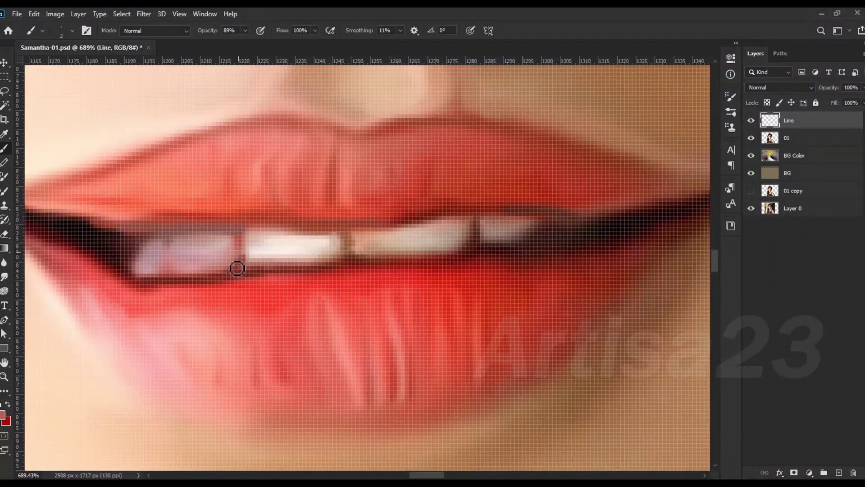
{"action": "scroll", "coordinate": [252, 255], "scroll_direction": "down", "scroll_amount": 1}
{"action": "scroll", "coordinate": [165, 275], "scroll_direction": "up", "scroll_amount": 1}
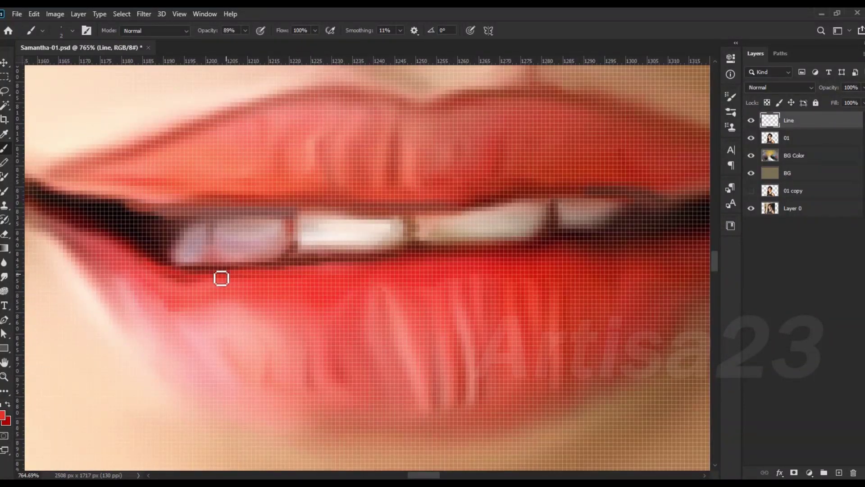
{"action": "scroll", "coordinate": [233, 280], "scroll_direction": "down", "scroll_amount": 1}
{"action": "scroll", "coordinate": [348, 236], "scroll_direction": "up", "scroll_amount": 1}
{"action": "left_click_drag", "start_coordinate": [363, 318], "coordinate": [233, 327]}
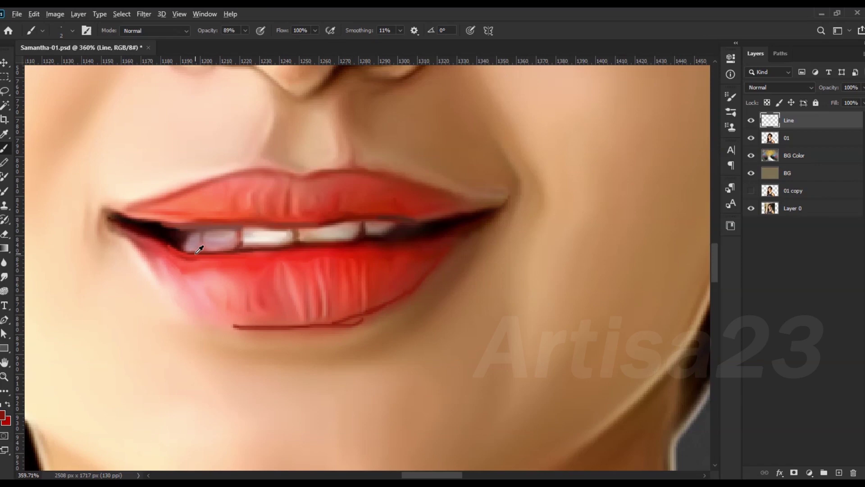
{"action": "left_click_drag", "start_coordinate": [161, 268], "coordinate": [230, 323]}
{"action": "key", "text": "r"}
{"action": "left_click_drag", "start_coordinate": [356, 320], "coordinate": [287, 320]}
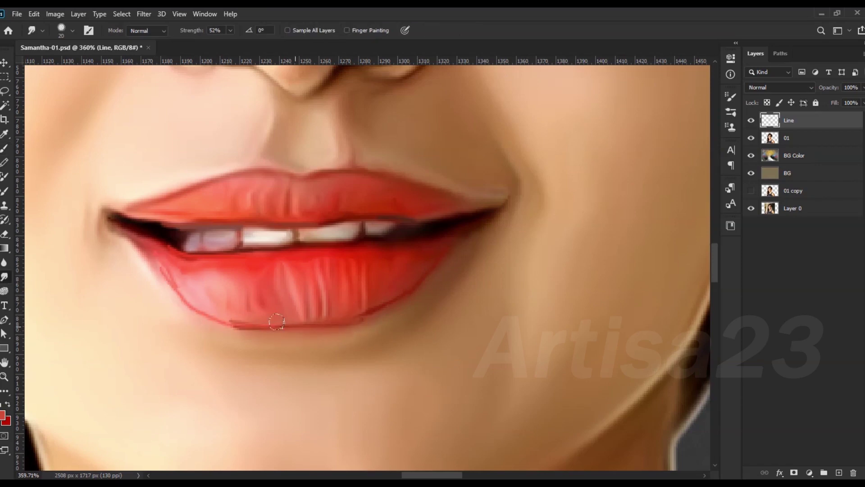
{"action": "scroll", "coordinate": [176, 290], "scroll_direction": "down", "scroll_amount": 2}
- Pick a pale colour and paint a white highlight stroke on the lower lip
{"action": "key", "text": "b"}
{"action": "scroll", "coordinate": [234, 236], "scroll_direction": "up", "scroll_amount": 1}
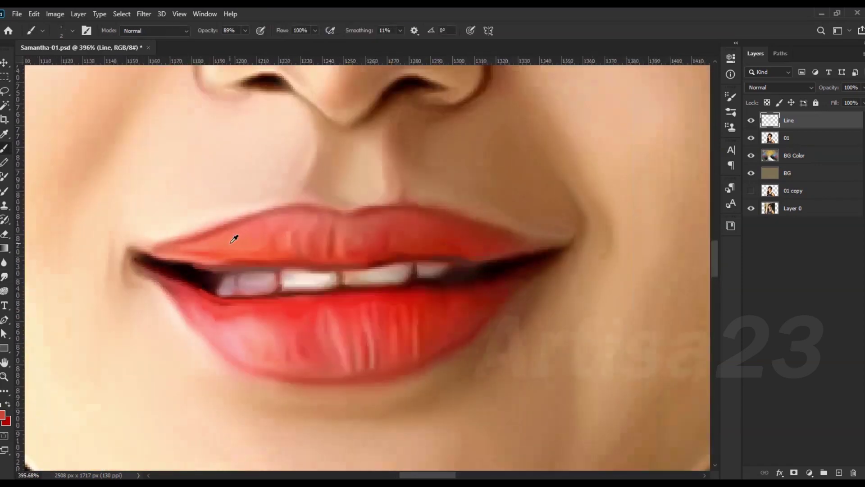
{"action": "scroll", "coordinate": [167, 263], "scroll_direction": "up", "scroll_amount": 1}
{"action": "scroll", "coordinate": [189, 262], "scroll_direction": "down", "scroll_amount": 1}
{"action": "scroll", "coordinate": [189, 262], "scroll_direction": "up", "scroll_amount": 1}
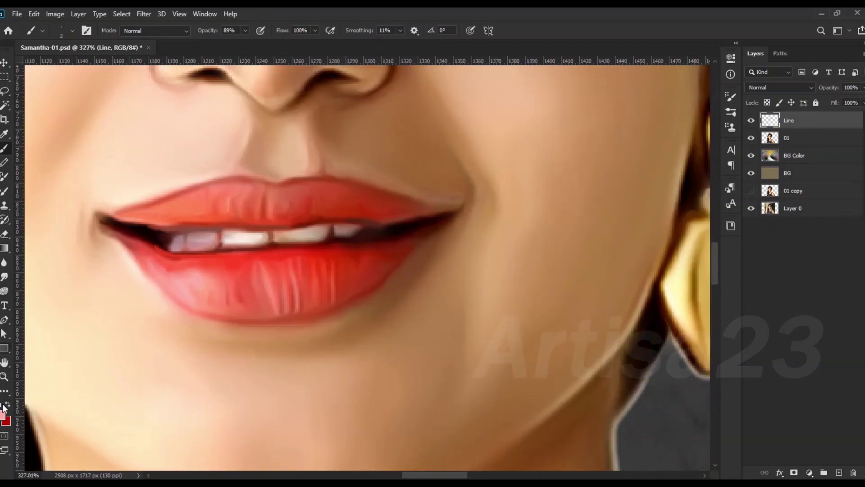
{"action": "left_click", "coordinate": [4, 407]}
{"action": "key", "text": "Return"}
{"action": "scroll", "coordinate": [222, 214], "scroll_direction": "up", "scroll_amount": 1}
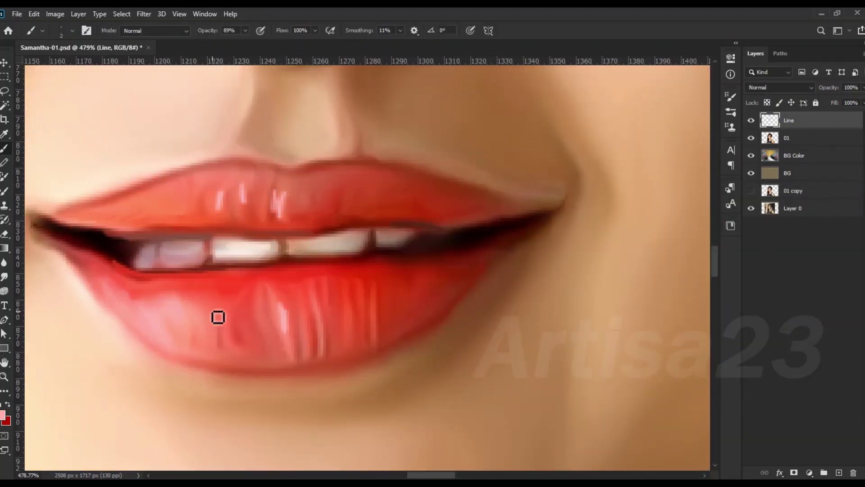
{"action": "left_click_drag", "start_coordinate": [356, 302], "coordinate": [350, 326]}
{"action": "key", "text": "r"}
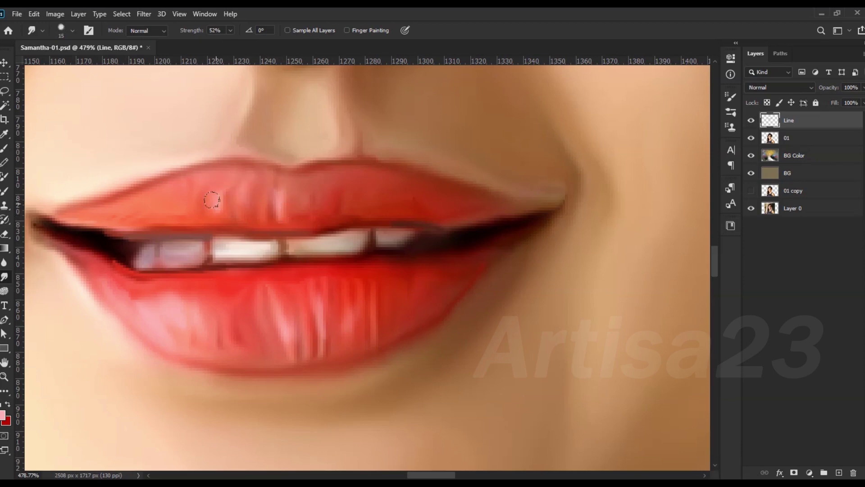
{"action": "scroll", "coordinate": [212, 199], "scroll_direction": "down", "scroll_amount": 3}
{"action": "scroll", "coordinate": [237, 260], "scroll_direction": "down", "scroll_amount": 1}
{"action": "scroll", "coordinate": [344, 307], "scroll_direction": "up", "scroll_amount": 1}
{"action": "scroll", "coordinate": [282, 240], "scroll_direction": "up", "scroll_amount": 1}
- Paint a brown shadow line along the jawline and smudge it softly
{"action": "key", "text": "b"}
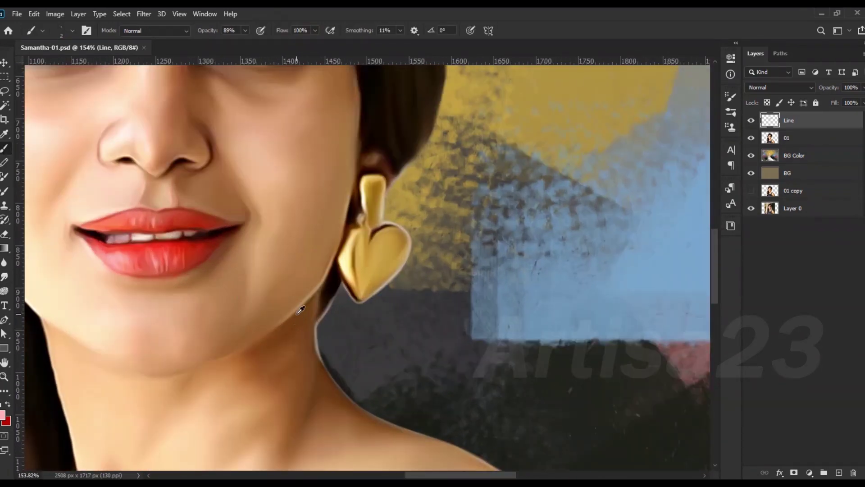
{"action": "scroll", "coordinate": [283, 338], "scroll_direction": "up", "scroll_amount": 1}
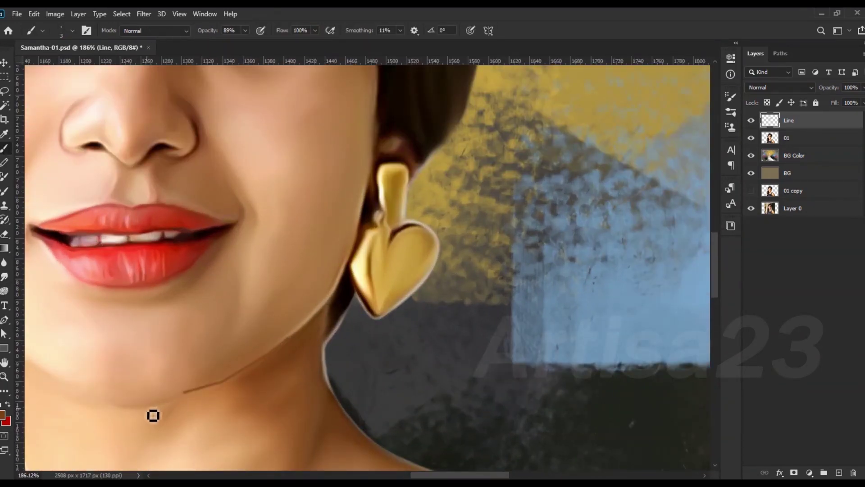
{"action": "scroll", "coordinate": [334, 274], "scroll_direction": "left", "scroll_amount": 3}
{"action": "left_click_drag", "start_coordinate": [270, 409], "coordinate": [149, 359]}
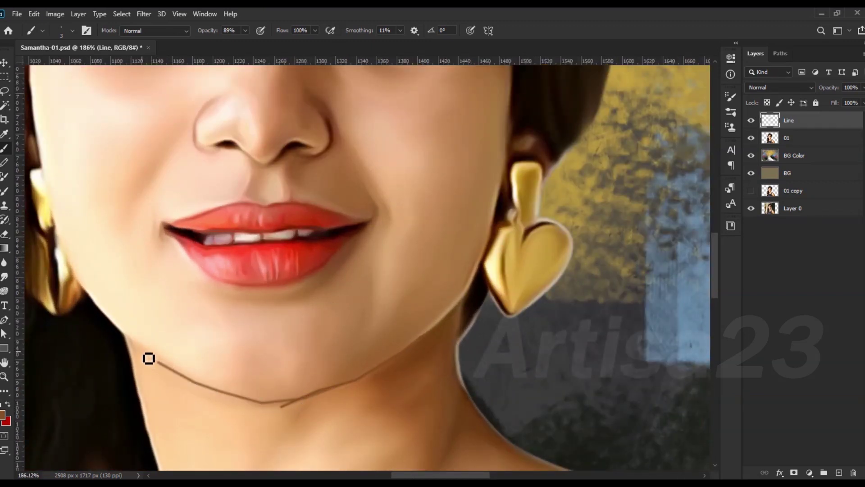
{"action": "key", "text": "r"}
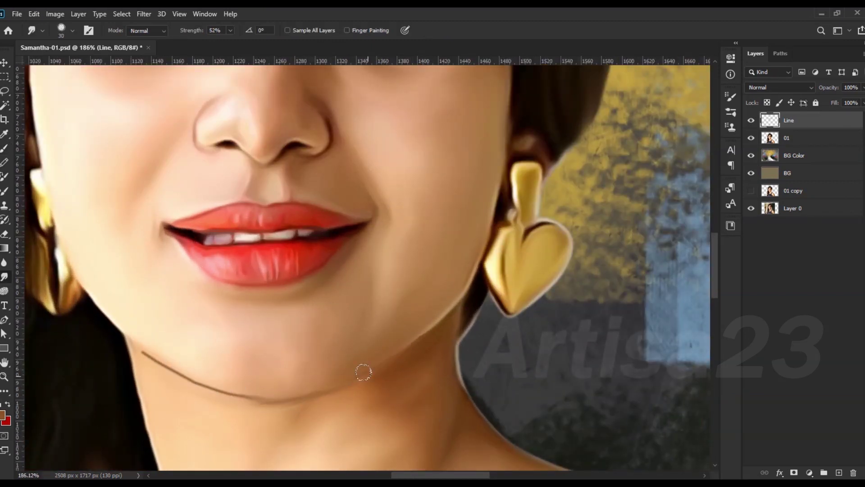
{"action": "scroll", "coordinate": [125, 337], "scroll_direction": "down", "scroll_amount": 3}
{"action": "scroll", "coordinate": [251, 359], "scroll_direction": "up", "scroll_amount": 2}
{"action": "scroll", "coordinate": [228, 354], "scroll_direction": "down", "scroll_amount": 2}
{"action": "scroll", "coordinate": [218, 353], "scroll_direction": "up", "scroll_amount": 1}
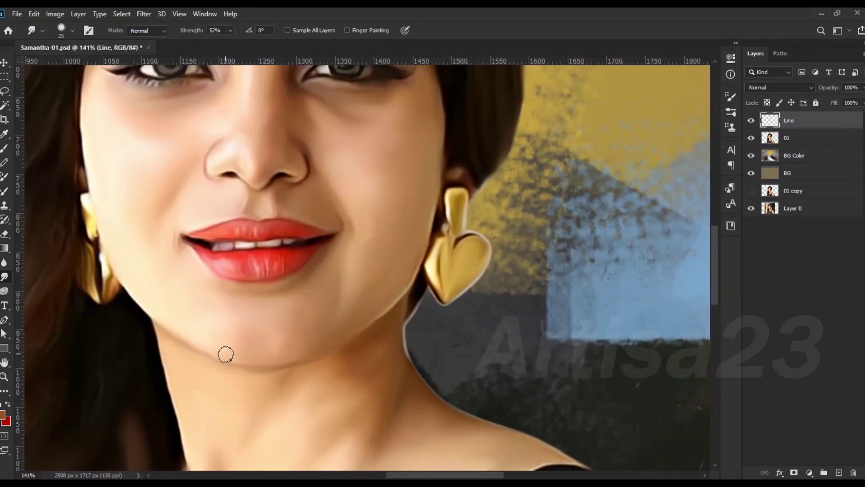
{"action": "scroll", "coordinate": [333, 347], "scroll_direction": "down", "scroll_amount": 3}
{"action": "scroll", "coordinate": [208, 367], "scroll_direction": "up", "scroll_amount": 3}
{"action": "scroll", "coordinate": [207, 367], "scroll_direction": "down", "scroll_amount": 3}
- Smudge the brown shading strokes into the skin of the neck
{"action": "key", "text": "b"}
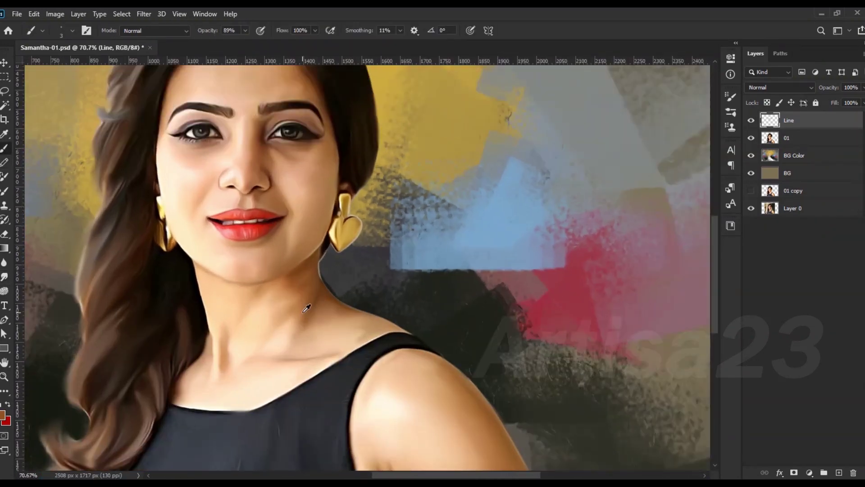
{"action": "scroll", "coordinate": [301, 345], "scroll_direction": "up", "scroll_amount": 3}
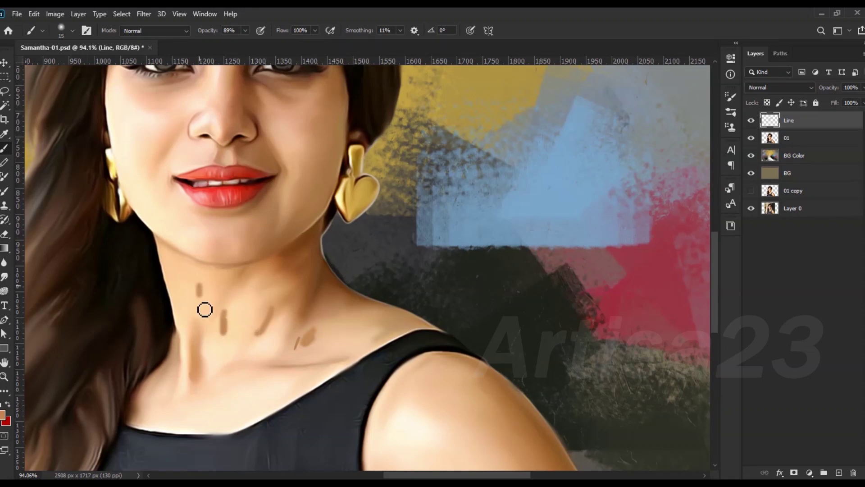
{"action": "key", "text": "r"}
{"action": "scroll", "coordinate": [238, 311], "scroll_direction": "up", "scroll_amount": 2}
{"action": "left_click_drag", "start_coordinate": [282, 311], "coordinate": [253, 321]}
{"action": "left_click_drag", "start_coordinate": [333, 345], "coordinate": [303, 331]}
{"action": "scroll", "coordinate": [304, 330], "scroll_direction": "down", "scroll_amount": 3}
{"action": "scroll", "coordinate": [286, 349], "scroll_direction": "down", "scroll_amount": 1}
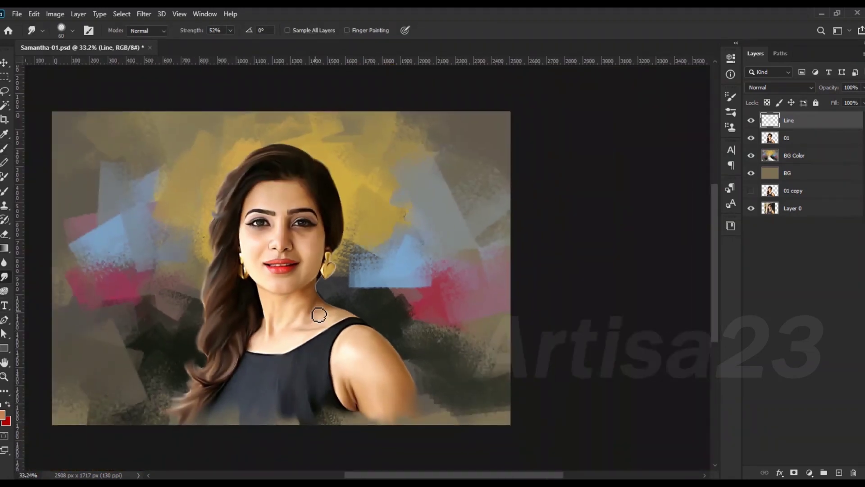
{"action": "scroll", "coordinate": [318, 315], "scroll_direction": "up", "scroll_amount": 2}
{"action": "scroll", "coordinate": [288, 289], "scroll_direction": "up", "scroll_amount": 2}
{"action": "scroll", "coordinate": [257, 260], "scroll_direction": "down", "scroll_amount": 1}
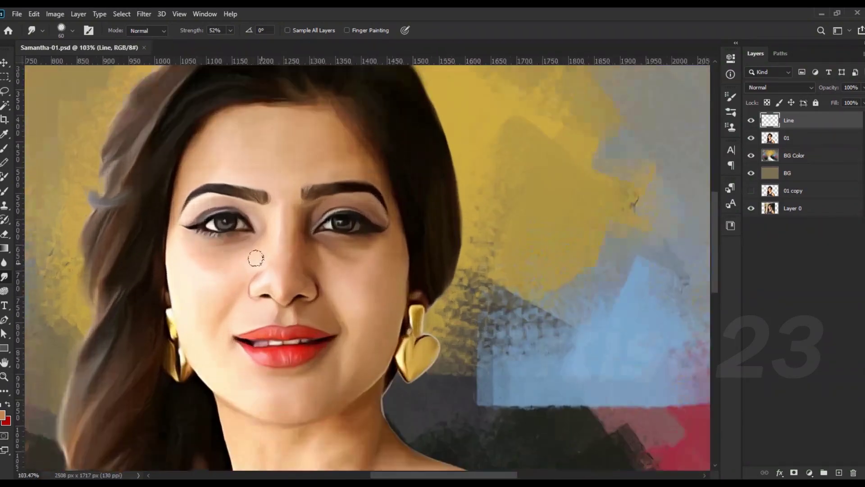
{"action": "scroll", "coordinate": [257, 260], "scroll_direction": "up", "scroll_amount": 2}
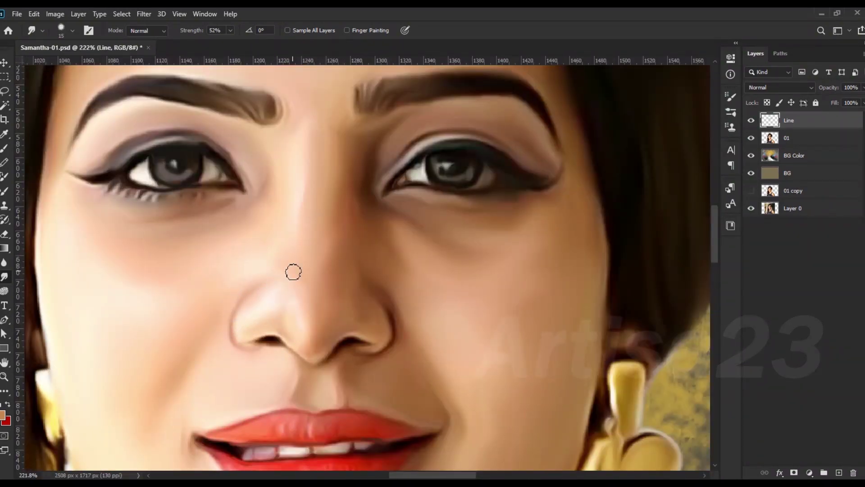
{"action": "scroll", "coordinate": [294, 272], "scroll_direction": "down", "scroll_amount": 3}
{"action": "key", "text": "b"}
{"action": "scroll", "coordinate": [290, 265], "scroll_direction": "up", "scroll_amount": 3}
{"action": "key", "text": "r"}
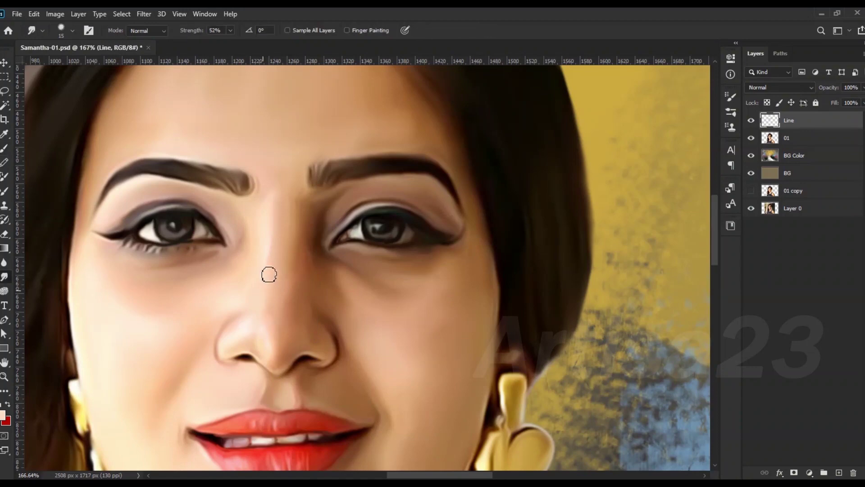
{"action": "scroll", "coordinate": [264, 291], "scroll_direction": "down", "scroll_amount": 2}
{"action": "scroll", "coordinate": [294, 283], "scroll_direction": "down", "scroll_amount": 1}
{"action": "scroll", "coordinate": [280, 348], "scroll_direction": "up", "scroll_amount": 2}
{"action": "key", "text": "b"}
{"action": "scroll", "coordinate": [267, 302], "scroll_direction": "down", "scroll_amount": 2}
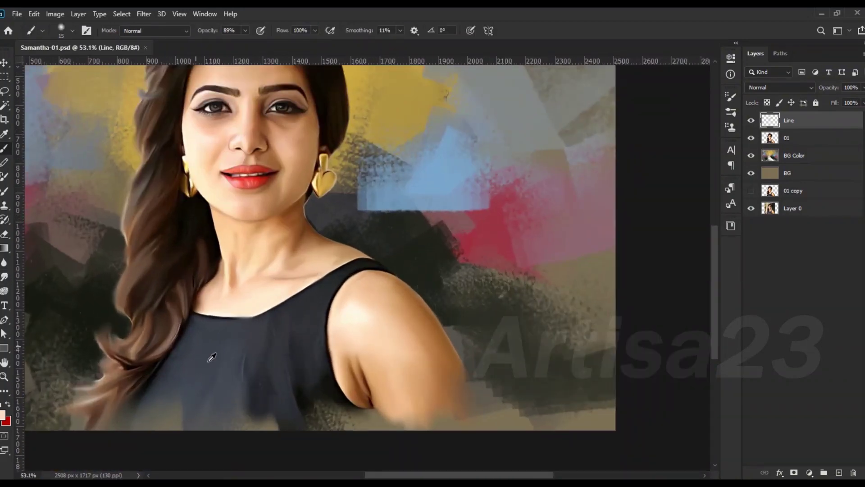
- Pick a grey and paint five vertical sheen strokes down the black dress
{"action": "scroll", "coordinate": [391, 338], "scroll_direction": "up", "scroll_amount": 2}
{"action": "left_click", "coordinate": [2, 414]}
{"action": "left_click", "coordinate": [826, 213]}
{"action": "left_click_drag", "start_coordinate": [379, 286], "coordinate": [391, 338]}
{"action": "left_click_drag", "start_coordinate": [323, 325], "coordinate": [271, 373]}
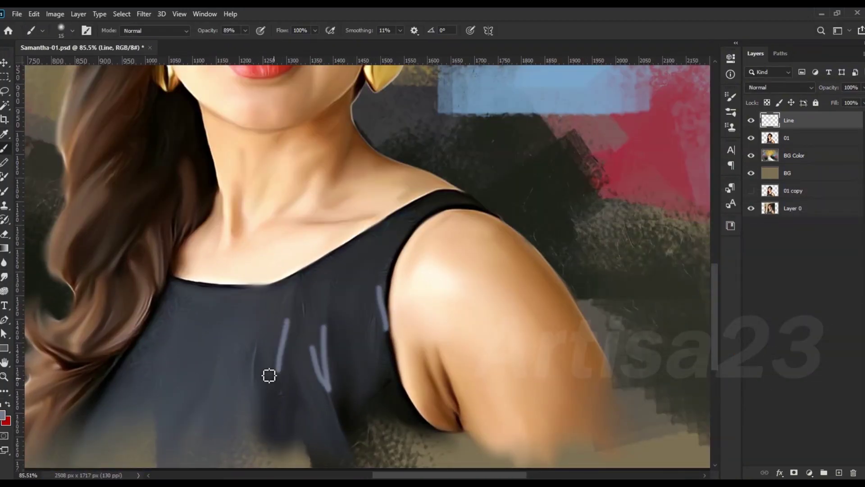
{"action": "left_click_drag", "start_coordinate": [255, 343], "coordinate": [186, 398]}
{"action": "left_click_drag", "start_coordinate": [190, 302], "coordinate": [226, 357]}
{"action": "left_click_drag", "start_coordinate": [153, 352], "coordinate": [259, 371]}
- Smudge the grey dress strokes into soft fabric streaks
{"action": "key", "text": "r"}
{"action": "mouse_move", "coordinate": [238, 308]}
{"action": "left_mouse_down"}
{"action": "mouse_move", "coordinate": [212, 315]}
{"action": "mouse_move", "coordinate": [144, 371]}
{"action": "mouse_move", "coordinate": [238, 367]}
{"action": "mouse_move", "coordinate": [311, 394]}
{"action": "mouse_move", "coordinate": [310, 357]}
{"action": "mouse_move", "coordinate": [239, 351]}
{"action": "left_mouse_up"}
{"action": "left_click_drag", "start_coordinate": [172, 388], "coordinate": [203, 428]}
{"action": "key", "text": "bracketleft"}
{"action": "key", "text": "bracketright"}
{"action": "scroll", "coordinate": [373, 338], "scroll_direction": "down", "scroll_amount": 1}
{"action": "scroll", "coordinate": [170, 381], "scroll_direction": "down", "scroll_amount": 1}
{"action": "scroll", "coordinate": [270, 415], "scroll_direction": "down", "scroll_amount": 1}
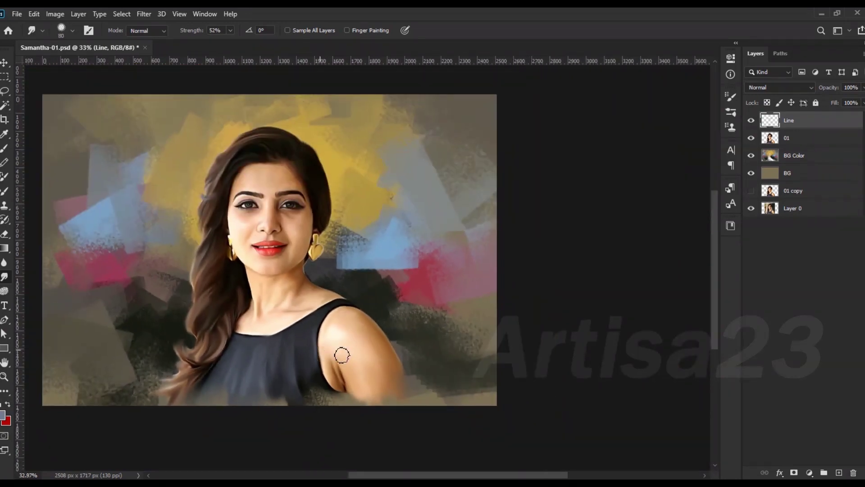
{"action": "scroll", "coordinate": [342, 356], "scroll_direction": "up", "scroll_amount": 3}
- Paint light grey highlights on the shoulder strap and blend them into the dress
{"action": "key", "text": "b"}
{"action": "left_click_drag", "start_coordinate": [347, 305], "coordinate": [311, 325]}
{"action": "left_click_drag", "start_coordinate": [298, 341], "coordinate": [296, 346]}
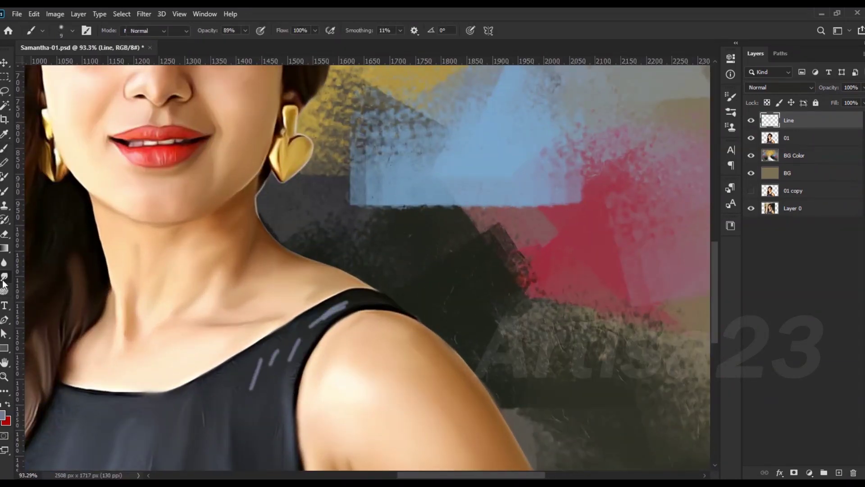
{"action": "left_click", "coordinate": [4, 277]}
{"action": "scroll", "coordinate": [288, 343], "scroll_direction": "down", "scroll_amount": 1}
{"action": "left_click_drag", "start_coordinate": [243, 343], "coordinate": [212, 406]}
{"action": "scroll", "coordinate": [271, 343], "scroll_direction": "down", "scroll_amount": 1}
{"action": "scroll", "coordinate": [317, 310], "scroll_direction": "down", "scroll_amount": 1}
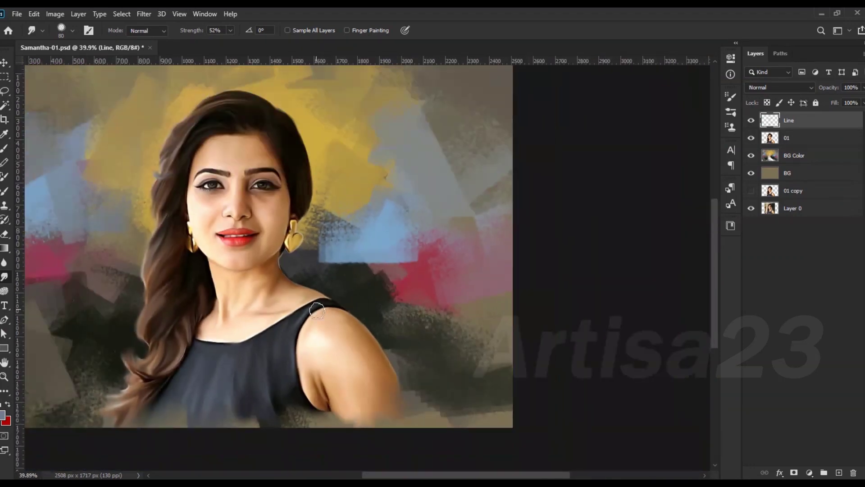
- Add a new layer named Hair 01 and save the document over Samantha-01a
{"action": "key", "text": "ctrl+shift+alt+n"}
{"action": "double_click", "coordinate": [790, 121]}
{"action": "type", "text": "Hair 01"}
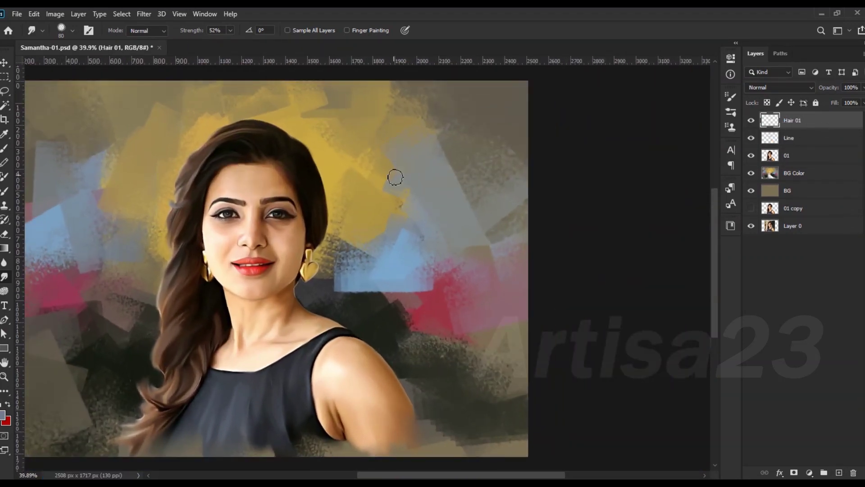
{"action": "scroll", "coordinate": [396, 177], "scroll_direction": "down", "scroll_amount": 1}
{"action": "left_click", "coordinate": [17, 14]}
{"action": "left_click", "coordinate": [68, 145]}
{"action": "double_click", "coordinate": [182, 95]}
{"action": "left_click", "coordinate": [460, 250]}
{"action": "scroll", "coordinate": [315, 270], "scroll_direction": "up", "scroll_amount": 5}
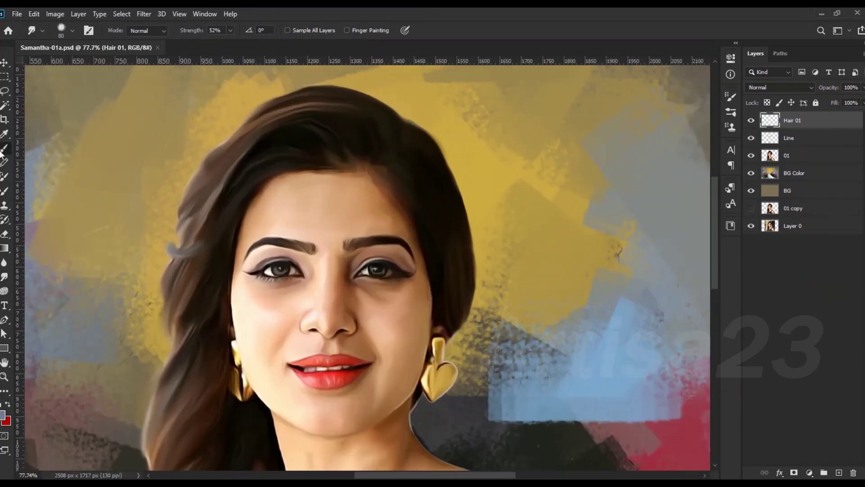
- Choose a fine brush for painting thin hair strands
{"action": "key", "text": "F5"}
{"action": "left_click", "coordinate": [583, 91]}
{"action": "left_click", "coordinate": [700, 92]}
{"action": "scroll", "coordinate": [422, 140], "scroll_direction": "up", "scroll_amount": 2}
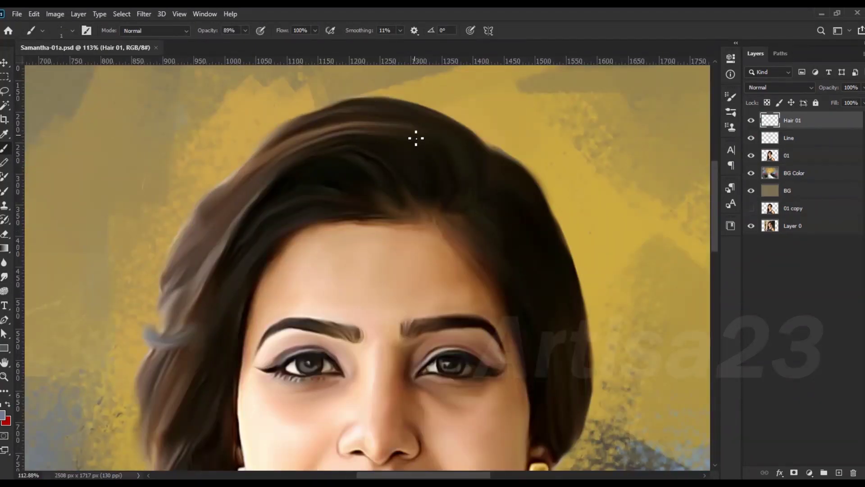
{"action": "scroll", "coordinate": [356, 118], "scroll_direction": "up", "scroll_amount": 2}
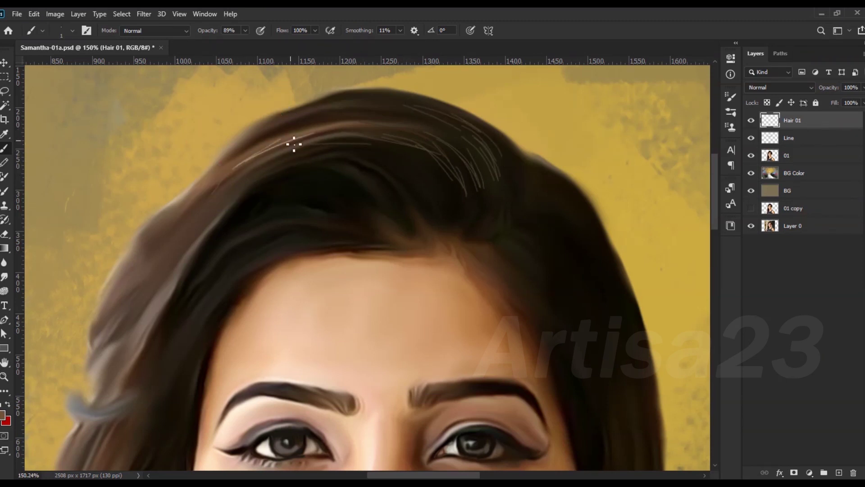
{"action": "scroll", "coordinate": [194, 262], "scroll_direction": "down", "scroll_amount": 1}
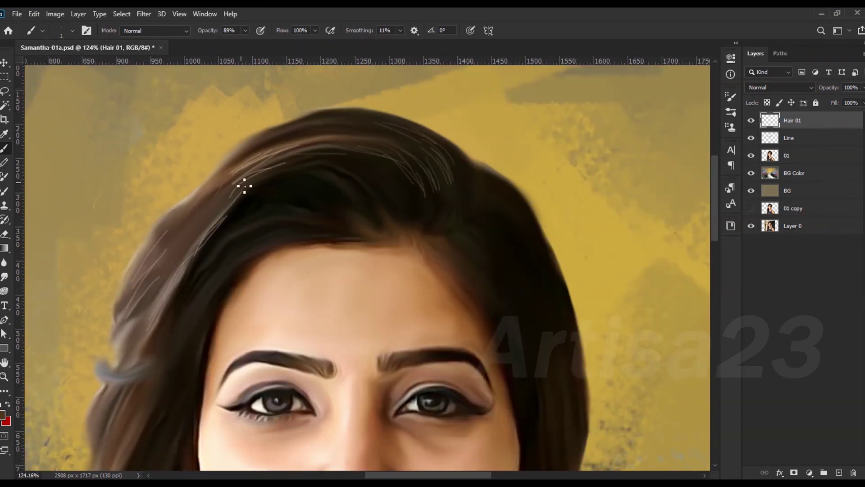
{"action": "scroll", "coordinate": [328, 123], "scroll_direction": "up", "scroll_amount": 1}
{"action": "scroll", "coordinate": [239, 188], "scroll_direction": "down", "scroll_amount": 2}
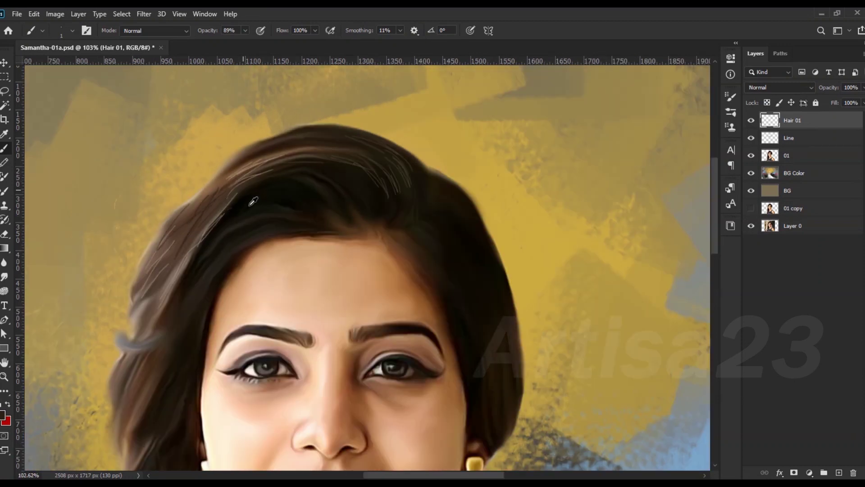
{"action": "scroll", "coordinate": [351, 196], "scroll_direction": "up", "scroll_amount": 2}
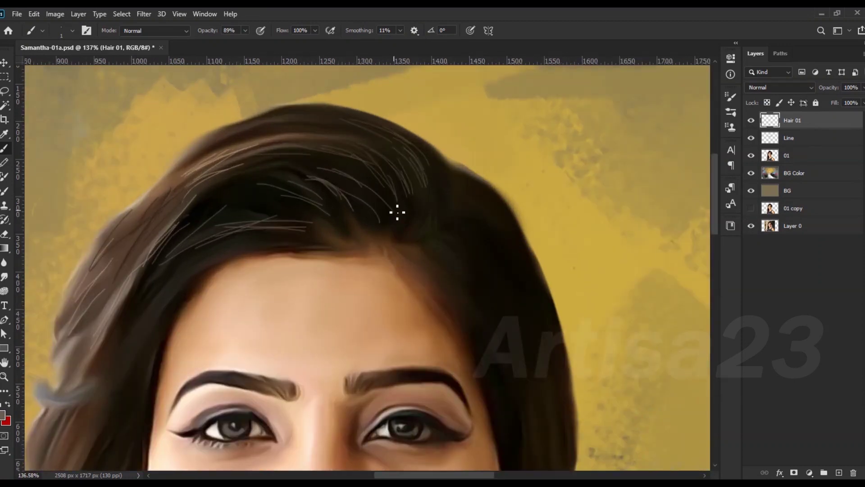
{"action": "scroll", "coordinate": [396, 208], "scroll_direction": "down", "scroll_amount": 3}
{"action": "scroll", "coordinate": [445, 231], "scroll_direction": "up", "scroll_amount": 2}
- Paint fine light hair strands near the right temple and down the side hair
{"action": "left_click_drag", "start_coordinate": [406, 239], "coordinate": [450, 286]}
{"action": "left_click_drag", "start_coordinate": [434, 244], "coordinate": [461, 261]}
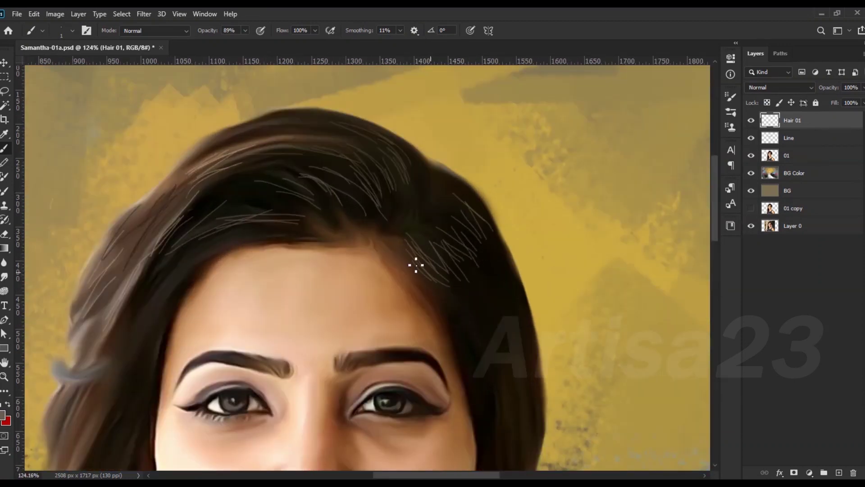
{"action": "scroll", "coordinate": [174, 299], "scroll_direction": "down", "scroll_amount": 2}
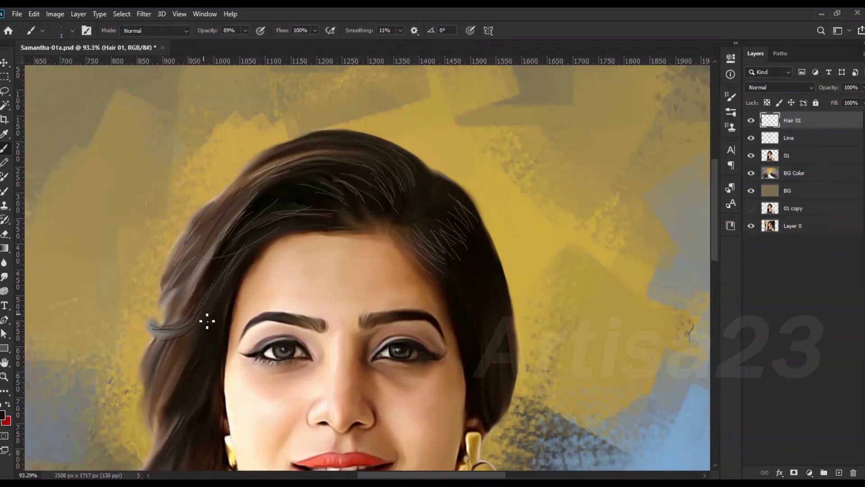
{"action": "scroll", "coordinate": [216, 253], "scroll_direction": "down", "scroll_amount": 2}
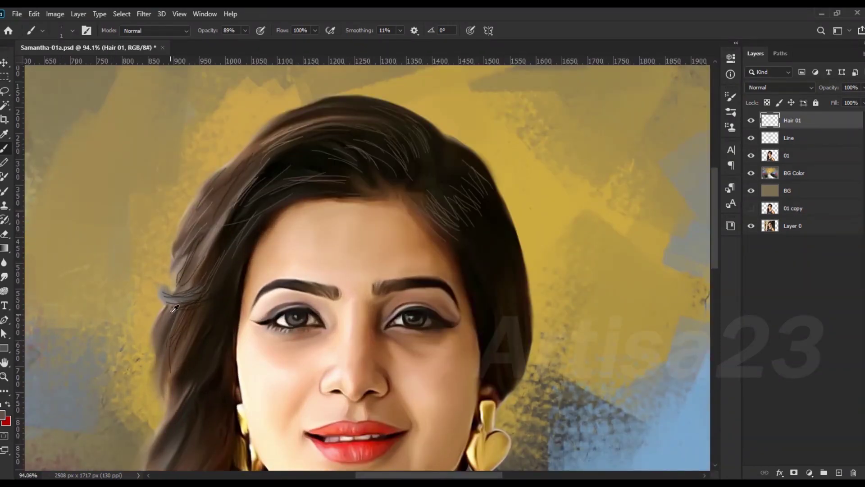
{"action": "scroll", "coordinate": [174, 309], "scroll_direction": "up", "scroll_amount": 2}
{"action": "scroll", "coordinate": [180, 289], "scroll_direction": "down", "scroll_amount": 2}
{"action": "scroll", "coordinate": [193, 252], "scroll_direction": "up", "scroll_amount": 1}
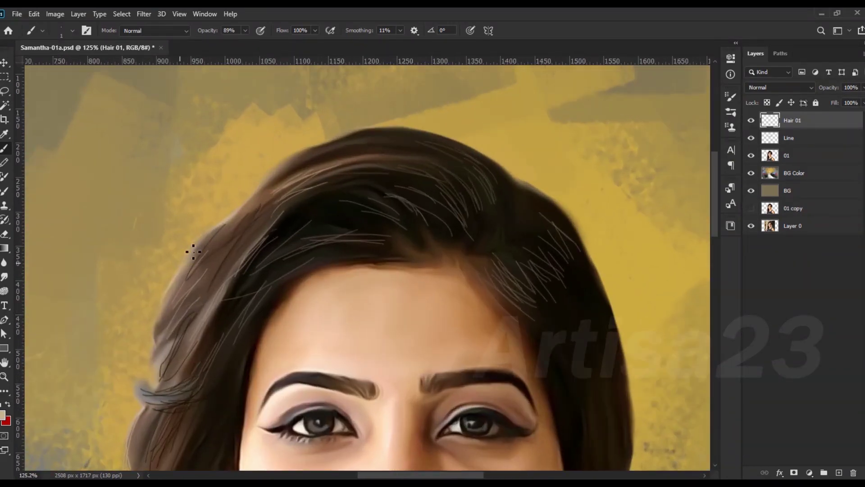
{"action": "scroll", "coordinate": [193, 251], "scroll_direction": "down", "scroll_amount": 1}
{"action": "scroll", "coordinate": [232, 203], "scroll_direction": "up", "scroll_amount": 2}
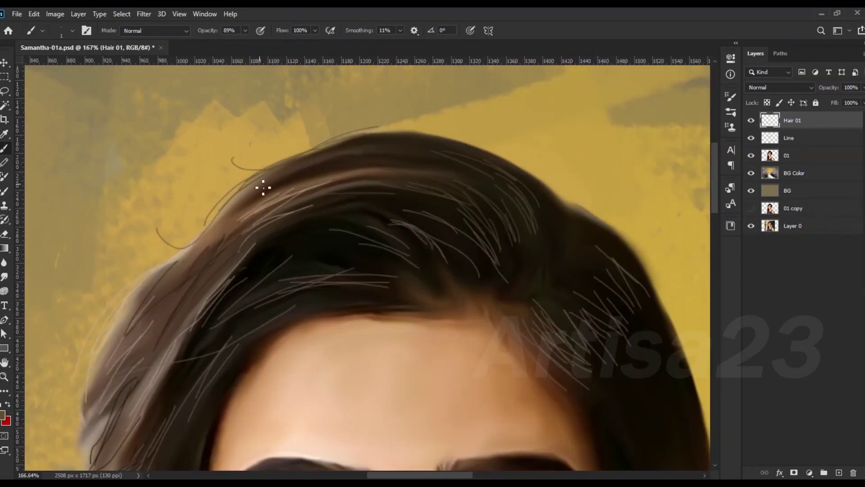
{"action": "scroll", "coordinate": [374, 180], "scroll_direction": "down", "scroll_amount": 2}
{"action": "scroll", "coordinate": [396, 144], "scroll_direction": "down", "scroll_amount": 1}
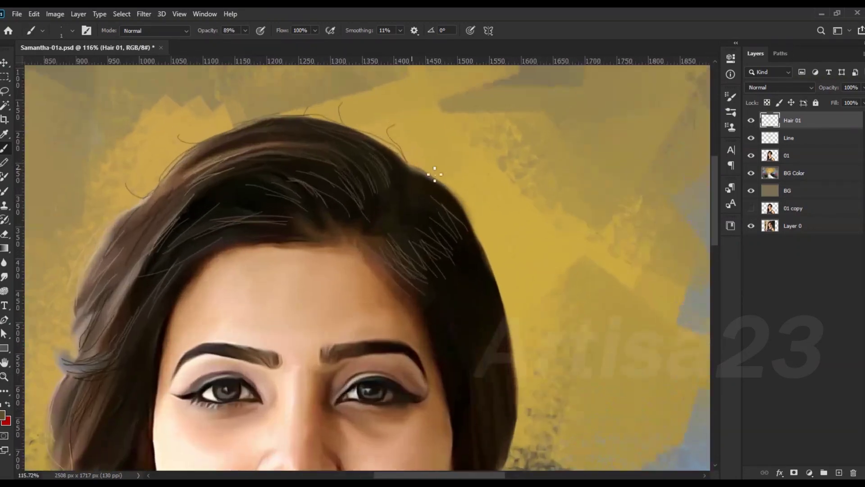
{"action": "scroll", "coordinate": [451, 149], "scroll_direction": "down", "scroll_amount": 1}
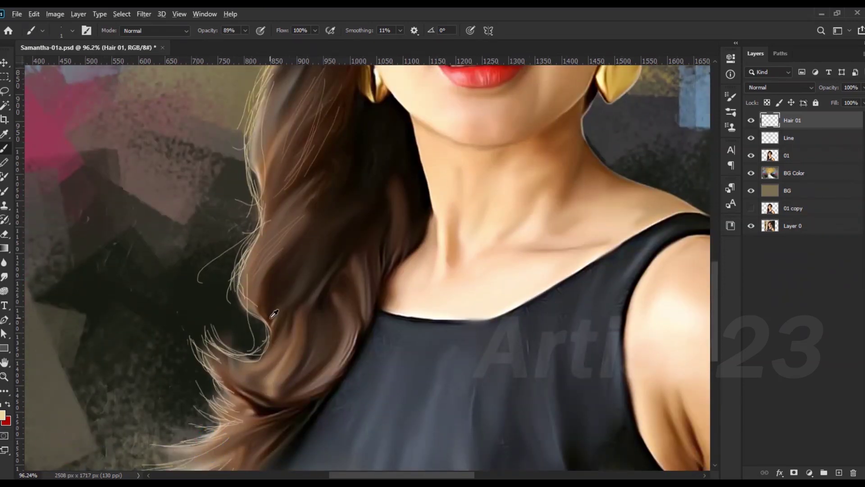
- Add loose flyaway strands beyond the hair outline around the crown
{"action": "scroll", "coordinate": [274, 314], "scroll_direction": "down", "scroll_amount": 2}
{"action": "scroll", "coordinate": [232, 354], "scroll_direction": "down", "scroll_amount": 1}
{"action": "scroll", "coordinate": [284, 386], "scroll_direction": "up", "scroll_amount": 1}
{"action": "scroll", "coordinate": [266, 391], "scroll_direction": "down", "scroll_amount": 1}
{"action": "scroll", "coordinate": [259, 402], "scroll_direction": "up", "scroll_amount": 2}
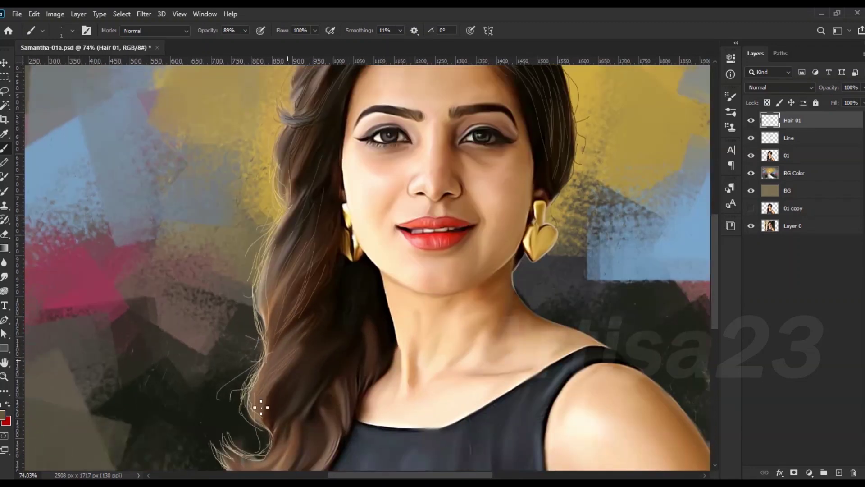
{"action": "scroll", "coordinate": [276, 352], "scroll_direction": "up", "scroll_amount": 1}
{"action": "scroll", "coordinate": [294, 351], "scroll_direction": "down", "scroll_amount": 1}
{"action": "scroll", "coordinate": [294, 351], "scroll_direction": "down", "scroll_amount": 1}
{"action": "scroll", "coordinate": [318, 381], "scroll_direction": "down", "scroll_amount": 1}
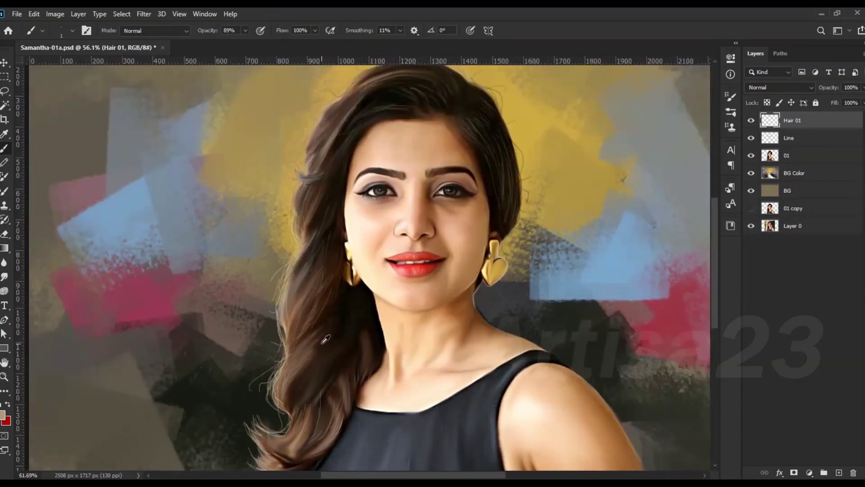
{"action": "scroll", "coordinate": [324, 342], "scroll_direction": "up", "scroll_amount": 1}
{"action": "scroll", "coordinate": [346, 310], "scroll_direction": "up", "scroll_amount": 1}
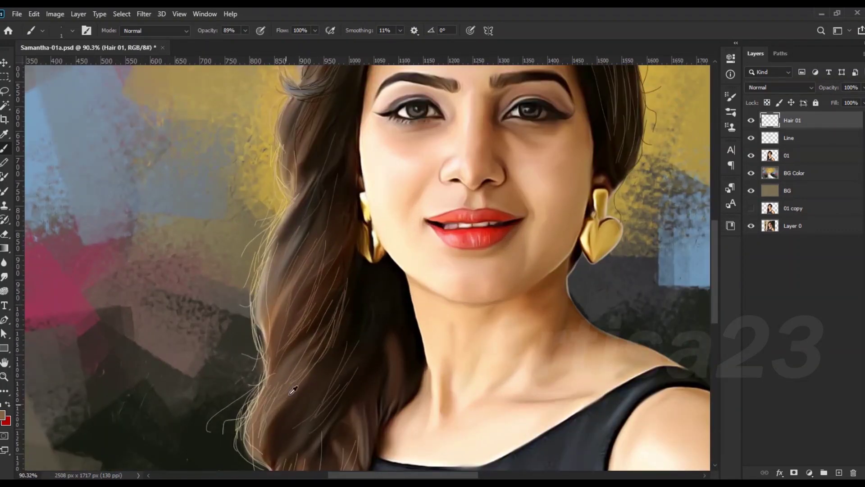
{"action": "scroll", "coordinate": [292, 434], "scroll_direction": "down", "scroll_amount": 2}
{"action": "scroll", "coordinate": [447, 218], "scroll_direction": "up", "scroll_amount": 2}
{"action": "scroll", "coordinate": [448, 226], "scroll_direction": "up", "scroll_amount": 2}
{"action": "scroll", "coordinate": [375, 147], "scroll_direction": "up", "scroll_amount": 1}
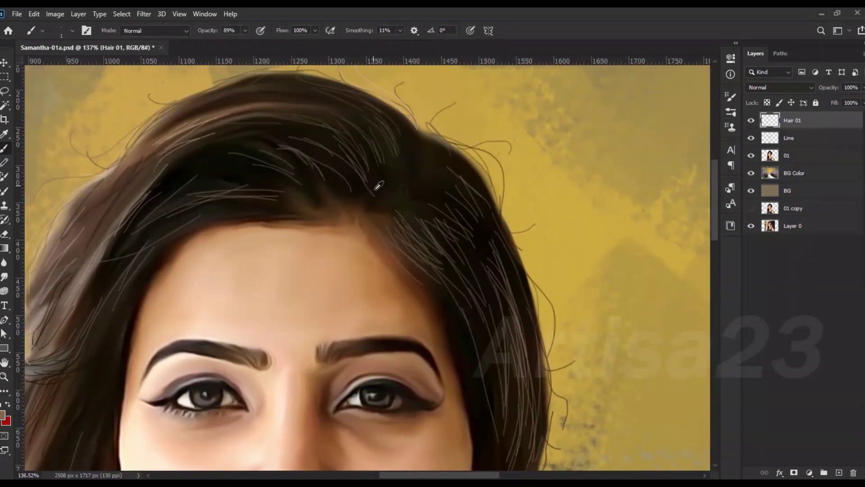
- Finish the stray strands at the temples and add a new empty layer above Hair 01
{"action": "scroll", "coordinate": [162, 159], "scroll_direction": "down", "scroll_amount": 2}
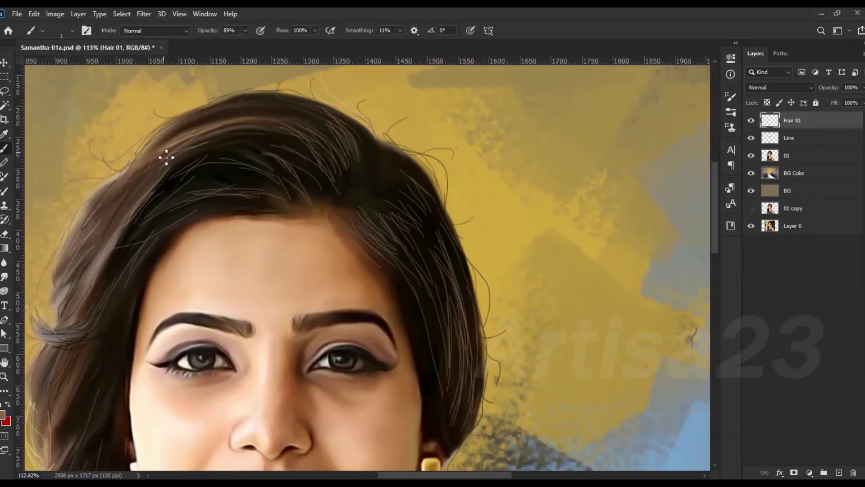
{"action": "scroll", "coordinate": [154, 284], "scroll_direction": "down", "scroll_amount": 2}
{"action": "scroll", "coordinate": [127, 296], "scroll_direction": "up", "scroll_amount": 2}
{"action": "scroll", "coordinate": [112, 214], "scroll_direction": "up", "scroll_amount": 2}
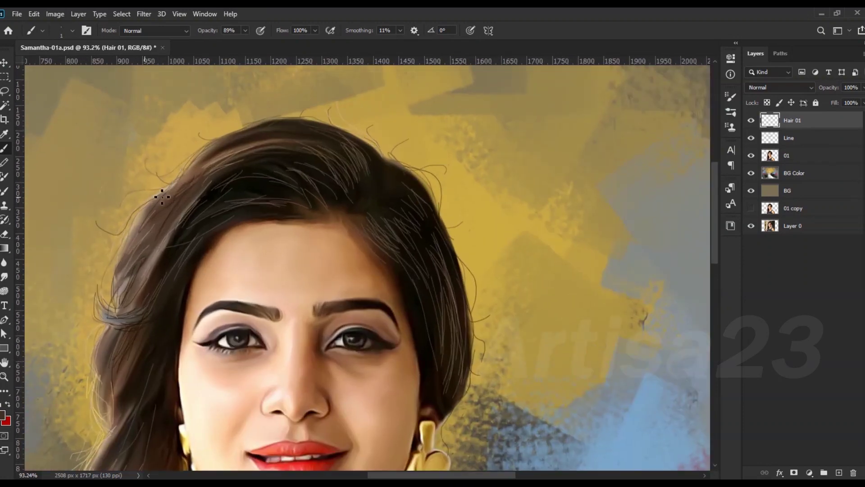
{"action": "scroll", "coordinate": [185, 188], "scroll_direction": "down", "scroll_amount": 2}
{"action": "scroll", "coordinate": [340, 216], "scroll_direction": "up", "scroll_amount": 4}
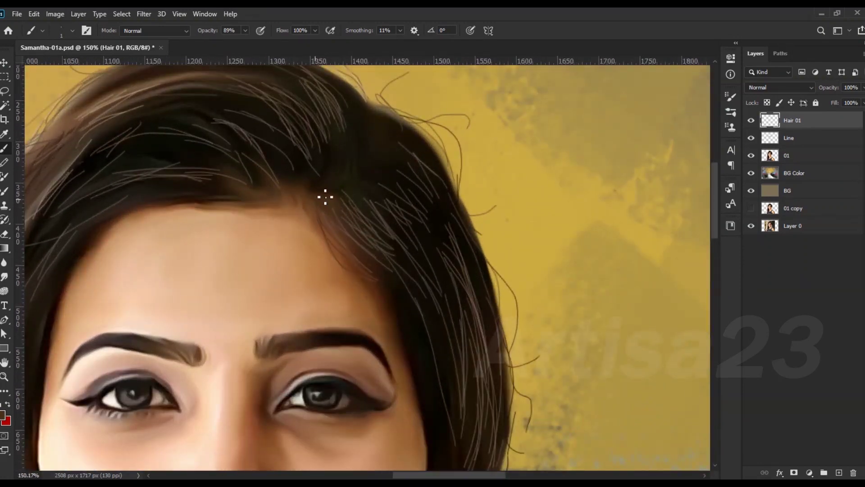
{"action": "scroll", "coordinate": [170, 208], "scroll_direction": "down", "scroll_amount": 2}
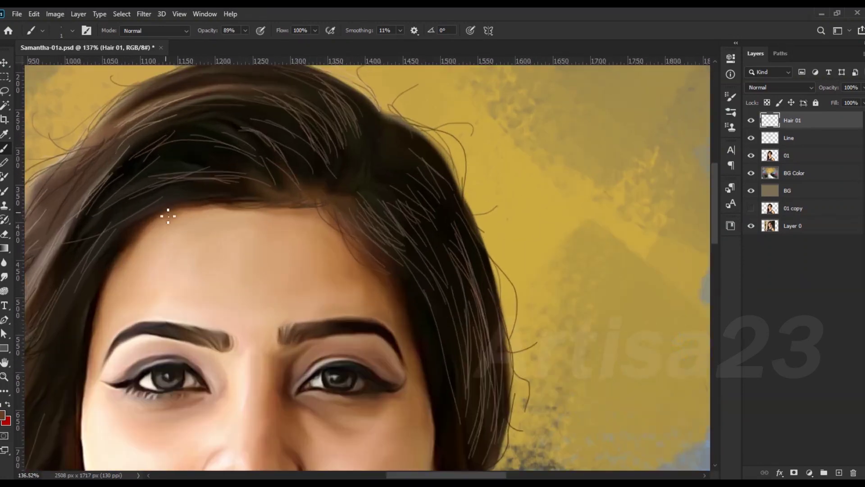
{"action": "scroll", "coordinate": [139, 260], "scroll_direction": "up", "scroll_amount": 4}
{"action": "scroll", "coordinate": [179, 208], "scroll_direction": "down", "scroll_amount": 2}
{"action": "scroll", "coordinate": [316, 288], "scroll_direction": "up", "scroll_amount": 3}
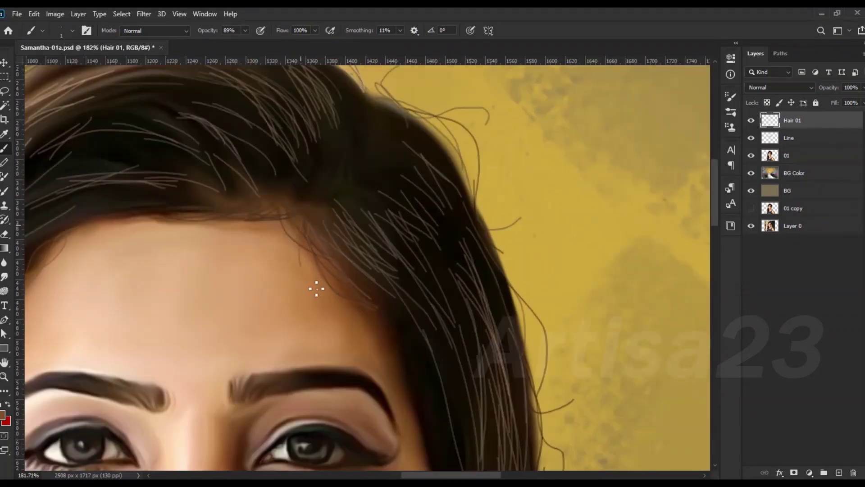
{"action": "scroll", "coordinate": [364, 288], "scroll_direction": "down", "scroll_amount": 3}
{"action": "scroll", "coordinate": [343, 270], "scroll_direction": "down", "scroll_amount": 2}
{"action": "scroll", "coordinate": [328, 247], "scroll_direction": "up", "scroll_amount": 2}
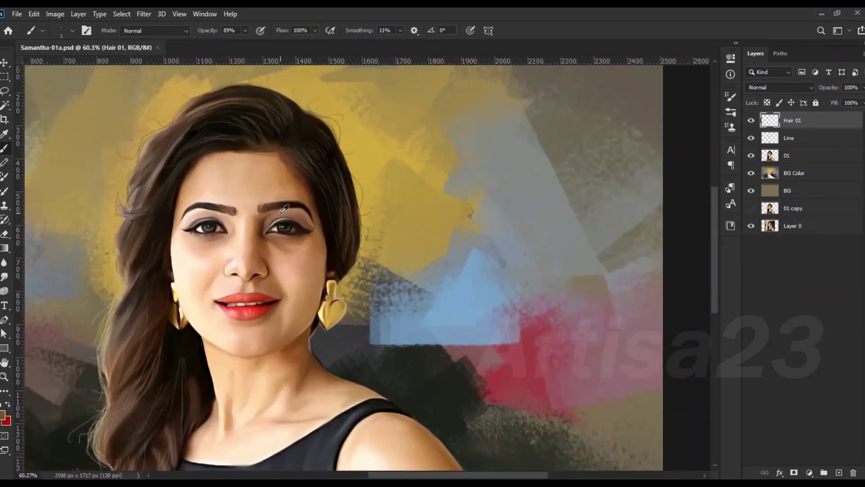
{"action": "key", "text": "ctrl+shift+alt+n"}
{"action": "type", "text": "Eyebrow hair"}
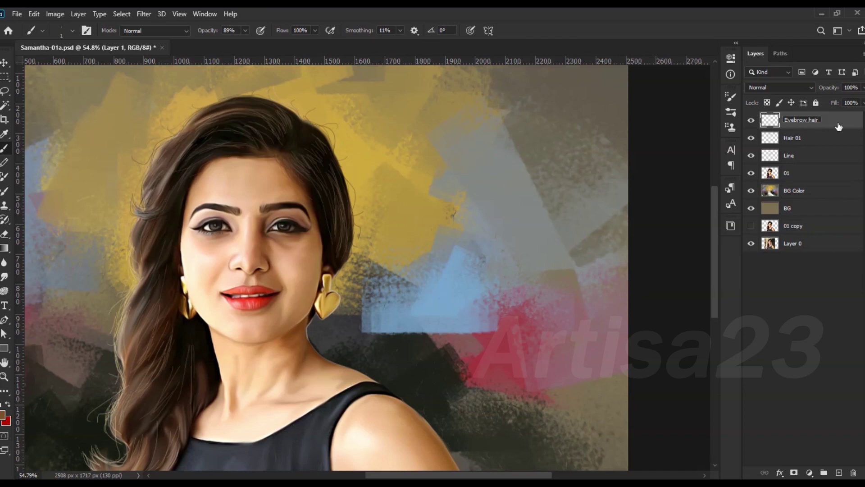
- Name the new layer Eyebrow hair and paint thin light strokes into the eyebrow
{"action": "key", "text": "Return"}
{"action": "scroll", "coordinate": [267, 225], "scroll_direction": "up", "scroll_amount": 5}
{"action": "left_click_drag", "start_coordinate": [301, 216], "coordinate": [268, 249]}
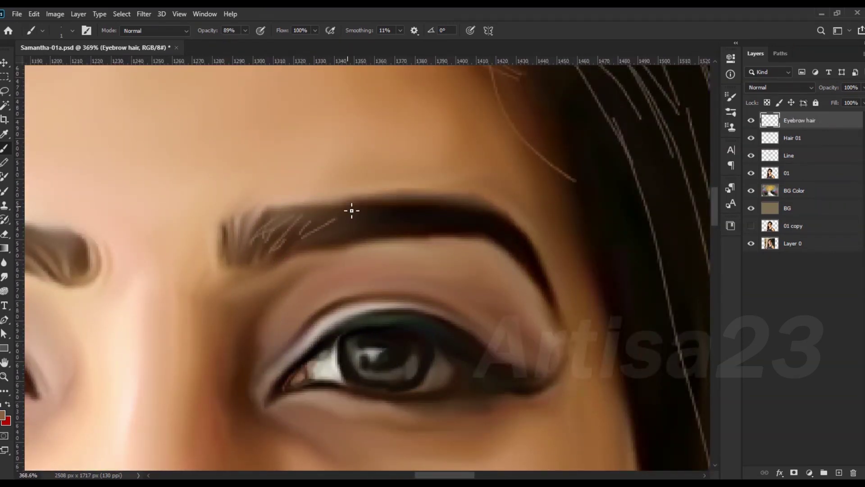
{"action": "scroll", "coordinate": [407, 216], "scroll_direction": "down", "scroll_amount": 3}
{"action": "scroll", "coordinate": [288, 241], "scroll_direction": "up", "scroll_amount": 3}
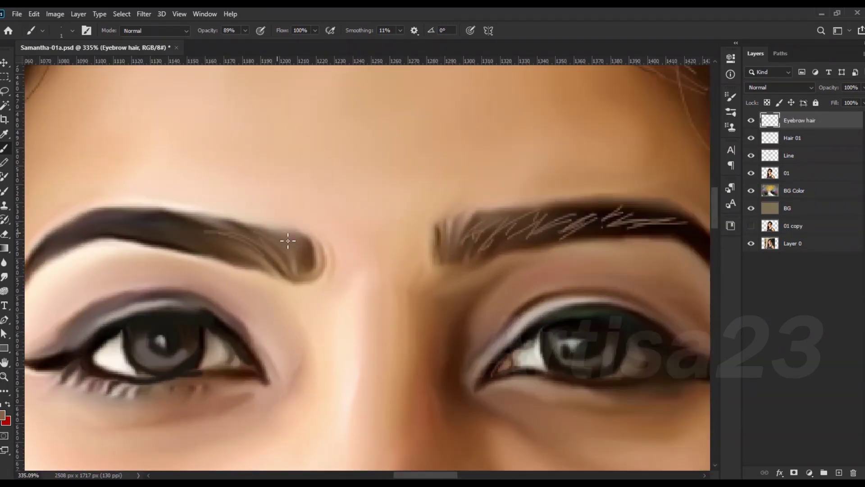
{"action": "scroll", "coordinate": [234, 256], "scroll_direction": "up", "scroll_amount": 1}
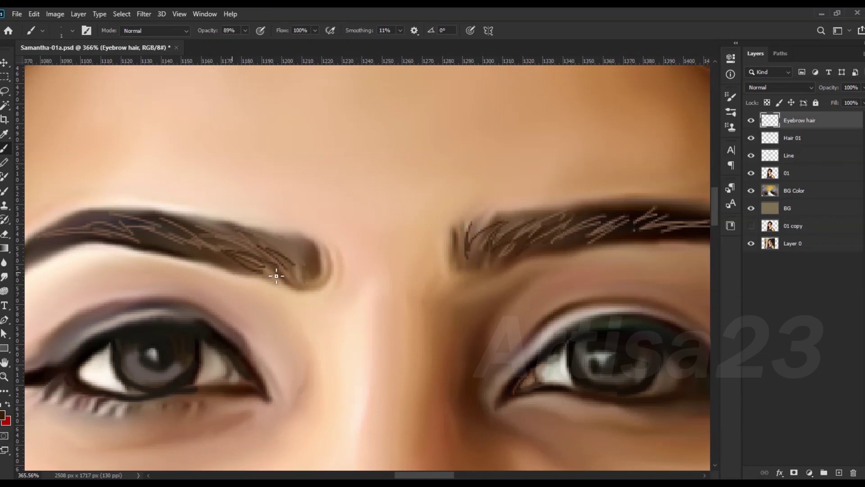
- Finish the eyebrow hair strokes and add another empty layer above Eyebrow hair
{"action": "scroll", "coordinate": [276, 276], "scroll_direction": "down", "scroll_amount": 2}
{"action": "scroll", "coordinate": [506, 208], "scroll_direction": "down", "scroll_amount": 1}
{"action": "scroll", "coordinate": [499, 251], "scroll_direction": "up", "scroll_amount": 1}
{"action": "scroll", "coordinate": [379, 220], "scroll_direction": "up", "scroll_amount": 2}
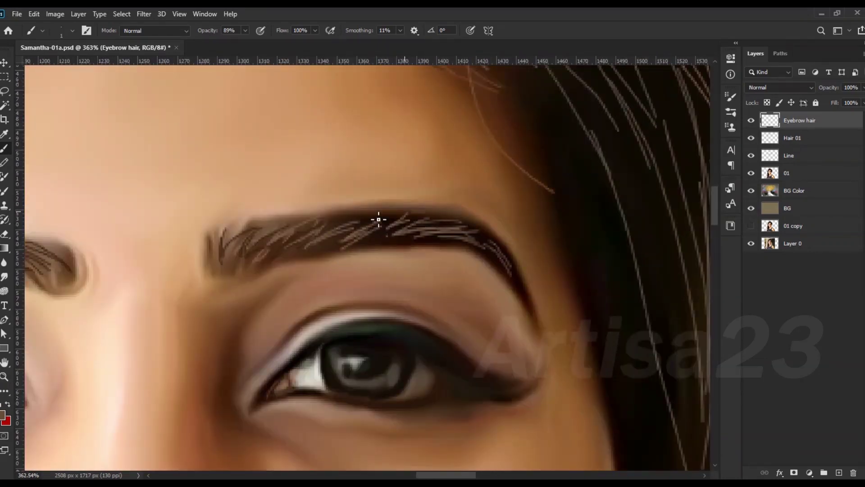
{"action": "scroll", "coordinate": [361, 223], "scroll_direction": "down", "scroll_amount": 4}
{"action": "scroll", "coordinate": [361, 223], "scroll_direction": "down", "scroll_amount": 3}
{"action": "key", "text": "ctrl+shift+alt+n"}
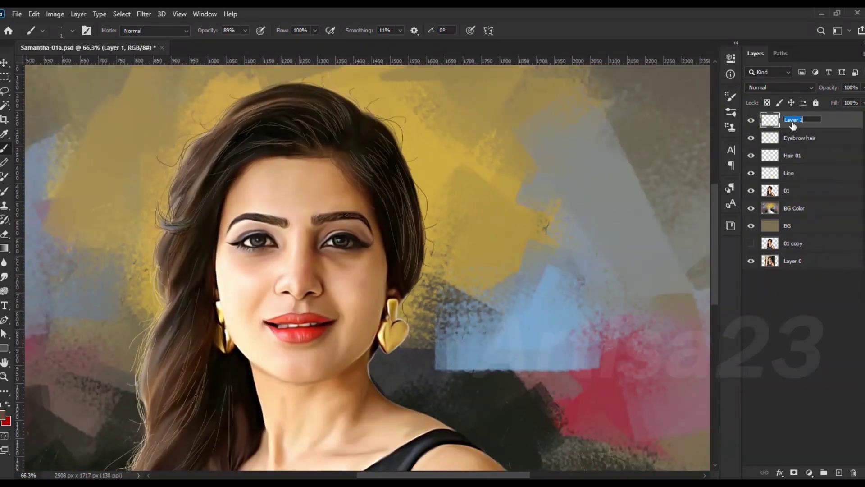
- Name the new layer 'Eyes furr Hair 01' and zoom in on the eyes
{"action": "type", "text": "01"}
{"action": "key", "text": "Return"}
{"action": "scroll", "coordinate": [280, 228], "scroll_direction": "up", "scroll_amount": 2}
{"action": "scroll", "coordinate": [257, 245], "scroll_direction": "up", "scroll_amount": 3}
{"action": "scroll", "coordinate": [258, 240], "scroll_direction": "up", "scroll_amount": 2}
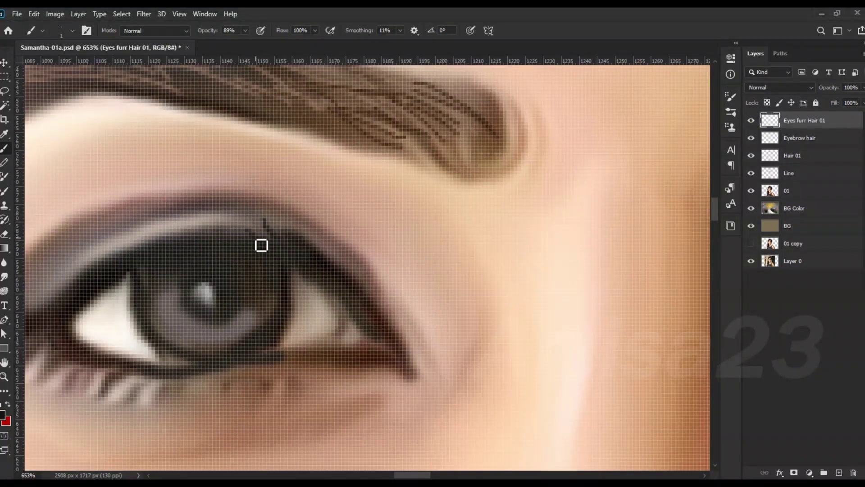
{"action": "scroll", "coordinate": [158, 253], "scroll_direction": "down", "scroll_amount": 1}
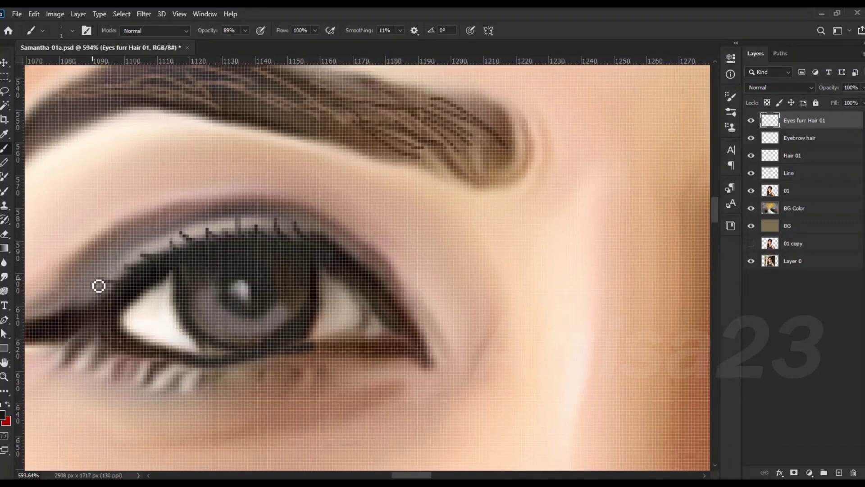
{"action": "scroll", "coordinate": [189, 264], "scroll_direction": "down", "scroll_amount": 7}
{"action": "scroll", "coordinate": [473, 236], "scroll_direction": "up", "scroll_amount": 7}
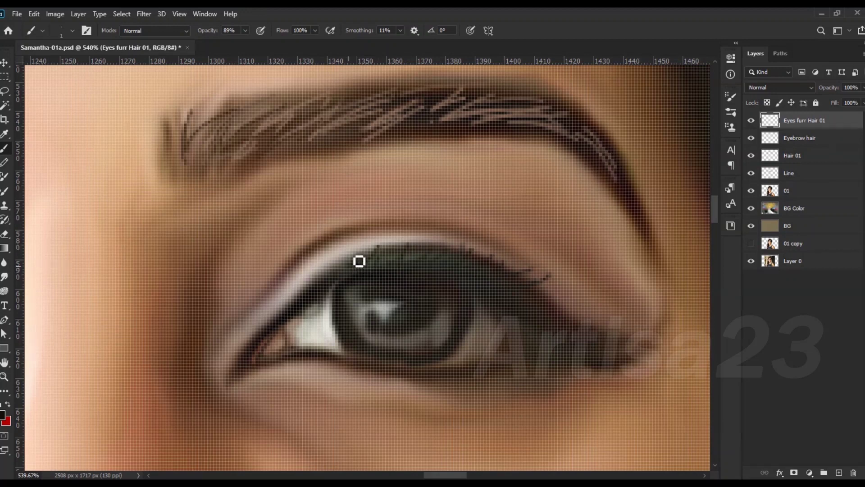
{"action": "scroll", "coordinate": [336, 283], "scroll_direction": "down", "scroll_amount": 1}
- Paint thin upper lash strokes at the outer eye and small lower lashes beneath
{"action": "left_click_drag", "start_coordinate": [479, 298], "coordinate": [513, 290]}
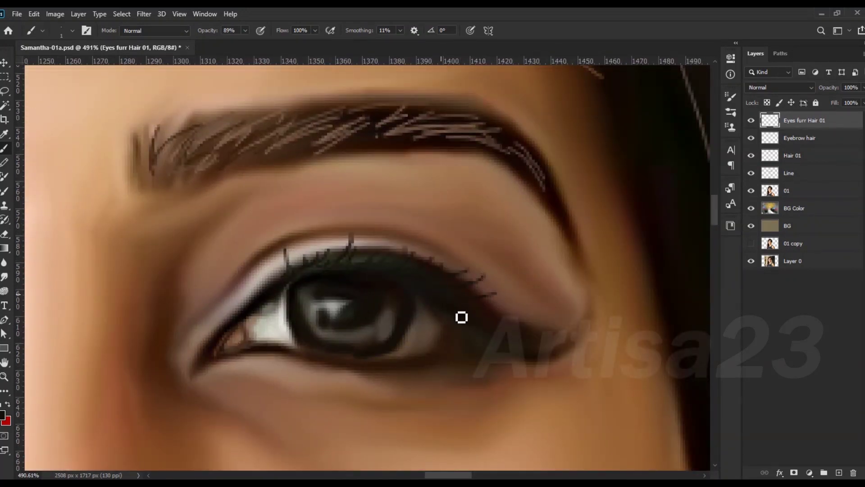
{"action": "scroll", "coordinate": [499, 337], "scroll_direction": "down", "scroll_amount": 5}
{"action": "scroll", "coordinate": [452, 342], "scroll_direction": "up", "scroll_amount": 5}
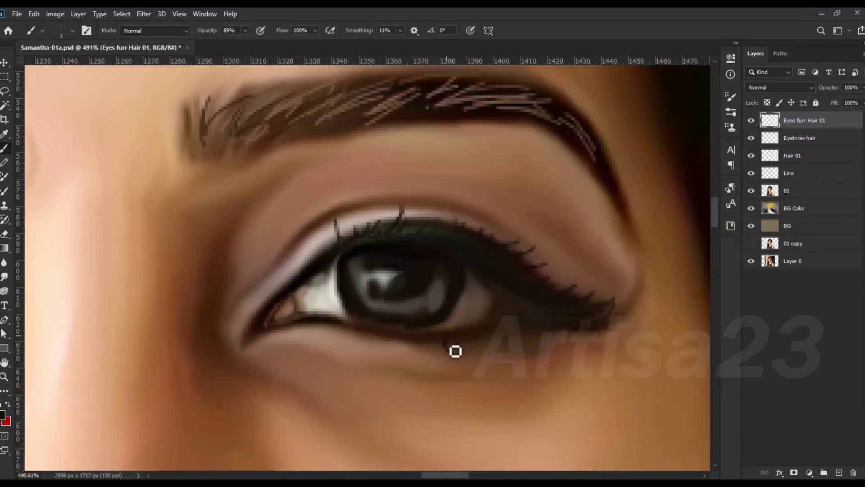
{"action": "left_click_drag", "start_coordinate": [446, 338], "coordinate": [467, 354]}
{"action": "scroll", "coordinate": [487, 344], "scroll_direction": "up", "scroll_amount": 1}
{"action": "scroll", "coordinate": [515, 317], "scroll_direction": "down", "scroll_amount": 1}
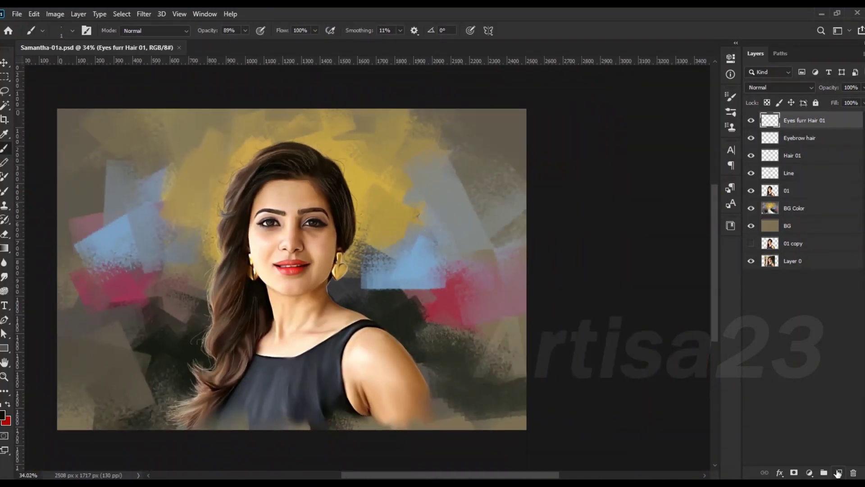
{"action": "double_click", "coordinate": [798, 120]}
- Name the layer 'Color 01' and save over the existing portrait PSD
{"action": "type", "text": "01"}
{"action": "key", "text": "Return"}
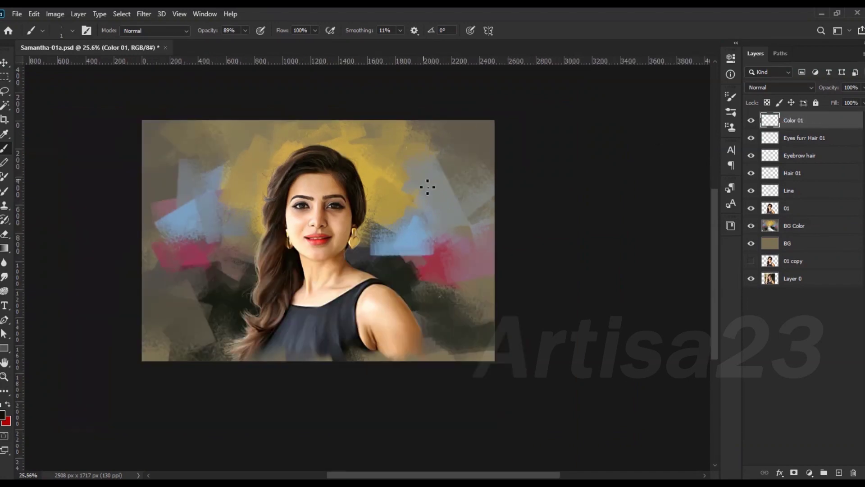
{"action": "key", "text": "ctrl+shift+s"}
{"action": "double_click", "coordinate": [143, 104]}
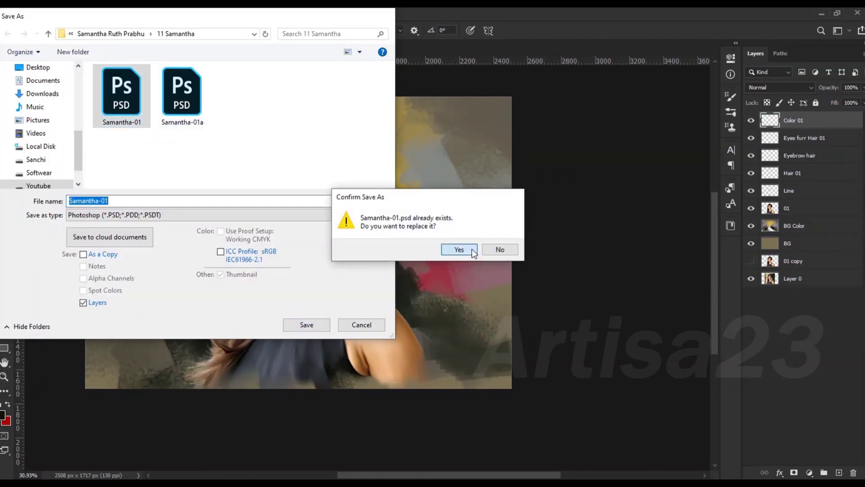
{"action": "left_click", "coordinate": [459, 250]}
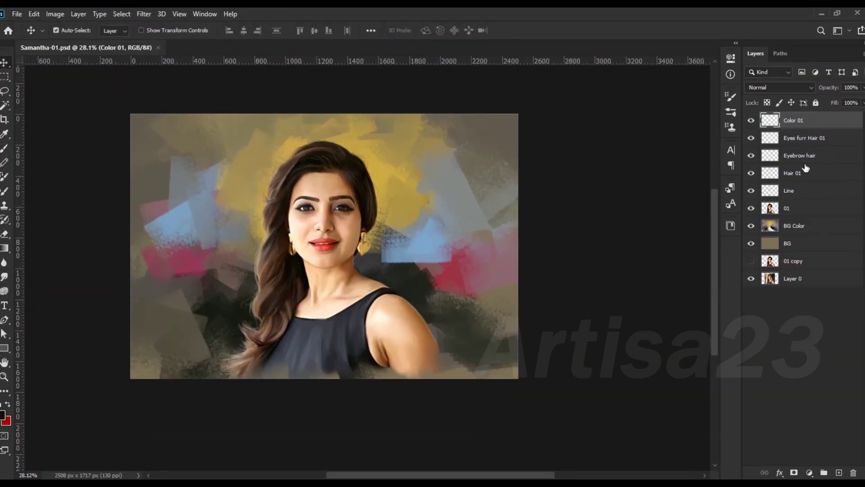
- Paint a soft red tint over the skin at about 14% brush opacity
{"action": "left_click_drag", "start_coordinate": [730, 222], "coordinate": [728, 288]}
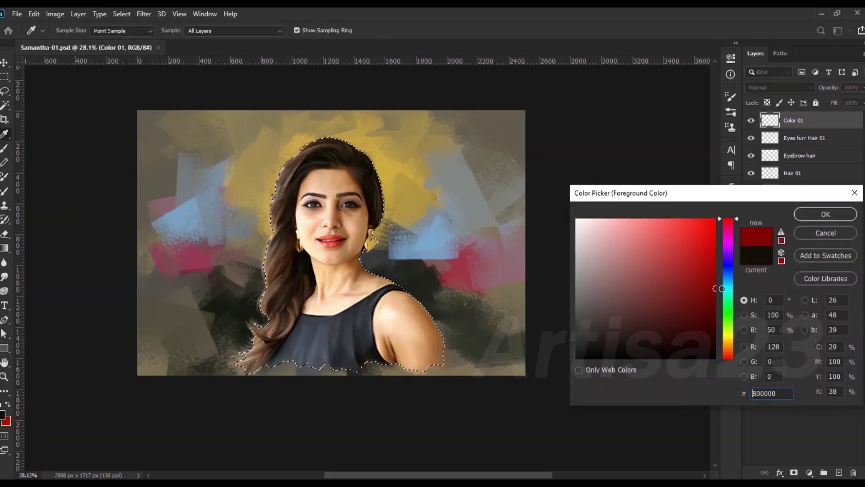
{"action": "left_click", "coordinate": [826, 214]}
{"action": "left_click", "coordinate": [245, 30]}
{"action": "left_click_drag", "start_coordinate": [213, 44], "coordinate": [246, 42]}
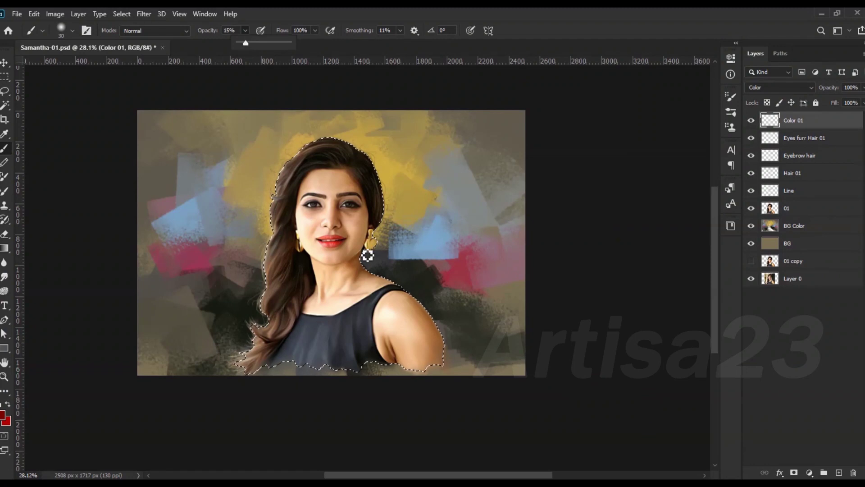
{"action": "scroll", "coordinate": [367, 251], "scroll_direction": "up", "scroll_amount": 2}
{"action": "key", "text": "bracketright"}
{"action": "key", "text": "bracketright"}
{"action": "key", "text": "bracketright"}
{"action": "key", "text": "bracketright"}
{"action": "key", "text": "bracketright"}
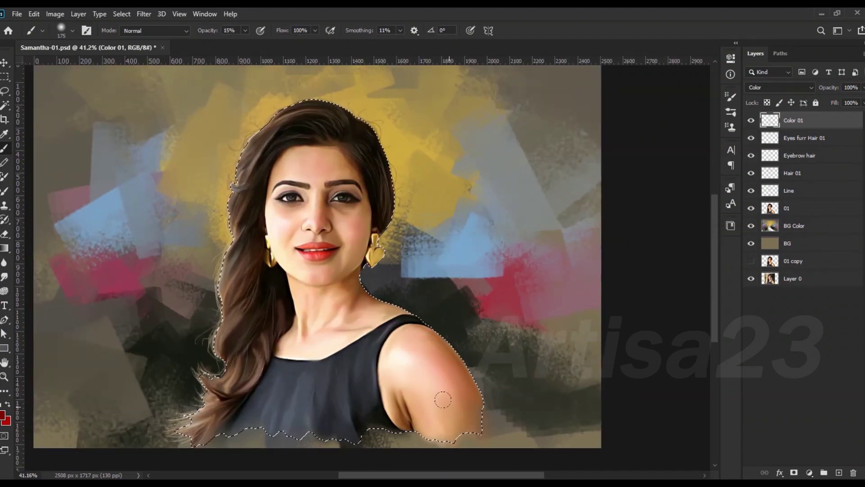
{"action": "key", "text": "bracketleft"}
{"action": "key", "text": "bracketleft"}
{"action": "key", "text": "bracketleft"}
{"action": "key", "text": "bracketright"}
{"action": "key", "text": "bracketright"}
{"action": "key", "text": "bracketright"}
- Smudge the red skin tint smooth and drop the subject selection
{"action": "key", "text": "r"}
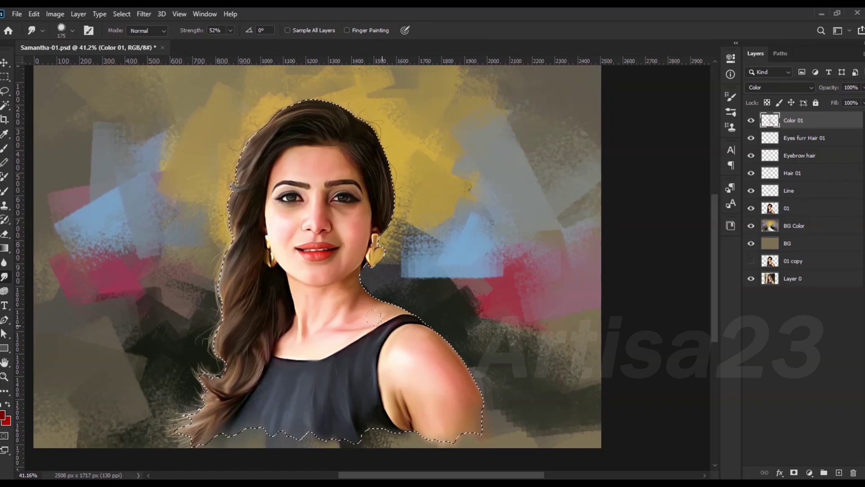
{"action": "scroll", "coordinate": [347, 243], "scroll_direction": "up", "scroll_amount": 2}
{"action": "key", "text": "bracketright"}
{"action": "key", "text": "bracketleft"}
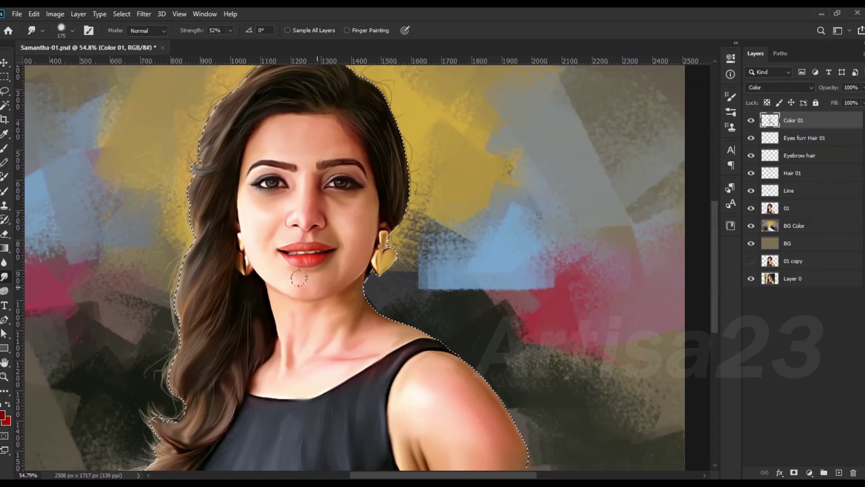
{"action": "scroll", "coordinate": [299, 278], "scroll_direction": "down", "scroll_amount": 2}
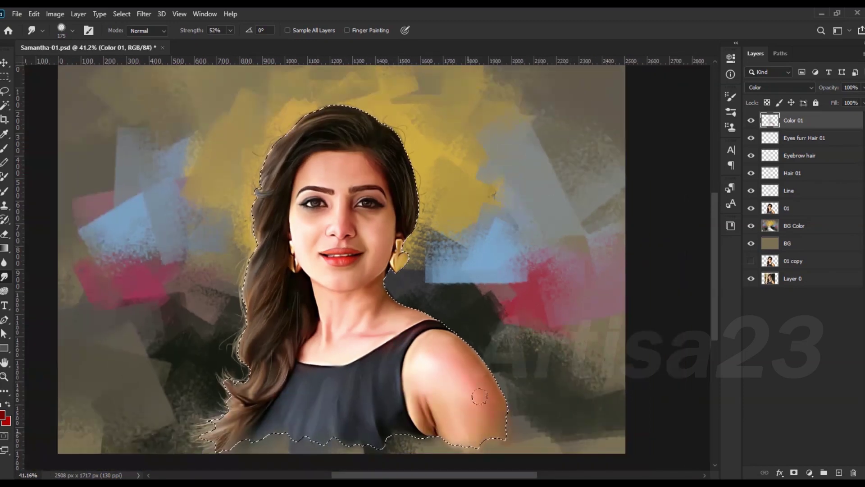
{"action": "key", "text": "ctrl+d"}
{"action": "scroll", "coordinate": [357, 338], "scroll_direction": "down", "scroll_amount": 3}
{"action": "scroll", "coordinate": [381, 235], "scroll_direction": "up", "scroll_amount": 1}
{"action": "left_click", "coordinate": [839, 473]}
{"action": "double_click", "coordinate": [794, 120]}
- Name the layer 'Color 02', pick yellow-orange, and set its blend mode to Color
{"action": "type", "text": "Color 02"}
{"action": "key", "text": "Return"}
{"action": "scroll", "coordinate": [322, 266], "scroll_direction": "up", "scroll_amount": 1}
{"action": "key", "text": "b"}
{"action": "left_click", "coordinate": [3, 416]}
{"action": "left_click", "coordinate": [728, 331]}
{"action": "left_click", "coordinate": [676, 232]}
{"action": "left_click", "coordinate": [825, 213]}
{"action": "left_click", "coordinate": [780, 87]}
{"action": "left_click", "coordinate": [766, 347]}
- Brush the yellow-orange tint over the face and shoulder
{"action": "scroll", "coordinate": [290, 180], "scroll_direction": "up", "scroll_amount": 3}
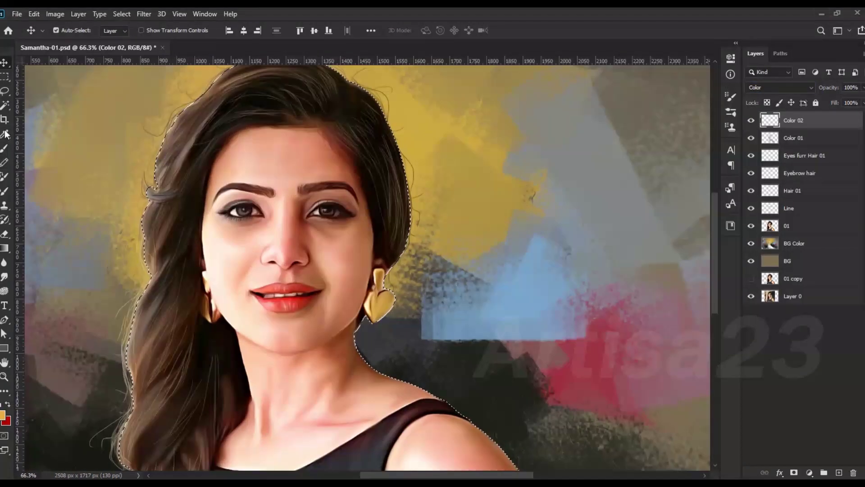
{"action": "key", "text": "bracketleft"}
{"action": "key", "text": "bracketleft"}
{"action": "key", "text": "bracketleft"}
{"action": "key", "text": "bracketleft"}
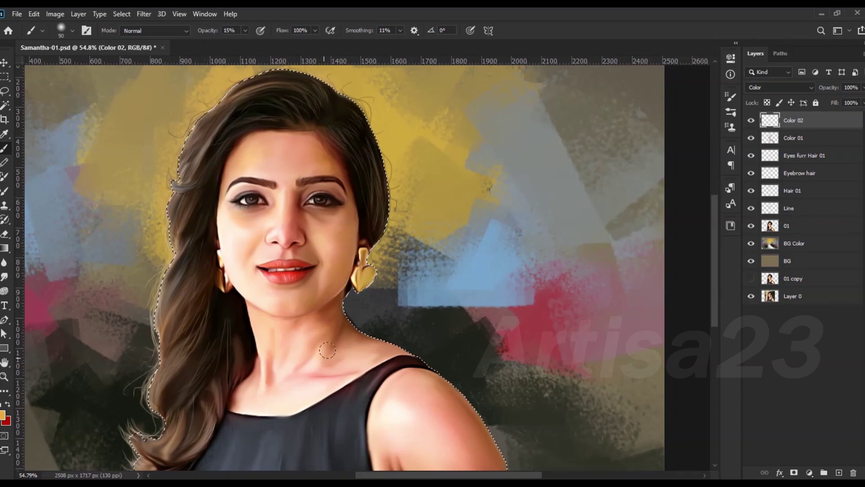
{"action": "scroll", "coordinate": [401, 344], "scroll_direction": "down", "scroll_amount": 3}
{"action": "key", "text": "bracketright"}
{"action": "key", "text": "bracketright"}
{"action": "key", "text": "bracketright"}
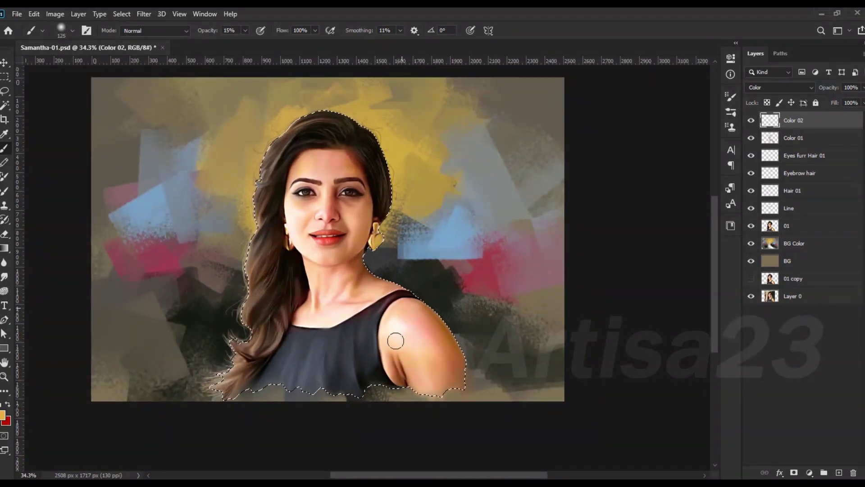
{"action": "scroll", "coordinate": [363, 259], "scroll_direction": "up", "scroll_amount": 2}
{"action": "key", "text": "bracketleft"}
{"action": "key", "text": "bracketleft"}
{"action": "key", "text": "bracketleft"}
{"action": "left_click", "coordinate": [5, 263]}
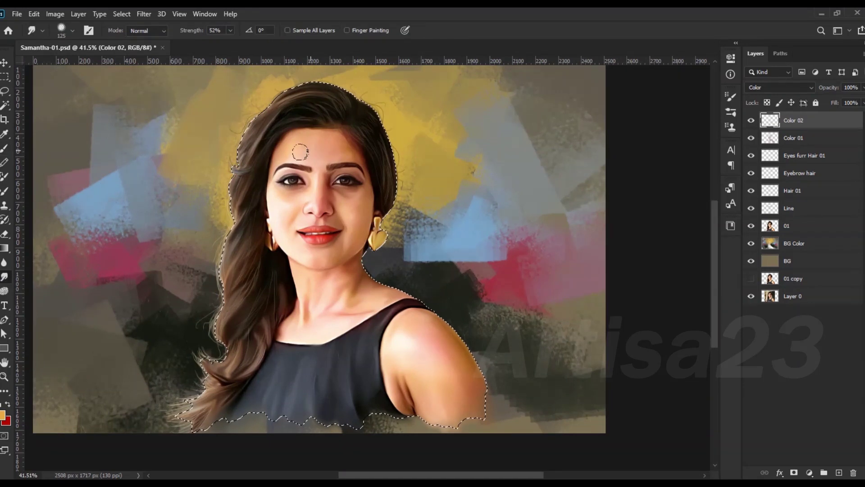
- Smudge the Color 02 tint, keeping the layer in Color blend mode
{"action": "key", "text": "bracketleft"}
{"action": "key", "text": "bracketright"}
{"action": "key", "text": "bracketright"}
{"action": "right_click", "coordinate": [794, 120]}
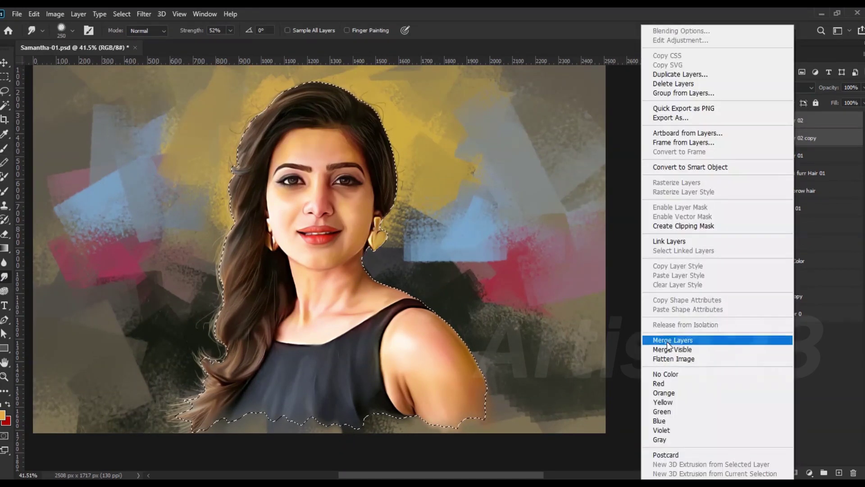
{"action": "left_click", "coordinate": [715, 340]}
{"action": "left_click", "coordinate": [780, 88]}
{"action": "left_click", "coordinate": [782, 261]}
- Review Color Balance, lower Color 02's fill to 82%, deselect and save
{"action": "left_click", "coordinate": [55, 14]}
{"action": "left_click", "coordinate": [230, 119]}
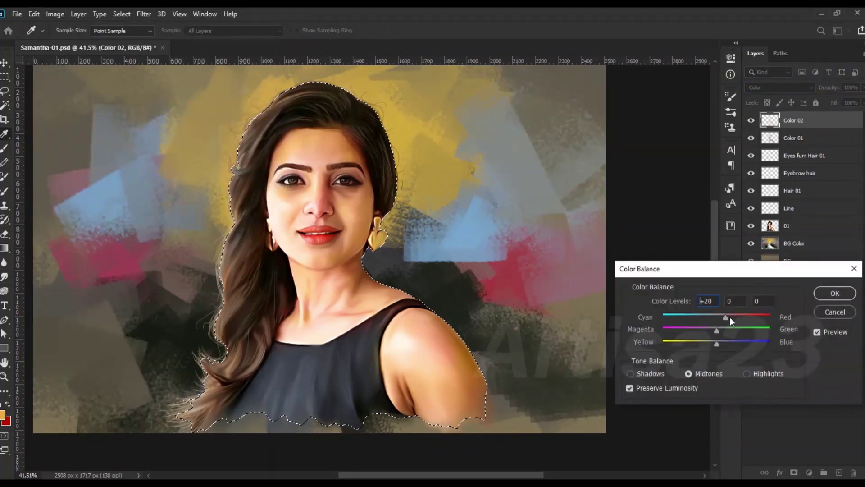
{"action": "left_click", "coordinate": [832, 289]}
{"action": "left_click_drag", "start_coordinate": [861, 113], "coordinate": [852, 112]}
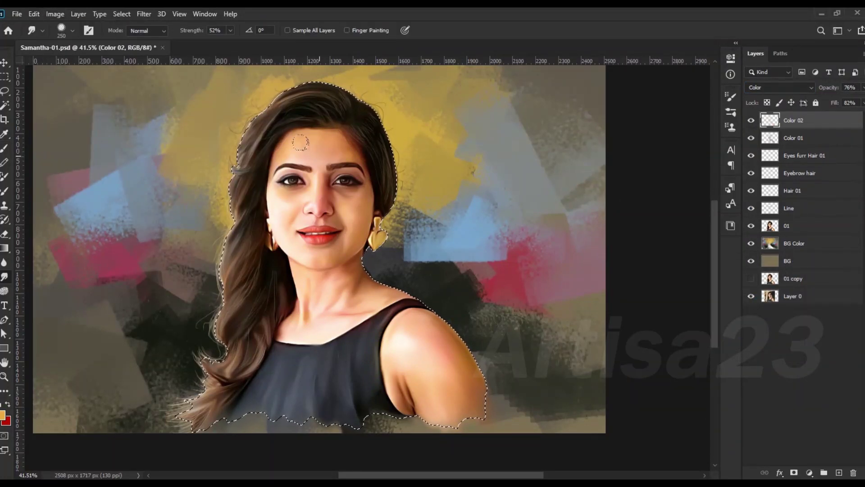
{"action": "key", "text": "ctrl+d"}
{"action": "key", "text": "ctrl+s"}
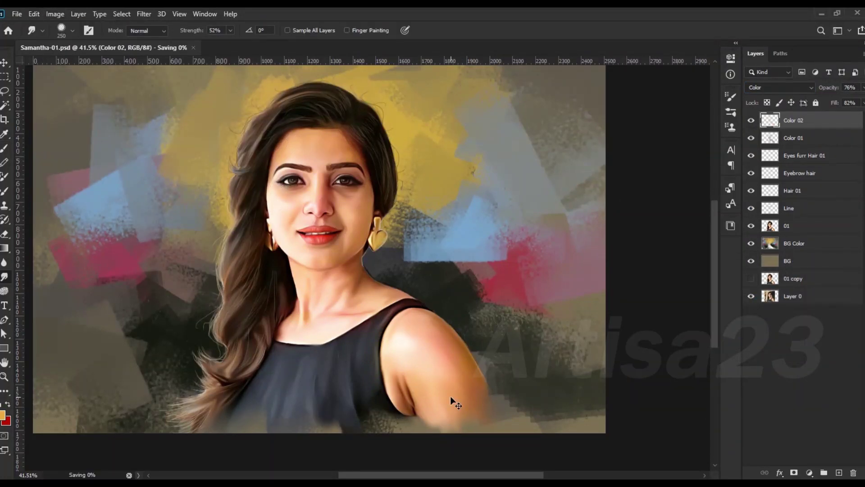
{"action": "scroll", "coordinate": [315, 190], "scroll_direction": "up", "scroll_amount": 2}
{"action": "left_click", "coordinate": [787, 225]}
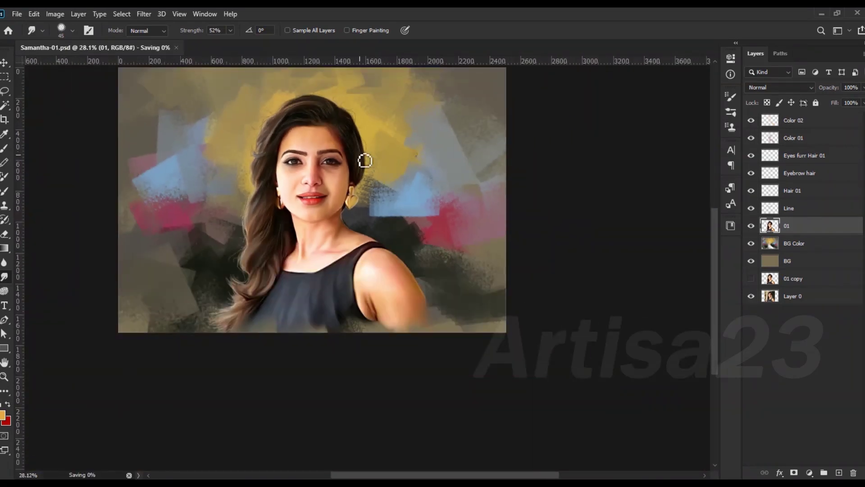
- Add a new Lips layer and paint the upper and lower lips dark red
{"action": "key", "text": "ctrl+shift+alt+n"}
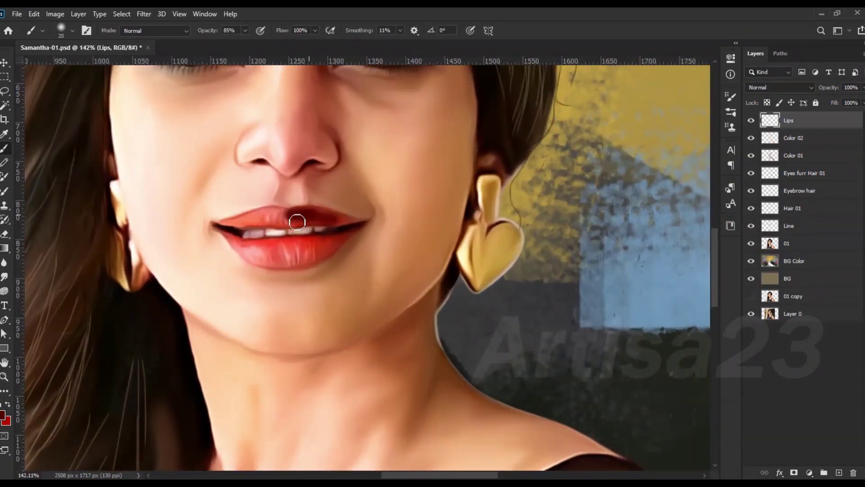
{"action": "left_click_drag", "start_coordinate": [297, 222], "coordinate": [244, 225]}
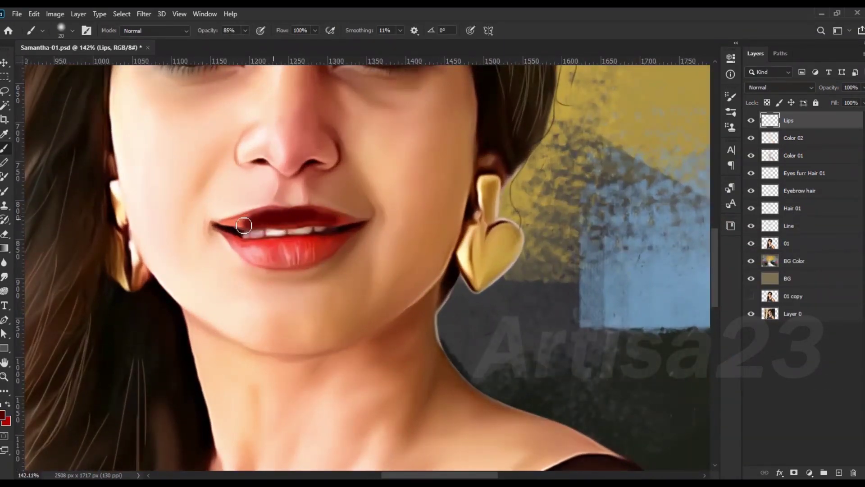
{"action": "key", "text": "bracketright"}
{"action": "mouse_move", "coordinate": [352, 240]}
{"action": "left_mouse_down"}
{"action": "mouse_move", "coordinate": [252, 245]}
{"action": "mouse_move", "coordinate": [303, 258]}
{"action": "mouse_move", "coordinate": [236, 240]}
{"action": "left_mouse_up"}
{"action": "key", "text": "bracketleft"}
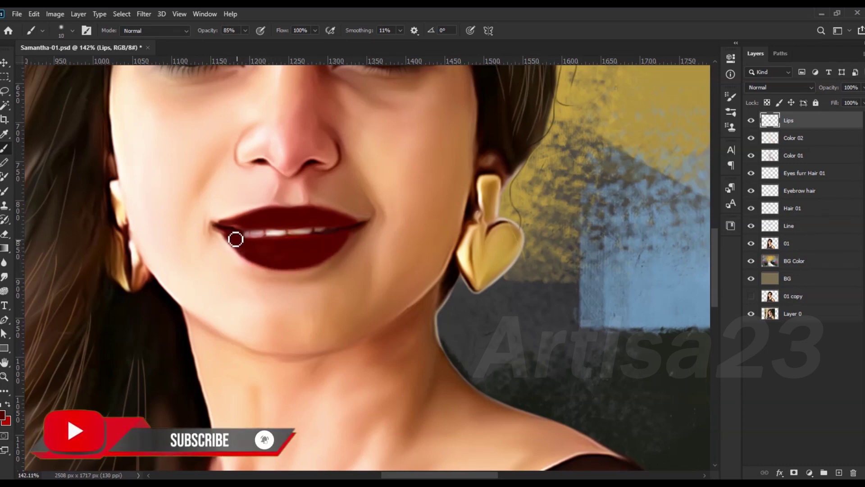
{"action": "scroll", "coordinate": [239, 244], "scroll_direction": "down", "scroll_amount": 5}
- Set the Lips layer to Soft Light and shift the lip hue via Hue/Saturation
{"action": "left_click", "coordinate": [779, 87]}
{"action": "left_click", "coordinate": [766, 114]}
{"action": "key", "text": "v"}
{"action": "left_click", "coordinate": [55, 14]}
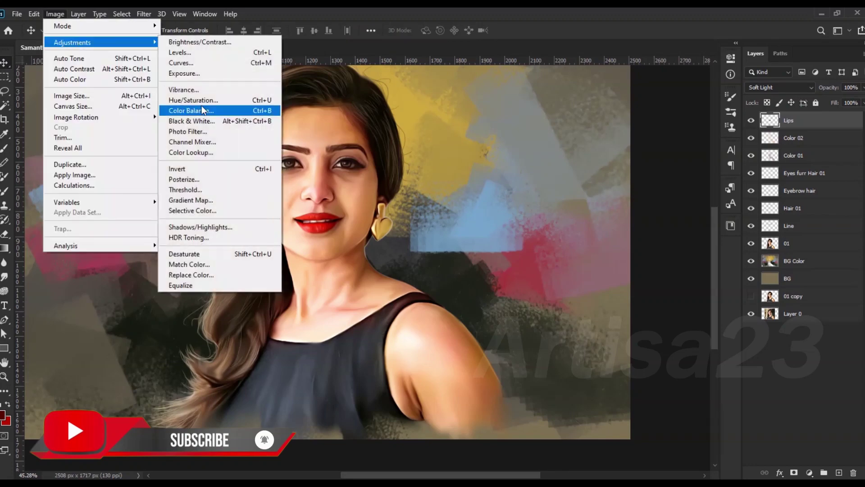
{"action": "left_click", "coordinate": [201, 104]}
{"action": "left_click_drag", "start_coordinate": [721, 341], "coordinate": [689, 340]}
{"action": "left_click", "coordinate": [831, 296]}
- Lower the Lips layer to 72% opacity and 74% fill, resetting colours to black and white
{"action": "left_click_drag", "start_coordinate": [853, 119], "coordinate": [842, 119]}
{"action": "key", "text": "shift+7"}
{"action": "key", "text": "shift+4"}
{"action": "scroll", "coordinate": [282, 210], "scroll_direction": "down", "scroll_amount": 2}
{"action": "key", "text": "d"}
{"action": "scroll", "coordinate": [315, 161], "scroll_direction": "up", "scroll_amount": 1}
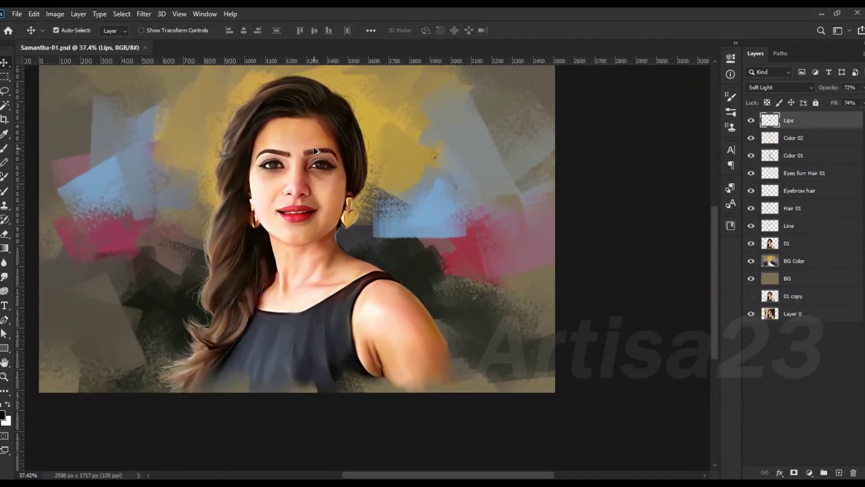
{"action": "scroll", "coordinate": [315, 161], "scroll_direction": "down", "scroll_amount": 1}
{"action": "left_click", "coordinate": [840, 472]}
{"action": "type", "text": "Color03"}
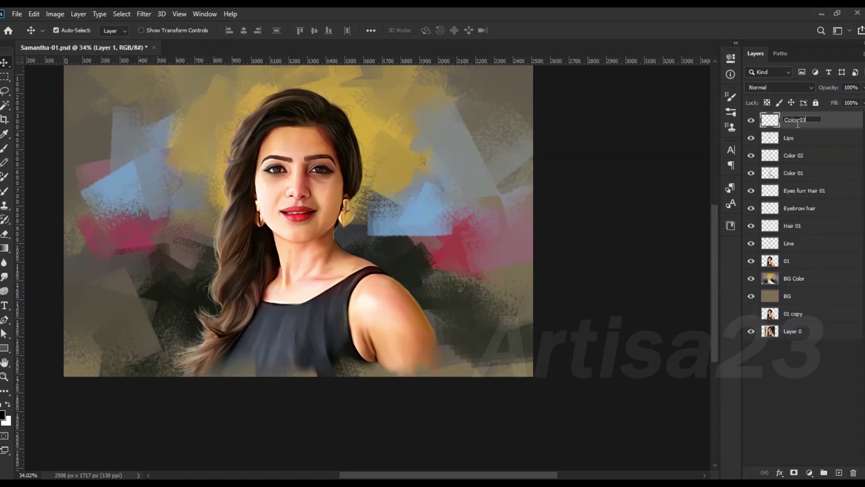
- Name the layer 'Color 03', choose blue, and blend it in Color mode
{"action": "key", "text": "Return"}
{"action": "left_click", "coordinate": [770, 261], "text": "ctrl"}
{"action": "key", "text": "b"}
{"action": "left_click", "coordinate": [2, 415]}
{"action": "left_click", "coordinate": [825, 213]}
{"action": "left_click", "coordinate": [780, 87]}
{"action": "left_click", "coordinate": [761, 345]}
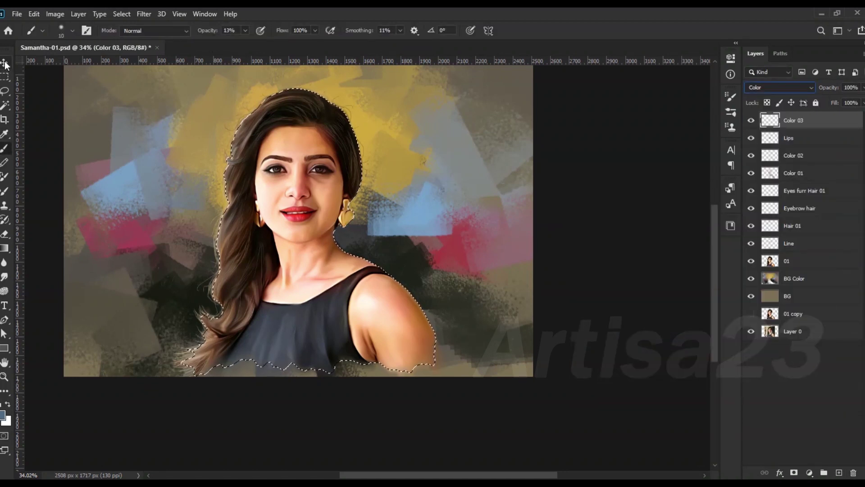
- Paint a bluish-grey tint under the eyes and over the chin, jaw and neck
{"action": "key", "text": "v"}
{"action": "scroll", "coordinate": [329, 118], "scroll_direction": "up", "scroll_amount": 2}
{"action": "left_click", "coordinate": [5, 149]}
{"action": "scroll", "coordinate": [257, 171], "scroll_direction": "up", "scroll_amount": 2}
{"action": "mouse_move", "coordinate": [316, 199]}
{"action": "left_mouse_down"}
{"action": "mouse_move", "coordinate": [263, 240]}
{"action": "mouse_move", "coordinate": [349, 298]}
{"action": "left_mouse_up"}
{"action": "key", "text": "bracketright"}
{"action": "left_click_drag", "start_coordinate": [286, 330], "coordinate": [312, 369]}
{"action": "scroll", "coordinate": [311, 370], "scroll_direction": "down", "scroll_amount": 3}
{"action": "key", "text": "bracketright"}
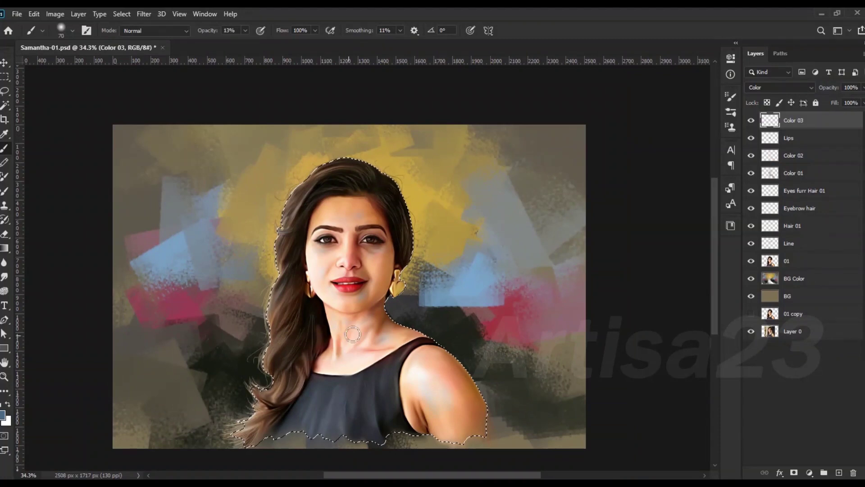
{"action": "scroll", "coordinate": [353, 247], "scroll_direction": "up", "scroll_amount": 1}
{"action": "scroll", "coordinate": [387, 199], "scroll_direction": "up", "scroll_amount": 1}
- Smudge the blue-grey tint with a large brush and remove the selection
{"action": "left_click", "coordinate": [4, 276]}
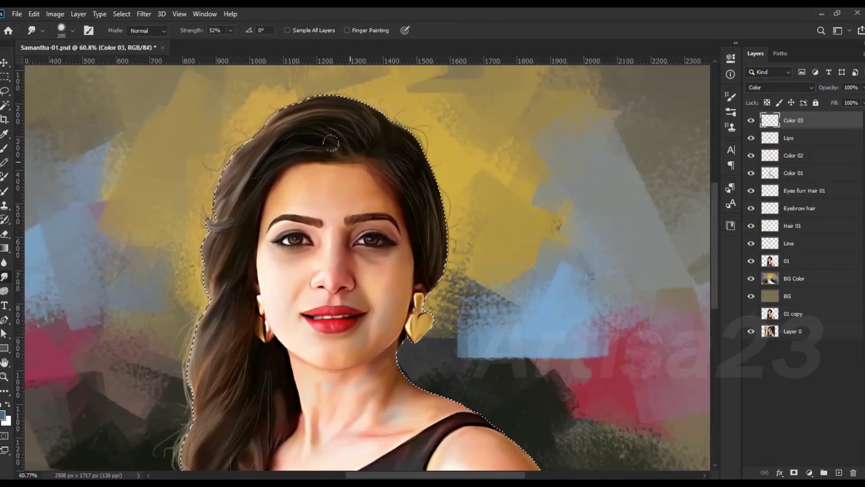
{"action": "scroll", "coordinate": [354, 153], "scroll_direction": "down", "scroll_amount": 1}
{"action": "key", "text": "bracketright"}
{"action": "key", "text": "bracketright"}
{"action": "key", "text": "bracketright"}
{"action": "scroll", "coordinate": [358, 318], "scroll_direction": "down", "scroll_amount": 1}
{"action": "scroll", "coordinate": [449, 377], "scroll_direction": "down", "scroll_amount": 1}
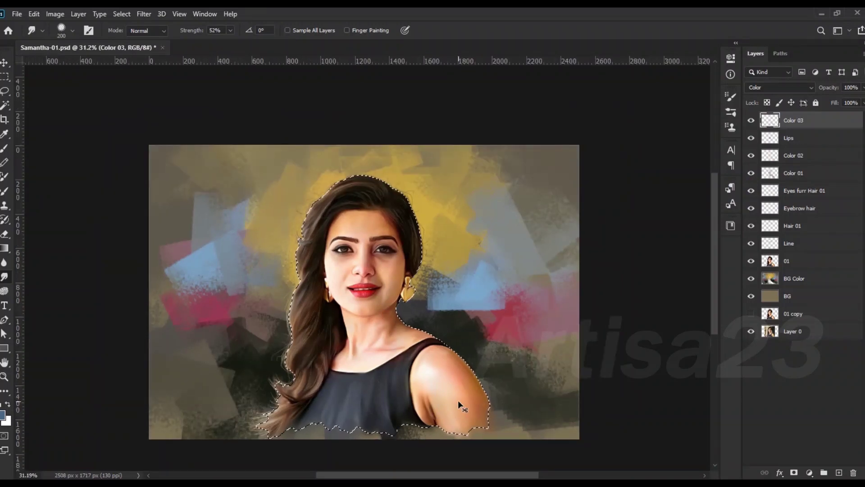
{"action": "key", "text": "ctrl+d"}
{"action": "left_click", "coordinate": [839, 474]}
{"action": "double_click", "coordinate": [794, 120]}
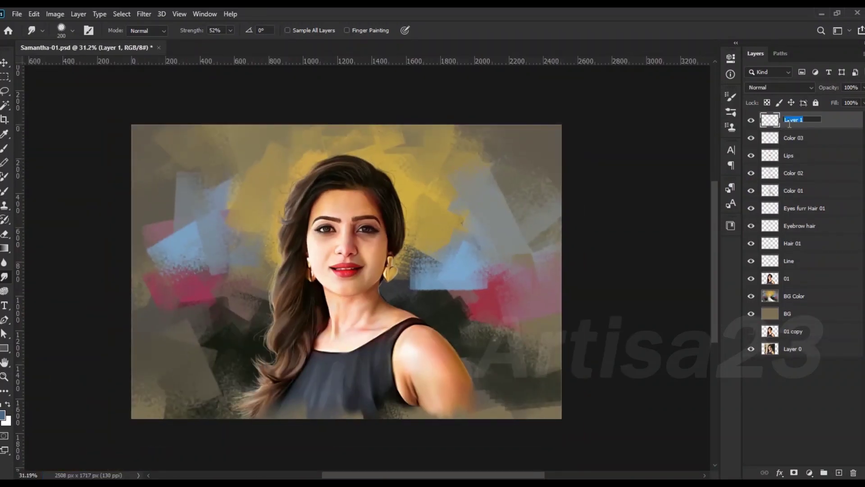
- Paint warm orange over the hair, face and shoulder
{"action": "left_click_drag", "start_coordinate": [719, 264], "coordinate": [720, 351]}
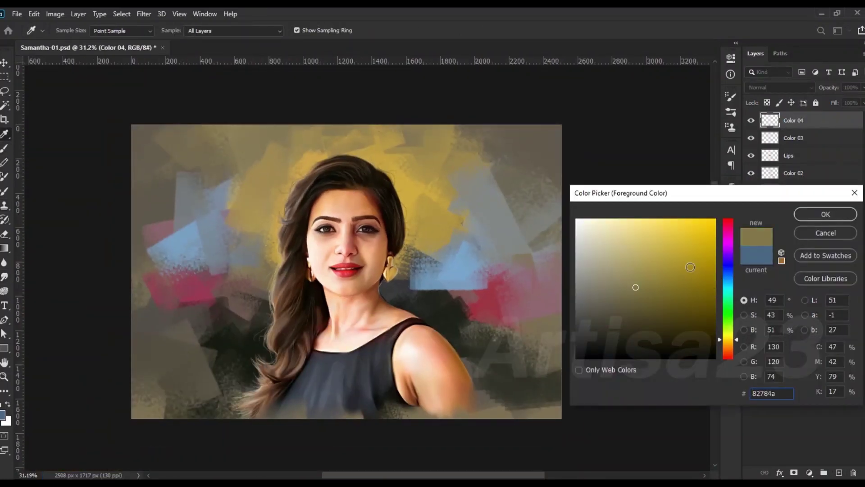
{"action": "key", "text": "Return"}
{"action": "left_click_drag", "start_coordinate": [245, 30], "coordinate": [270, 44]}
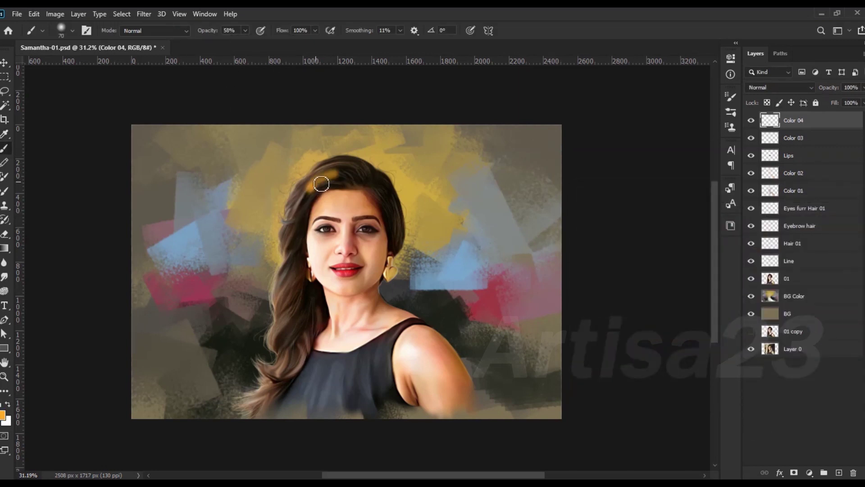
{"action": "key", "text": "bracketright"}
{"action": "key", "text": "bracketright"}
{"action": "key", "text": "bracketright"}
{"action": "mouse_move", "coordinate": [311, 195]}
{"action": "left_mouse_down"}
{"action": "mouse_move", "coordinate": [361, 173]}
{"action": "mouse_move", "coordinate": [366, 315]}
{"action": "mouse_move", "coordinate": [361, 198]}
{"action": "mouse_move", "coordinate": [298, 315]}
{"action": "mouse_move", "coordinate": [275, 383]}
{"action": "mouse_move", "coordinate": [351, 316]}
{"action": "left_mouse_up"}
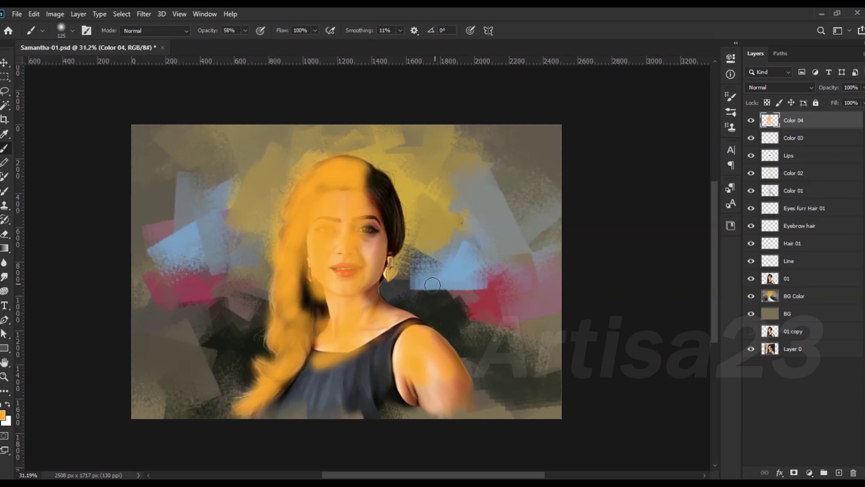
- Set the orange layer to Overlay, erase the excess and smudge it smooth
{"action": "left_click", "coordinate": [779, 87]}
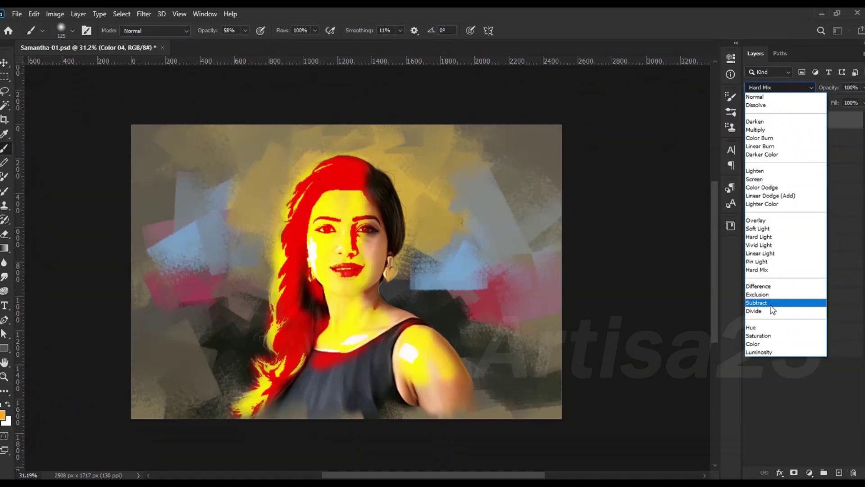
{"action": "left_click", "coordinate": [774, 220]}
{"action": "key", "text": "e"}
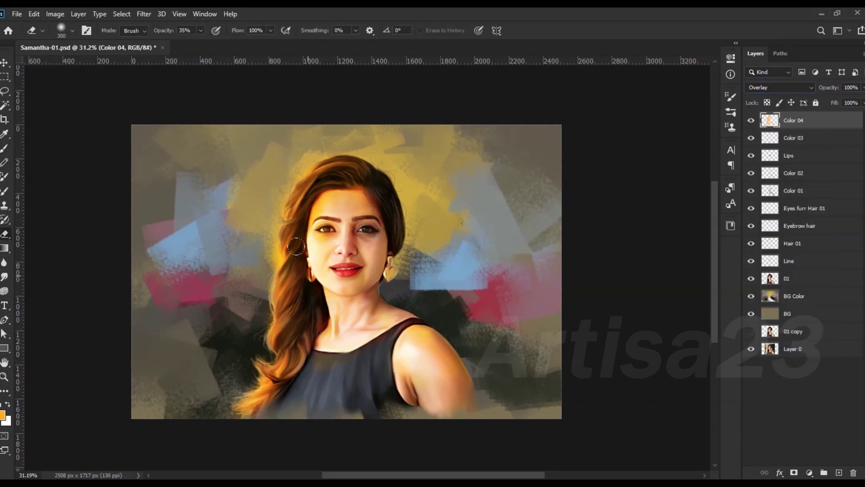
{"action": "left_click", "coordinate": [7, 278]}
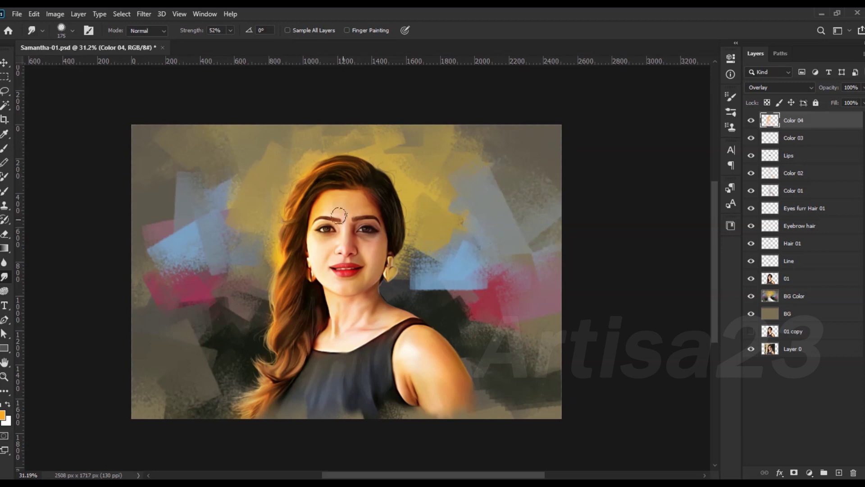
{"action": "scroll", "coordinate": [356, 221], "scroll_direction": "up", "scroll_amount": 2}
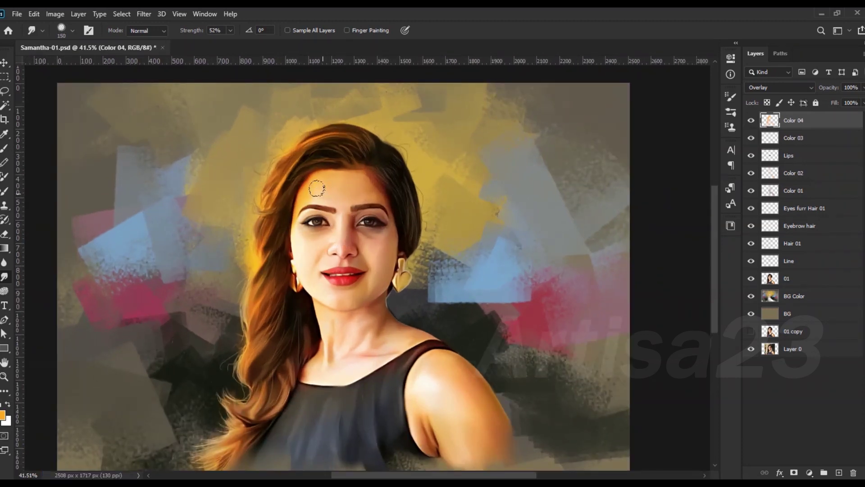
{"action": "scroll", "coordinate": [316, 188], "scroll_direction": "down", "scroll_amount": 2}
- Add a new layer named Color 05 and pick a blue paint colour
{"action": "key", "text": "ctrl+shift+alt+n"}
{"action": "double_click", "coordinate": [792, 120]}
{"action": "type", "text": "5"}
{"action": "key", "text": "Return"}
{"action": "key", "text": "b"}
{"action": "left_click", "coordinate": [3, 413]}
{"action": "left_click_drag", "start_coordinate": [731, 274], "coordinate": [729, 287]}
{"action": "key", "text": "Return"}
- Paint blue strokes along the figure from hair to shoulder and blend them in Soft Light
{"action": "scroll", "coordinate": [357, 166], "scroll_direction": "up", "scroll_amount": 1}
{"action": "key", "text": "bracketright"}
{"action": "key", "text": "bracketright"}
{"action": "mouse_move", "coordinate": [358, 155]}
{"action": "left_mouse_down"}
{"action": "mouse_move", "coordinate": [397, 321]}
{"action": "mouse_move", "coordinate": [447, 356]}
{"action": "left_mouse_up"}
{"action": "left_click_drag", "start_coordinate": [343, 135], "coordinate": [372, 293]}
{"action": "left_click_drag", "start_coordinate": [379, 253], "coordinate": [446, 378]}
{"action": "key", "text": "bracketleft"}
{"action": "left_click", "coordinate": [780, 87]}
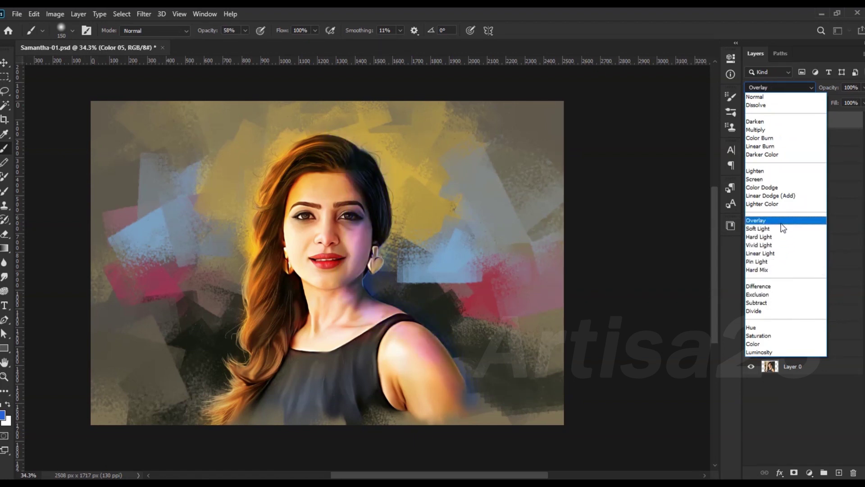
{"action": "left_click", "coordinate": [783, 229]}
{"action": "key", "text": "r"}
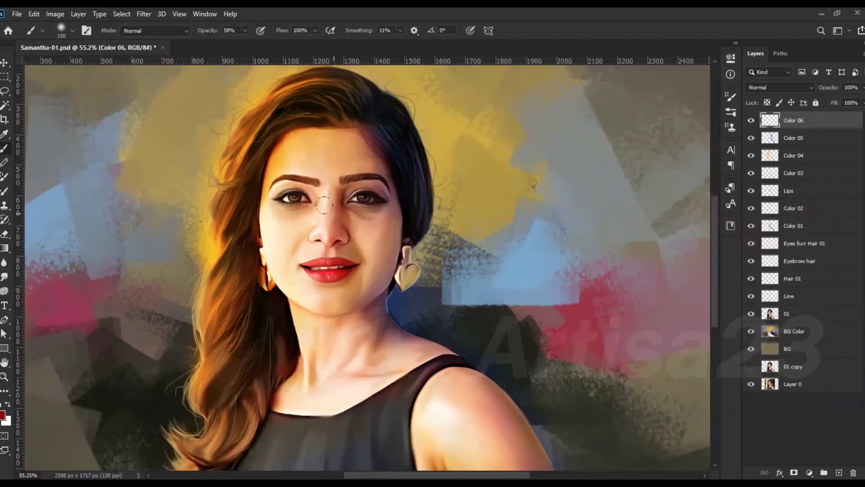
- Paint red blush on the nose, cheeks, chin and forehead, blended in Soft Light
{"action": "key", "text": "bracketleft"}
{"action": "key", "text": "bracketleft"}
{"action": "key", "text": "bracketleft"}
{"action": "mouse_move", "coordinate": [324, 211]}
{"action": "left_mouse_down"}
{"action": "mouse_move", "coordinate": [329, 232]}
{"action": "mouse_move", "coordinate": [378, 238]}
{"action": "left_mouse_up"}
{"action": "left_click_drag", "start_coordinate": [336, 291], "coordinate": [333, 300]}
{"action": "left_click_drag", "start_coordinate": [284, 226], "coordinate": [286, 248]}
{"action": "left_click_drag", "start_coordinate": [331, 149], "coordinate": [335, 158]}
{"action": "left_click", "coordinate": [789, 87]}
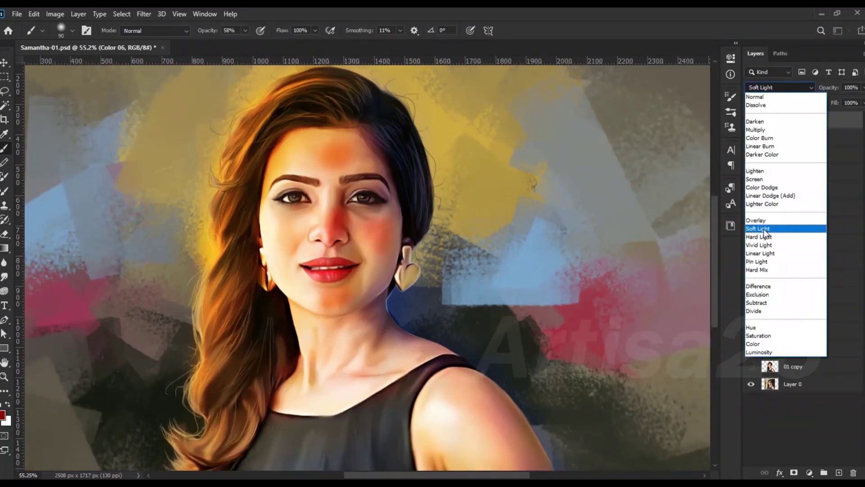
{"action": "left_click", "coordinate": [764, 229]}
- Smudge the red blush softly into the nose, forehead, cheek and chin
{"action": "left_click", "coordinate": [4, 276]}
{"action": "left_click_drag", "start_coordinate": [326, 219], "coordinate": [316, 198]}
{"action": "left_click_drag", "start_coordinate": [318, 167], "coordinate": [297, 153]}
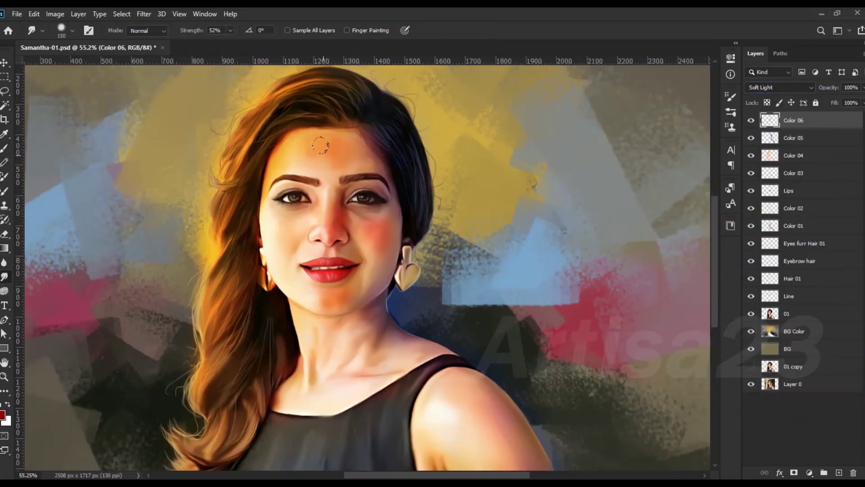
{"action": "left_click_drag", "start_coordinate": [311, 222], "coordinate": [302, 222]}
{"action": "left_click_drag", "start_coordinate": [303, 275], "coordinate": [329, 216]}
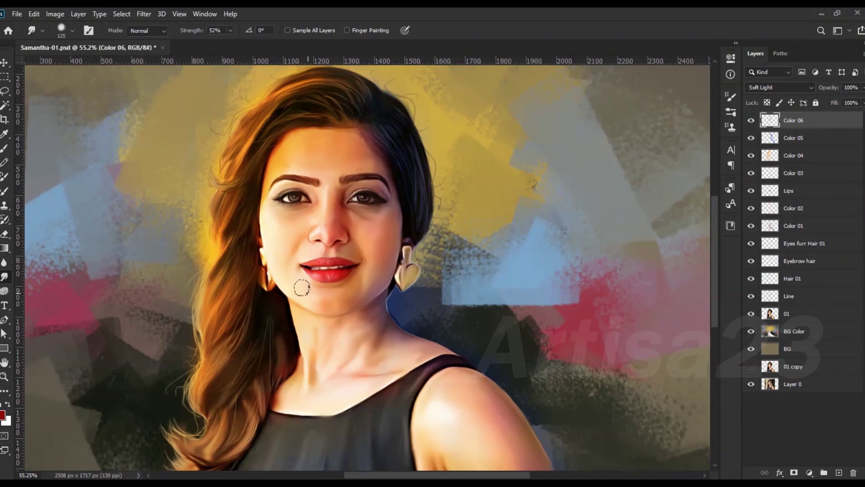
{"action": "scroll", "coordinate": [284, 143], "scroll_direction": "down", "scroll_amount": 2}
{"action": "scroll", "coordinate": [315, 155], "scroll_direction": "down", "scroll_amount": 1}
{"action": "key", "text": "alt+bracketleft"}
{"action": "key", "text": "alt+bracketleft"}
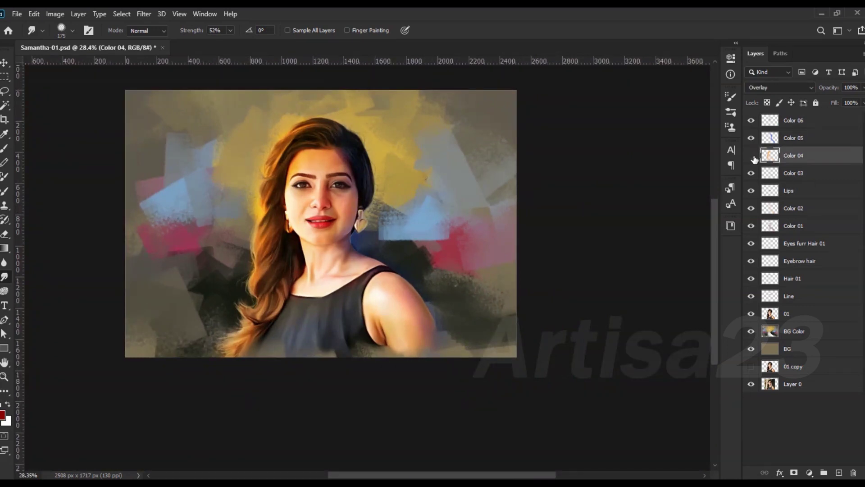
{"action": "scroll", "coordinate": [344, 169], "scroll_direction": "up", "scroll_amount": 1}
{"action": "left_click", "coordinate": [801, 121]}
- Add a layer named Light and dab small white highlights, starting on the chin
{"action": "key", "text": "ctrl+shift+alt+n"}
{"action": "double_click", "coordinate": [800, 120]}
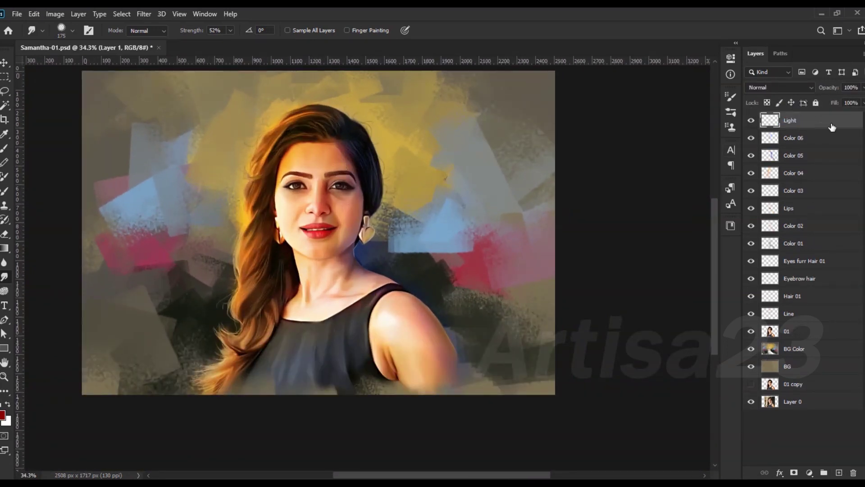
{"action": "key", "text": "Return"}
{"action": "key", "text": "b"}
{"action": "key", "text": "x"}
{"action": "scroll", "coordinate": [300, 217], "scroll_direction": "up", "scroll_amount": 3}
{"action": "key", "text": "bracketleft"}
{"action": "key", "text": "bracketleft"}
{"action": "key", "text": "bracketleft"}
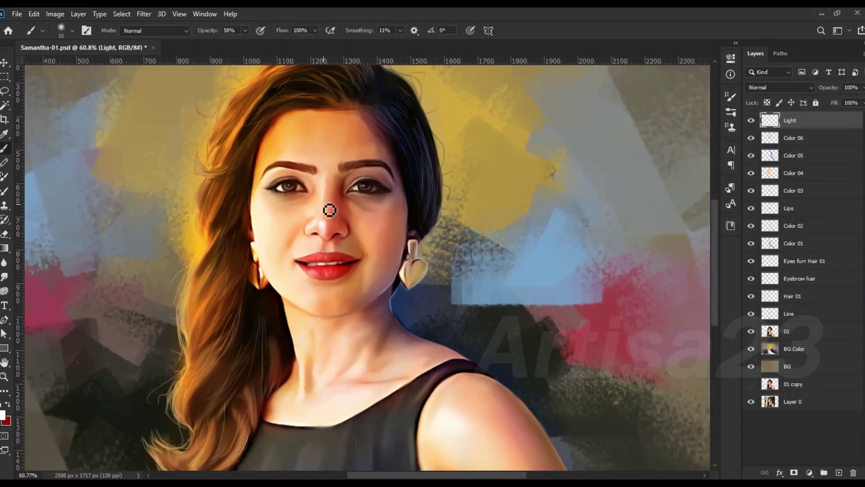
{"action": "key", "text": "bracketleft"}
{"action": "key", "text": "bracketleft"}
{"action": "key", "text": "bracketleft"}
{"action": "left_click_drag", "start_coordinate": [315, 301], "coordinate": [331, 302]}
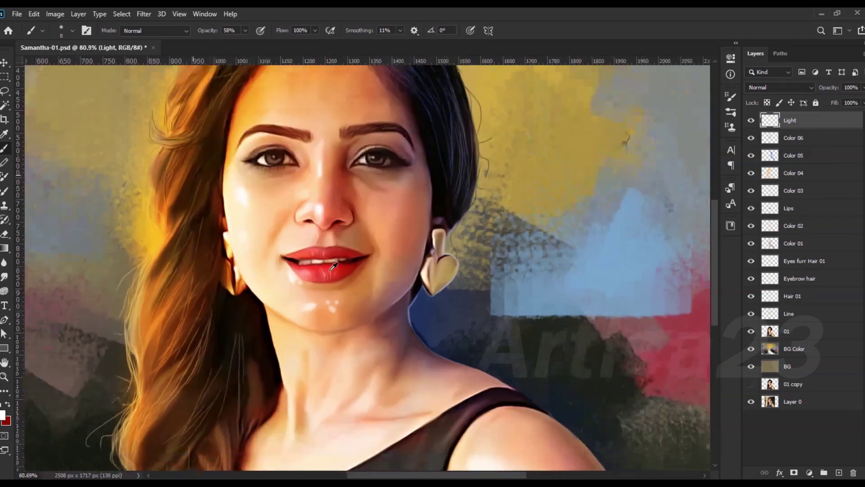
- Soften the white highlights into the skin with a progressively smaller Smudge brush
{"action": "scroll", "coordinate": [336, 280], "scroll_direction": "up", "scroll_amount": 3}
{"action": "scroll", "coordinate": [320, 256], "scroll_direction": "up", "scroll_amount": 3}
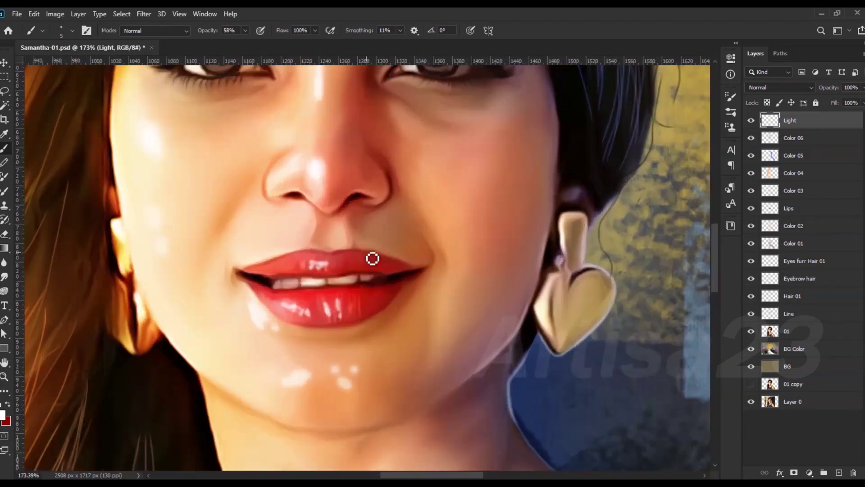
{"action": "scroll", "coordinate": [340, 260], "scroll_direction": "down", "scroll_amount": 5}
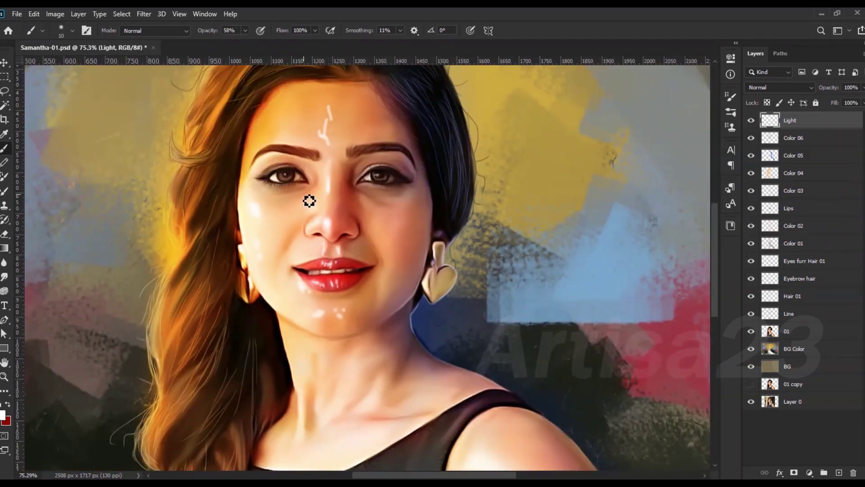
{"action": "scroll", "coordinate": [330, 359], "scroll_direction": "down", "scroll_amount": 2}
{"action": "scroll", "coordinate": [379, 389], "scroll_direction": "down", "scroll_amount": 2}
{"action": "key", "text": "r"}
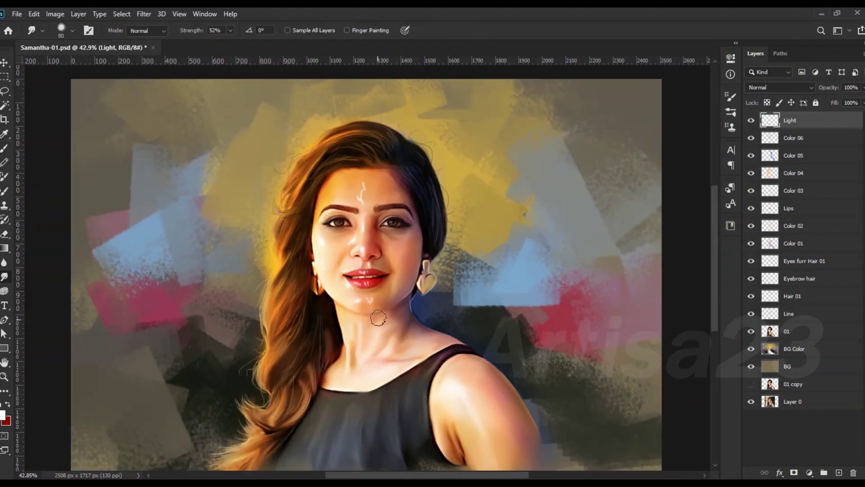
{"action": "scroll", "coordinate": [362, 336], "scroll_direction": "up", "scroll_amount": 3}
{"action": "key", "text": "bracketleft"}
{"action": "key", "text": "bracketleft"}
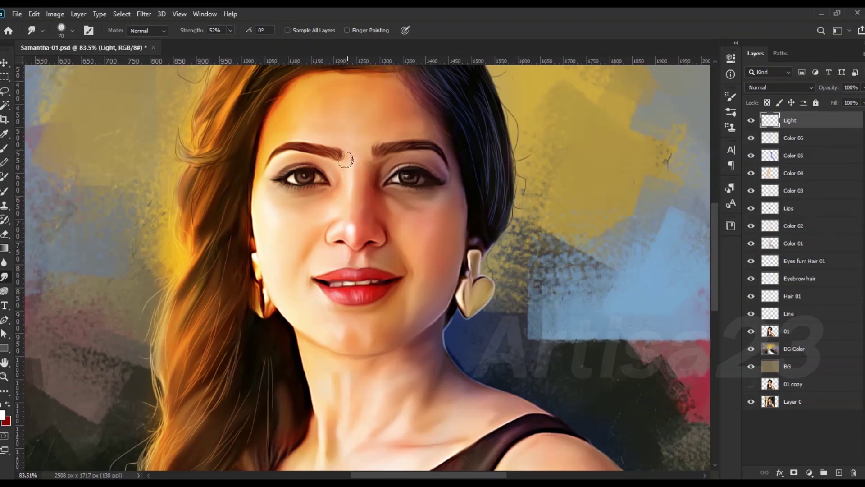
{"action": "scroll", "coordinate": [350, 222], "scroll_direction": "down", "scroll_amount": 2}
{"action": "scroll", "coordinate": [352, 201], "scroll_direction": "down", "scroll_amount": 3}
{"action": "key", "text": "bracketleft"}
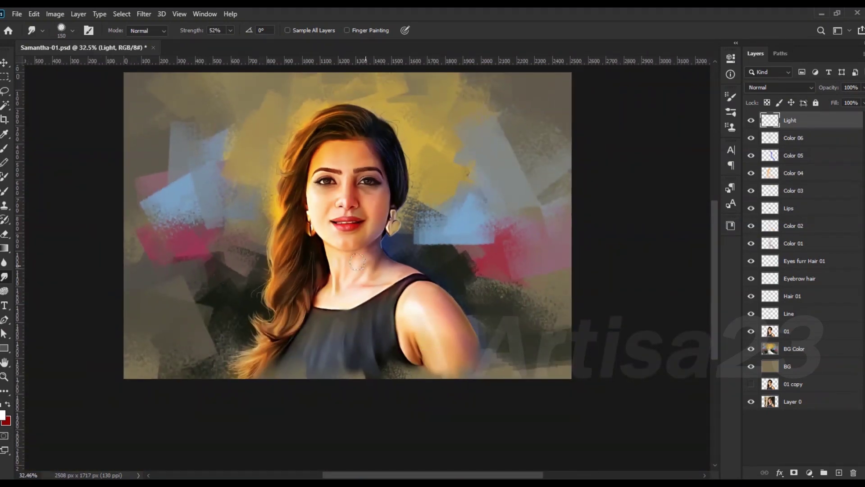
{"action": "scroll", "coordinate": [398, 282], "scroll_direction": "down", "scroll_amount": 2}
{"action": "scroll", "coordinate": [427, 276], "scroll_direction": "up", "scroll_amount": 1}
{"action": "scroll", "coordinate": [428, 253], "scroll_direction": "up", "scroll_amount": 2}
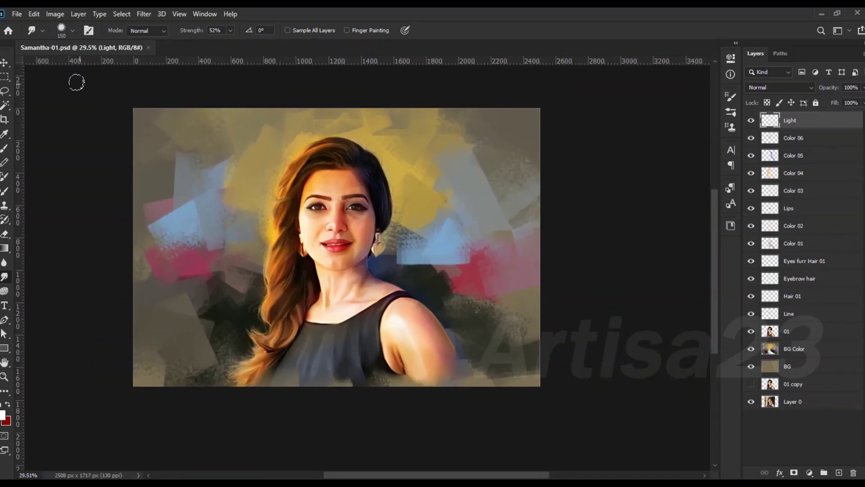